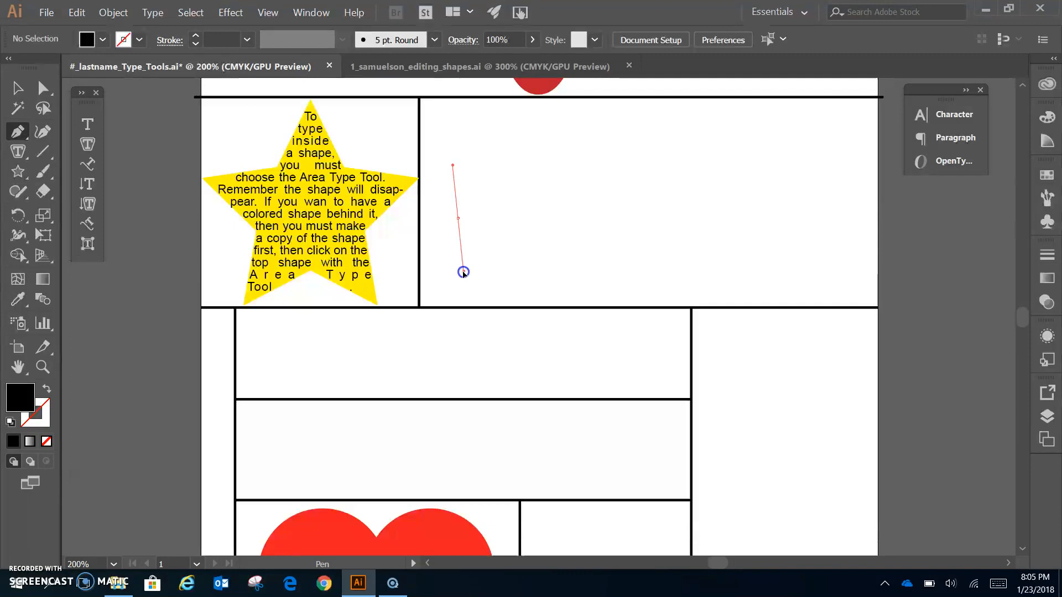
- Start a curved path with the Pen tool in the empty cell beside the star, looping once and dipping near the cell's lower edge
mouse_move(460, 276)
left_mouse_down()
mouse_move(470, 275)
mouse_move(457, 278)
left_mouse_up()
left_click_drag(459, 276, 564, 289)
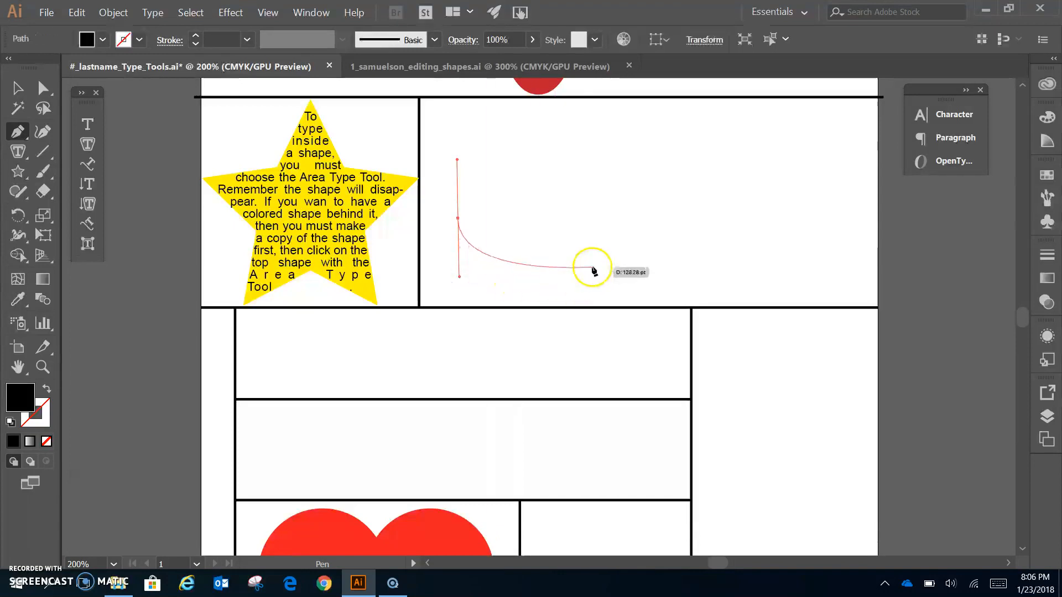
left_click_drag(616, 227, 616, 164)
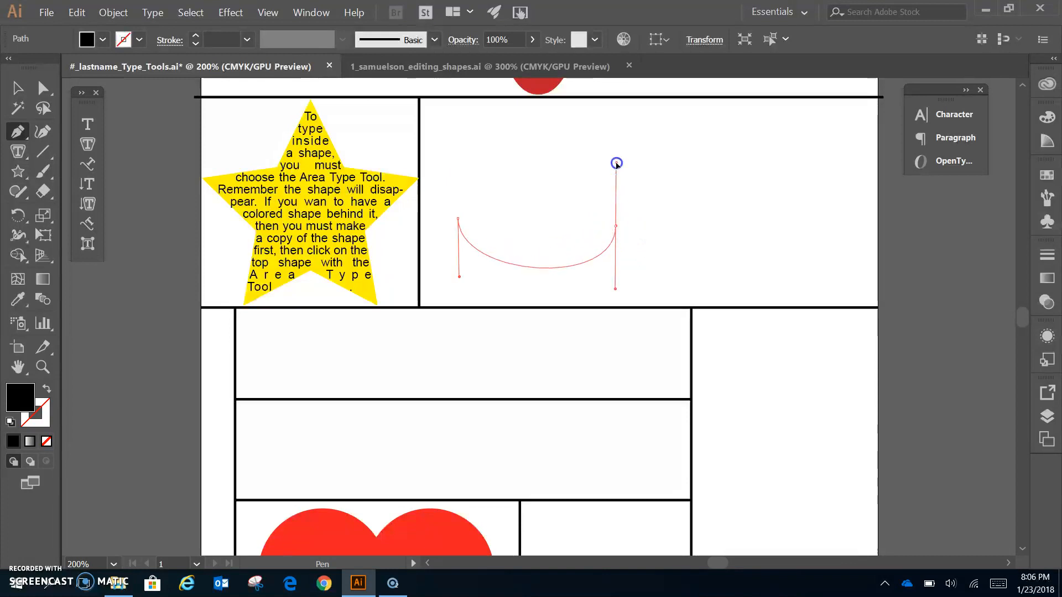
left_click_drag(616, 162, 575, 152)
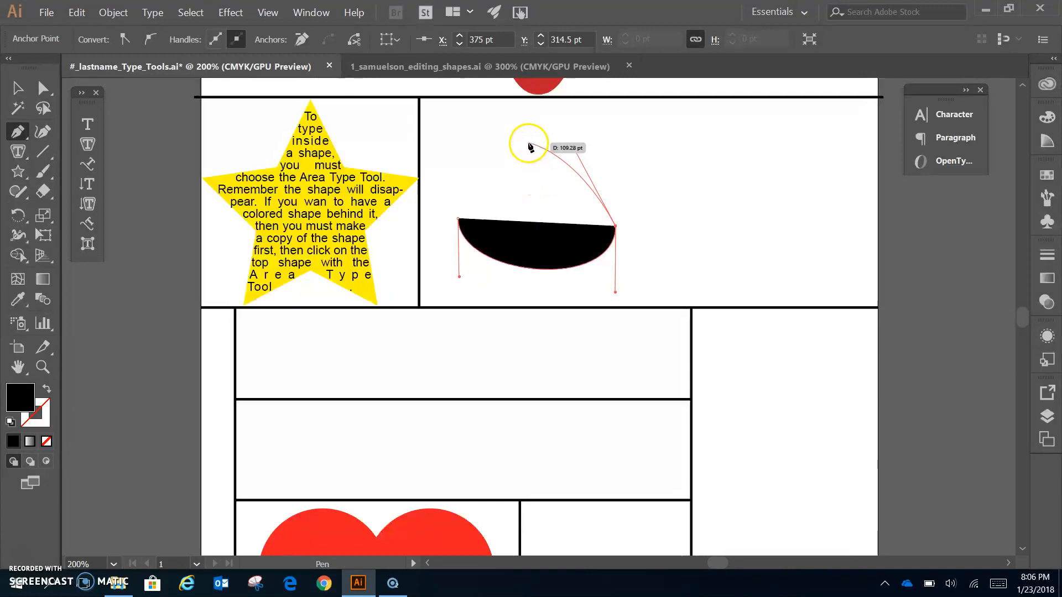
left_click_drag(524, 139, 492, 148)
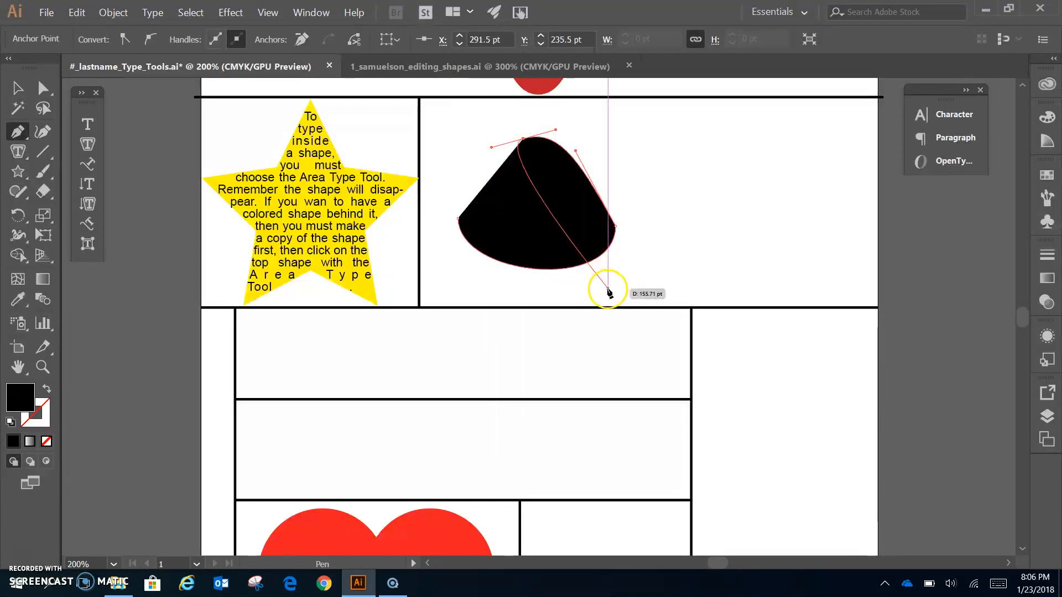
left_click_drag(603, 291, 685, 293)
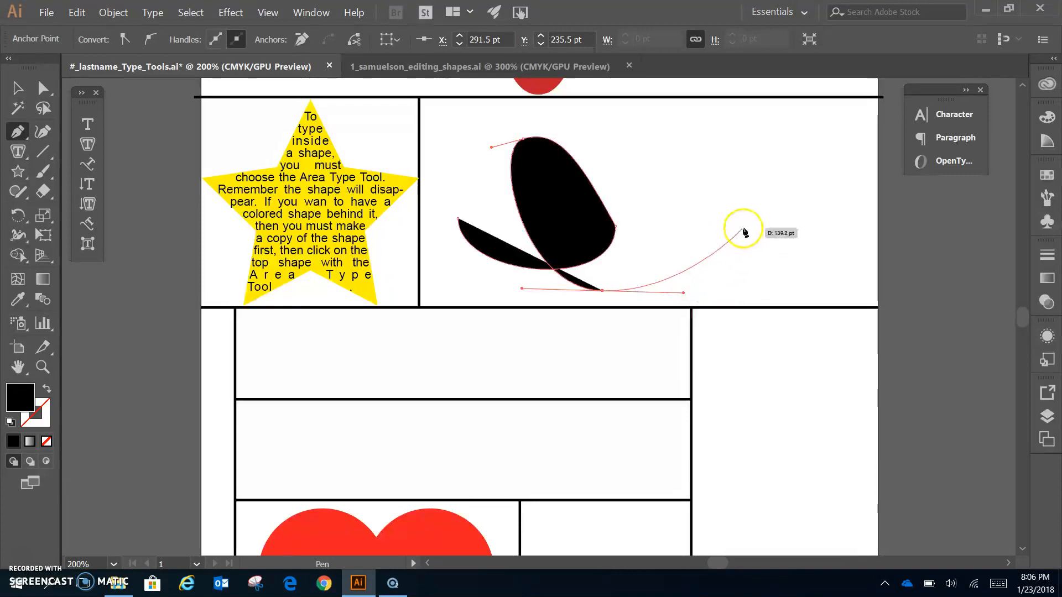
- Continue the pen path with a second loop, end it in an upward curve near the cell's far edge, and deselect it
left_click_drag(786, 178, 767, 141)
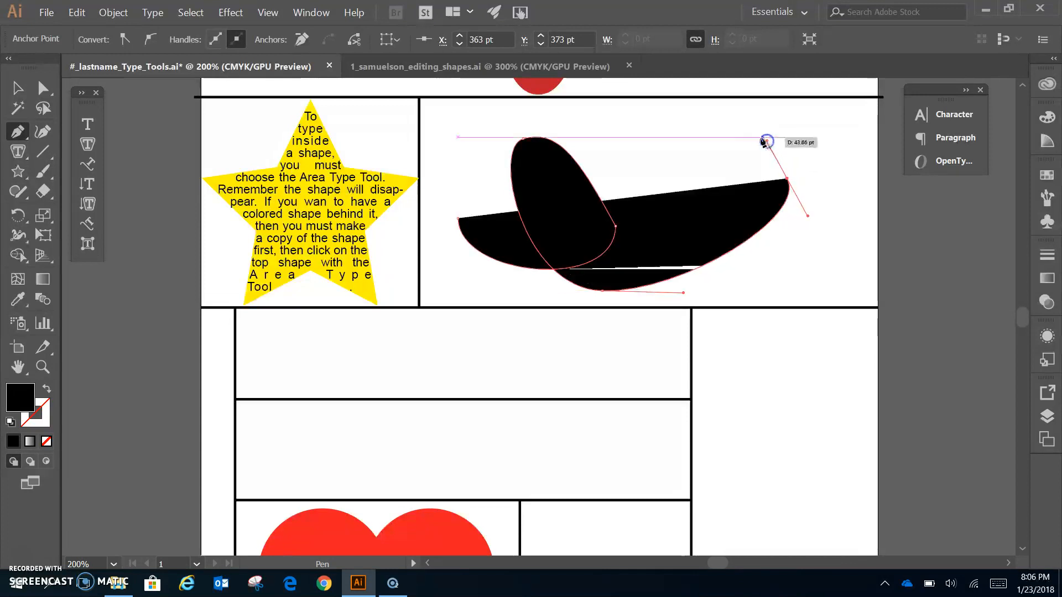
left_click_drag(666, 129, 642, 151)
left_click(649, 198)
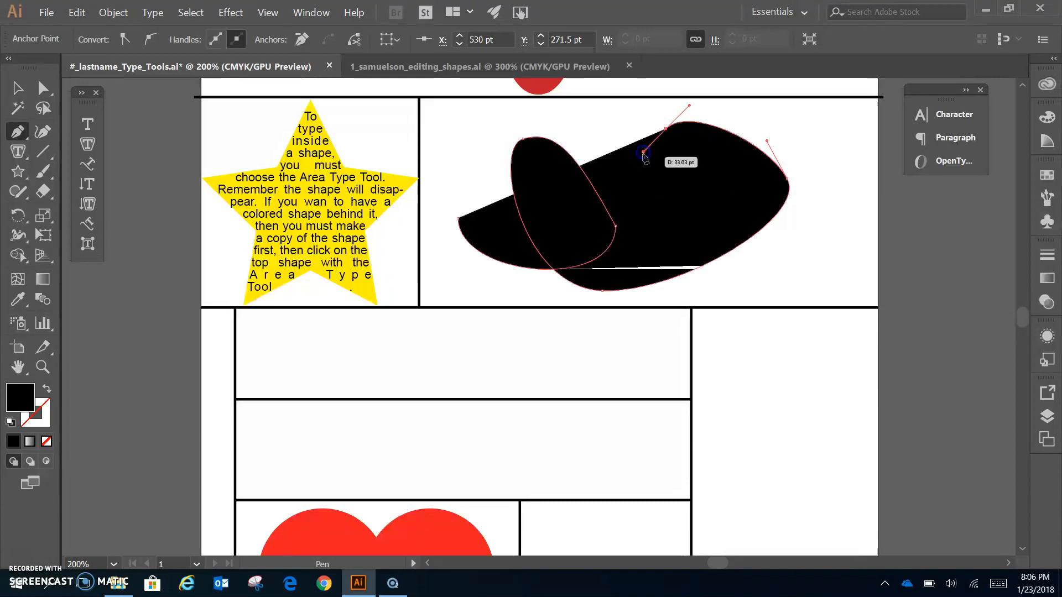
left_click_drag(649, 198, 771, 270)
left_click_drag(771, 269, 844, 263)
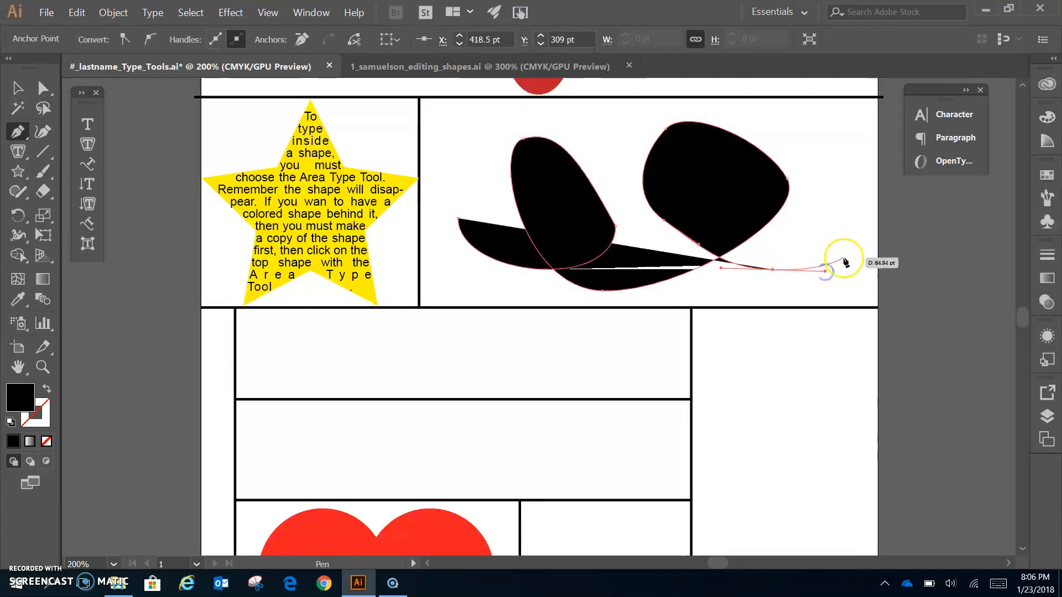
left_click(872, 214)
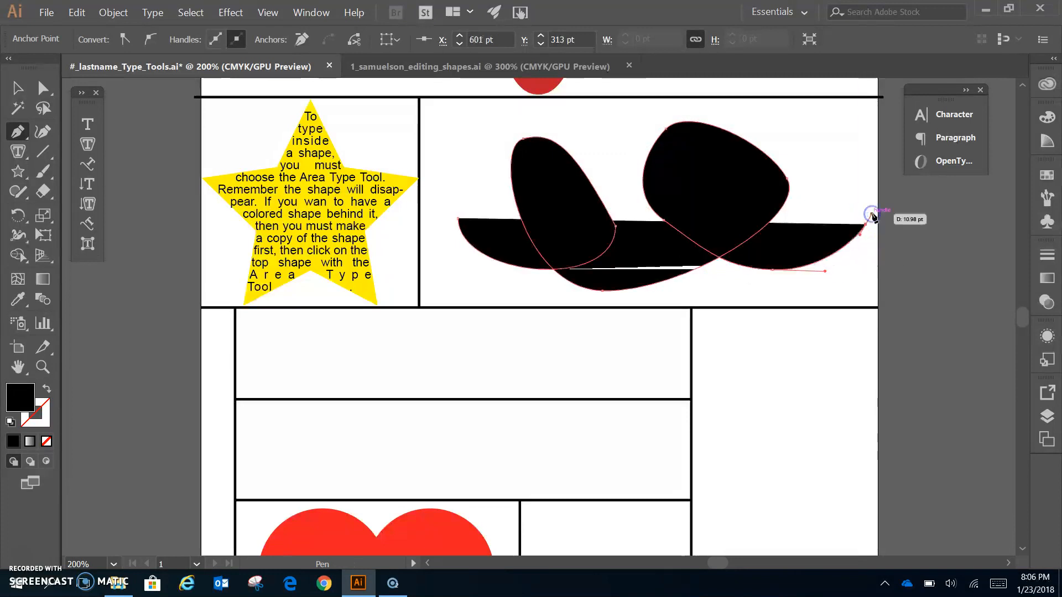
left_click(872, 217, "ctrl")
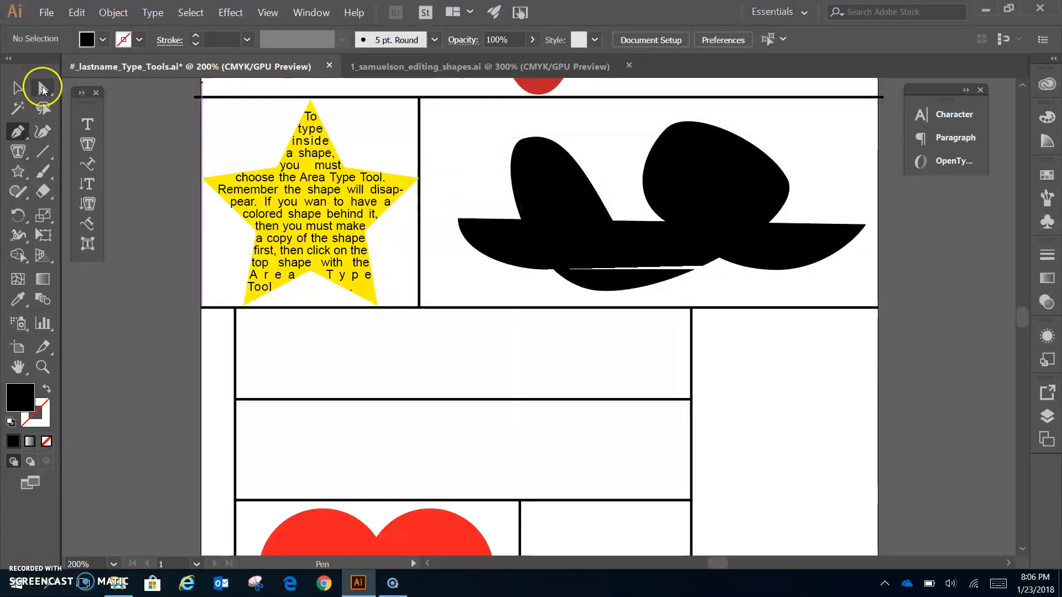
- Give the looping path a black stroke with no fill and stretch it slightly wider towards the star's cell
left_click(18, 87)
left_click(571, 161)
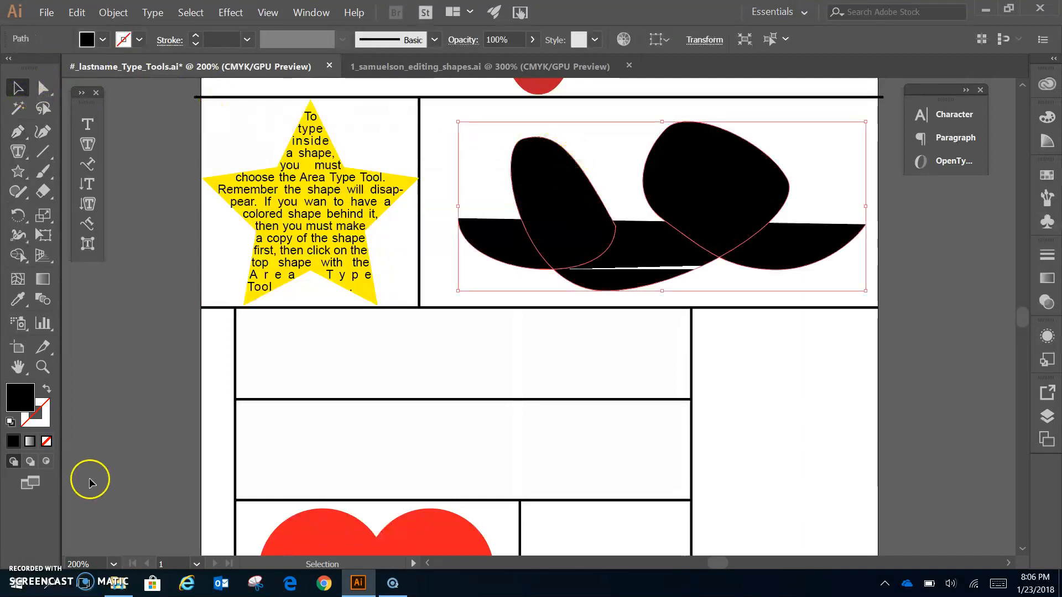
left_click(47, 390)
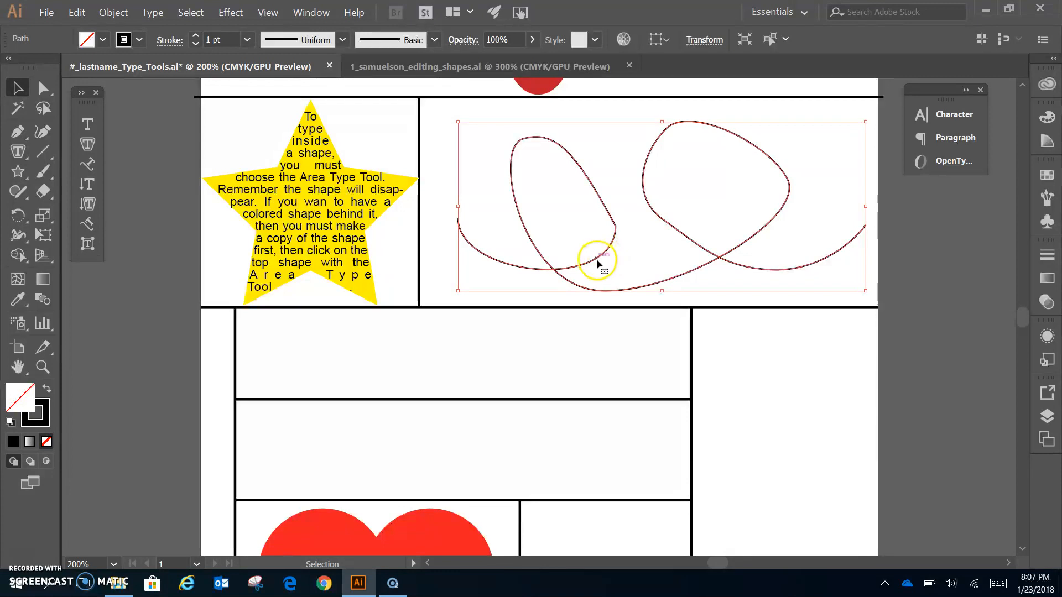
left_click_drag(457, 205, 439, 207)
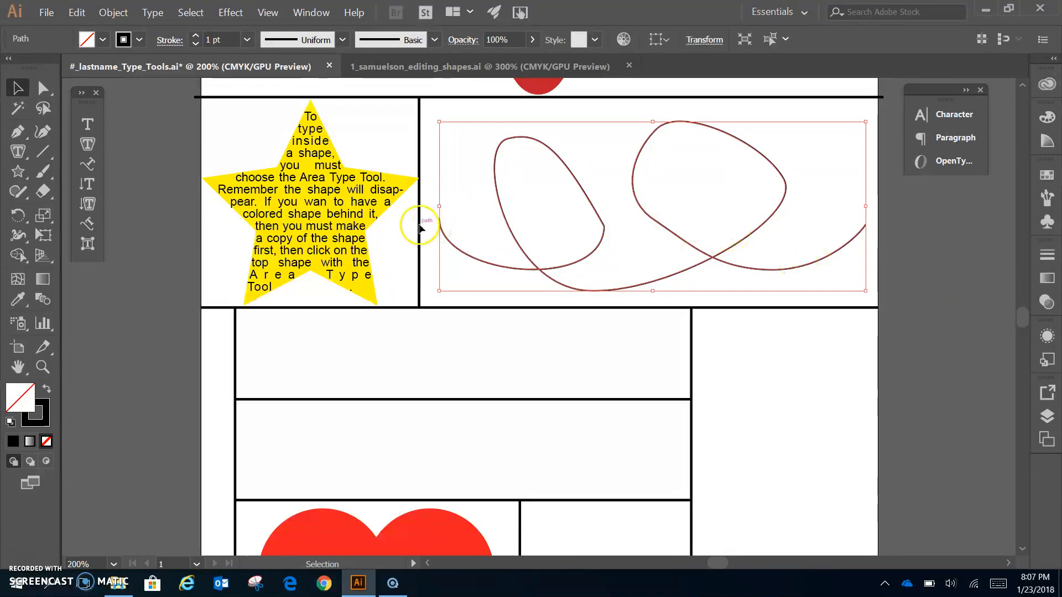
- Place type on the looping path from its starting end and replace the placeholder text with the first name
left_click(87, 164)
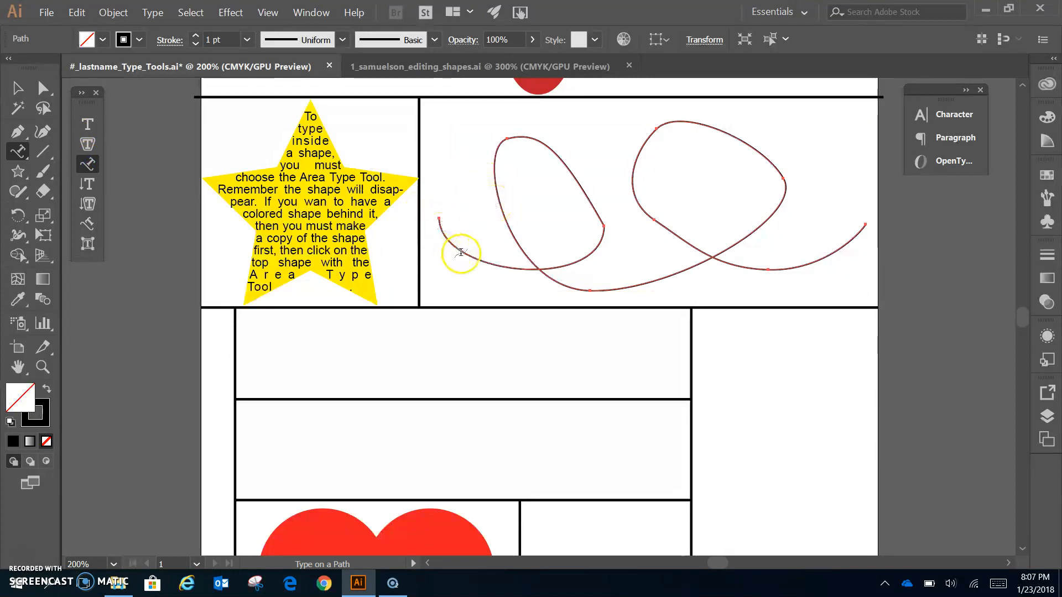
left_click(441, 223)
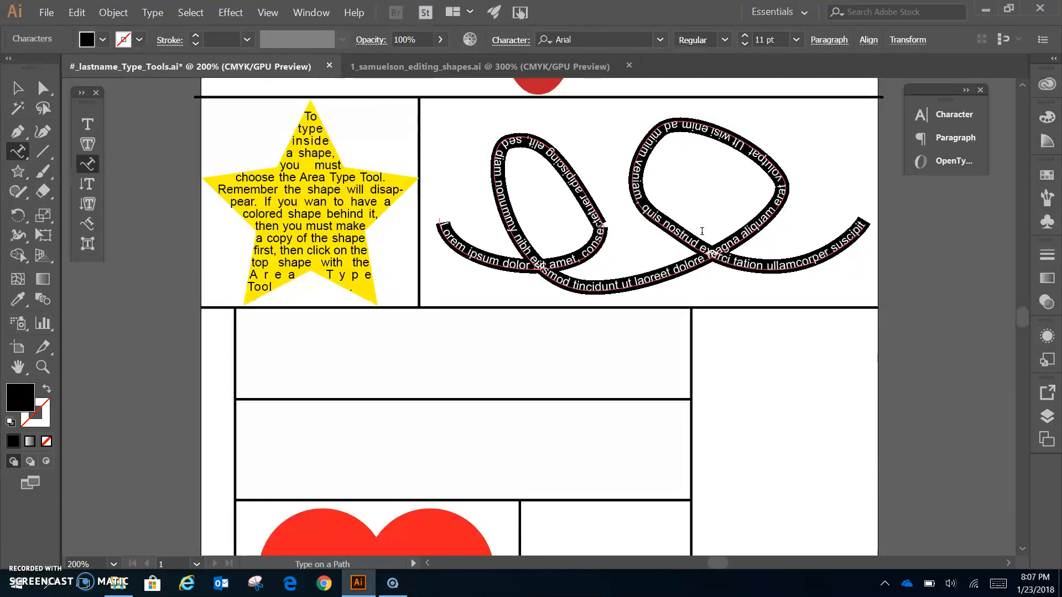
key("BackSpace")
type("Kristen")
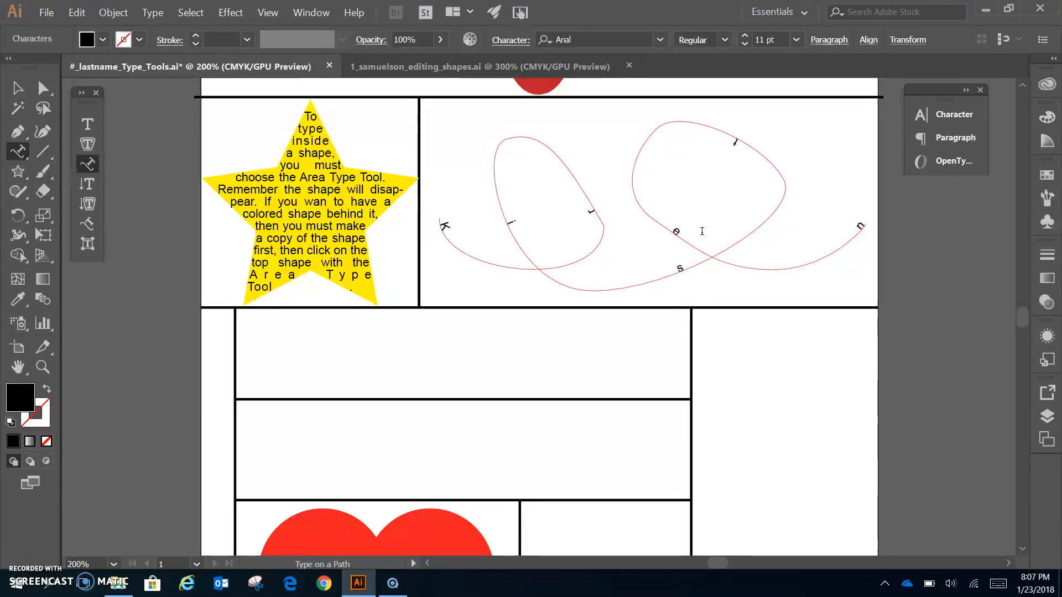
- Left-align the text on the path and complete it with the middle initial and last name
key("ctrl+a")
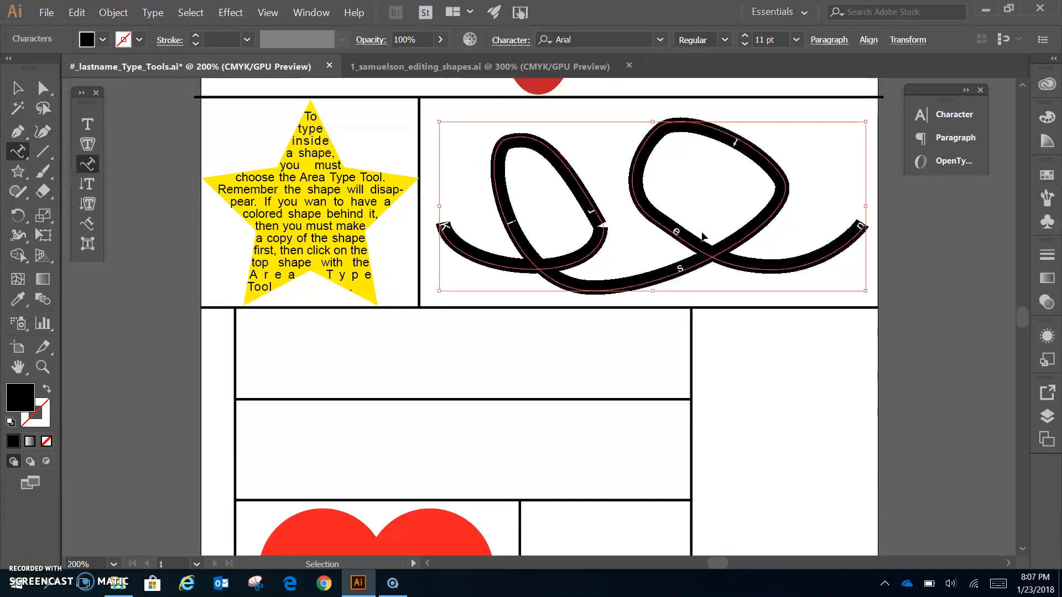
left_click(954, 137)
left_click(729, 135)
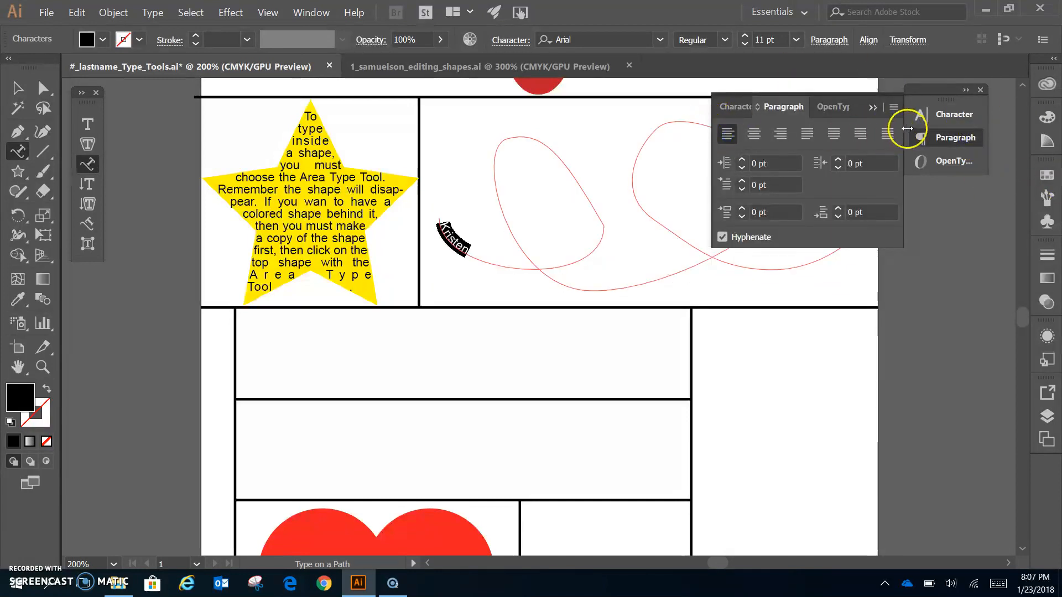
left_click(872, 108)
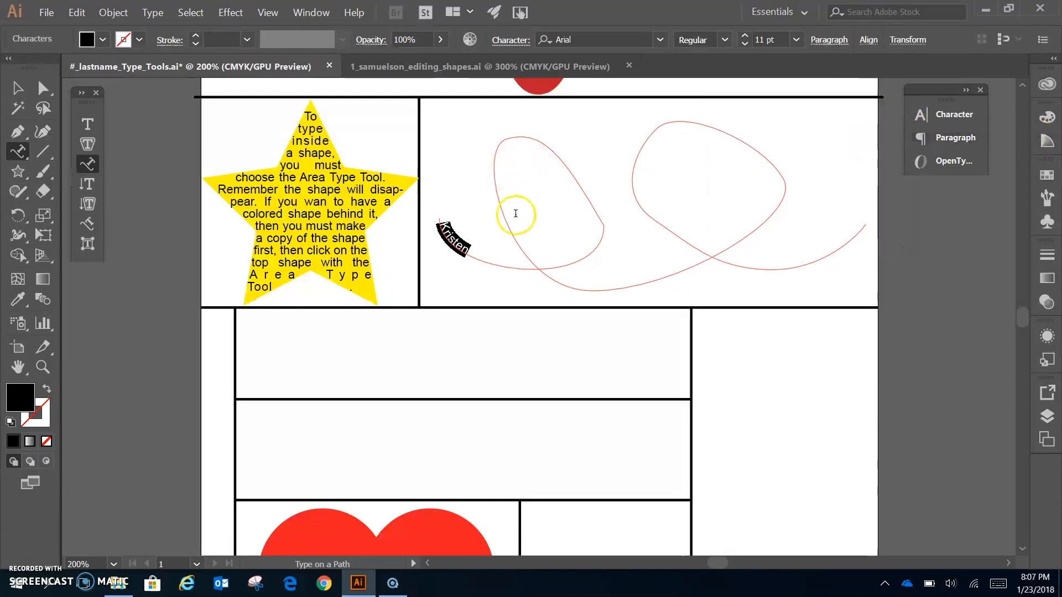
key("Right")
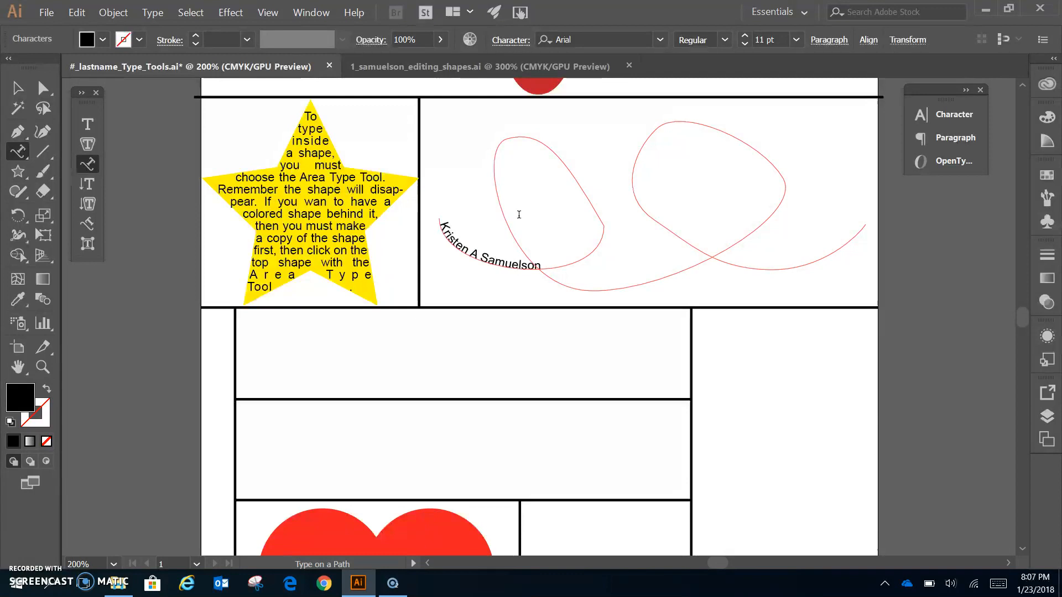
- Copy the full name and paste it repeatedly after itself to fill the looping path with text
key("ctrl+a")
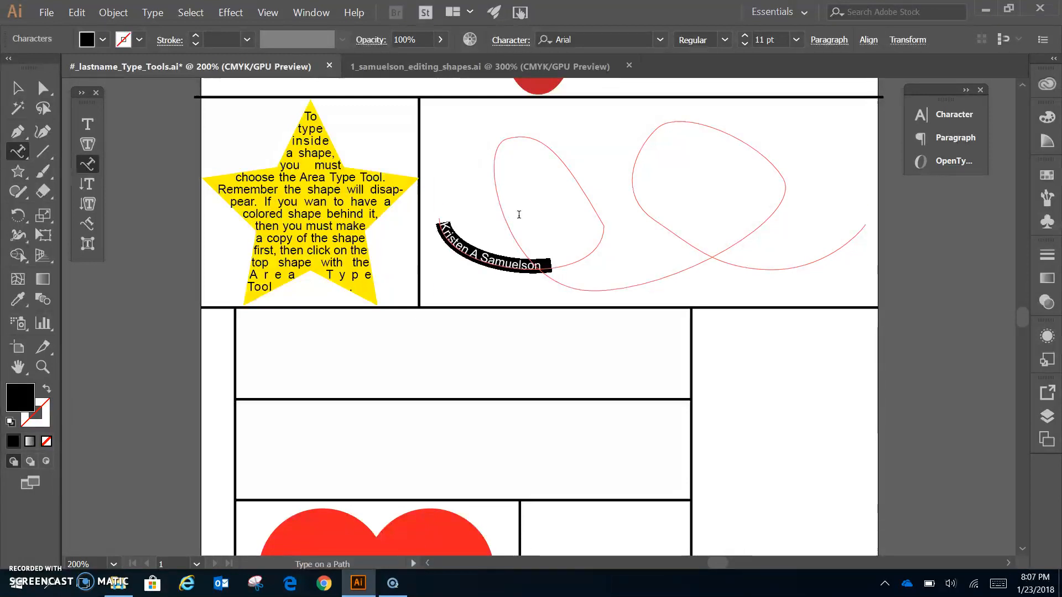
key("Escape")
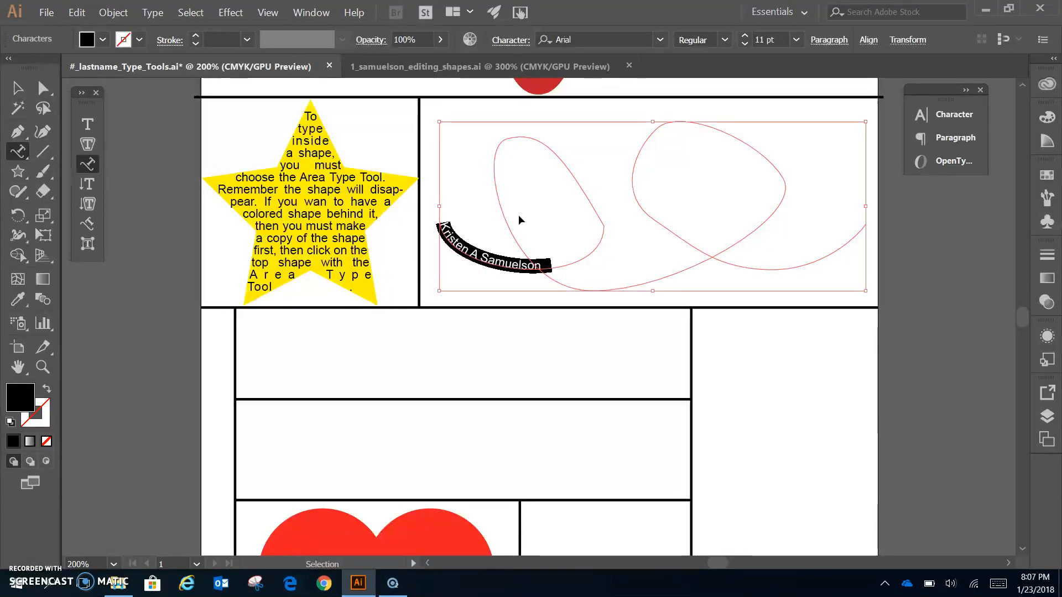
key("ctrl+c")
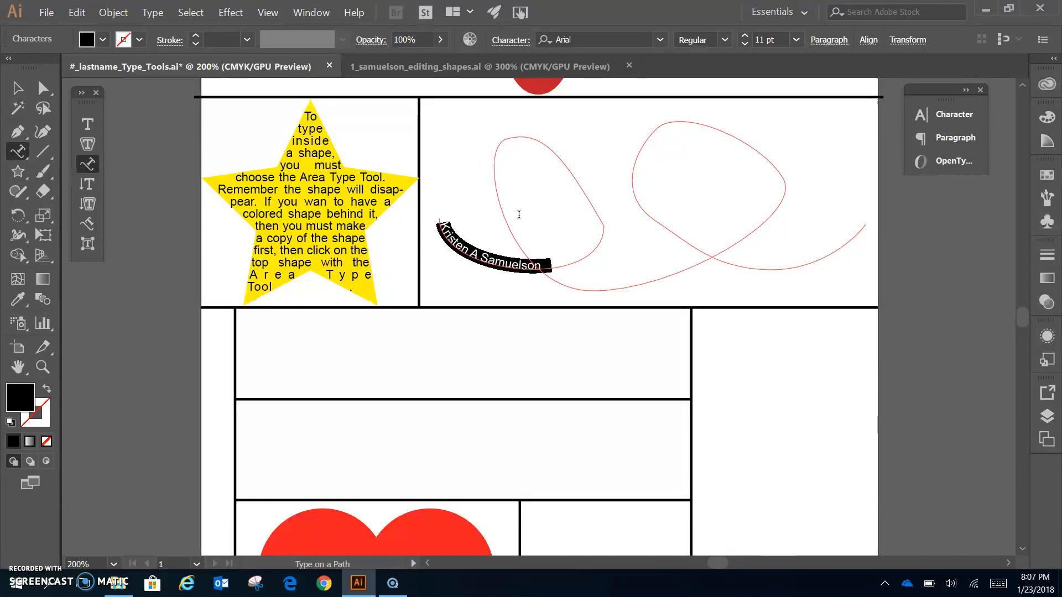
left_click(558, 265)
key("ctrl+v")
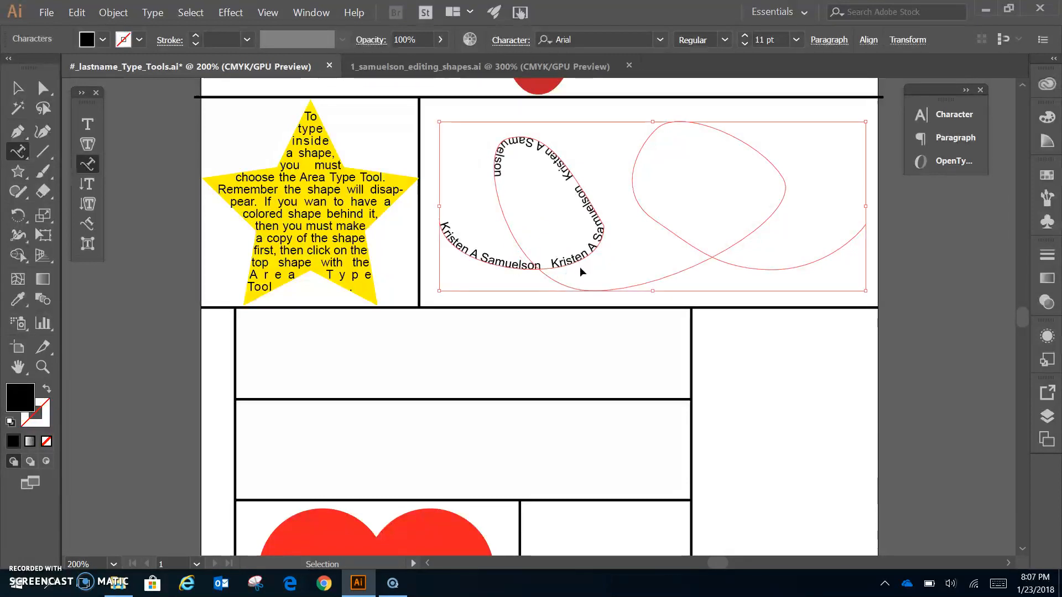
key("ctrl+v")
key("ctrl+v")
key("ctrl+v")
key("ctrl+v")
key("ctrl+v")
key("ctrl+v")
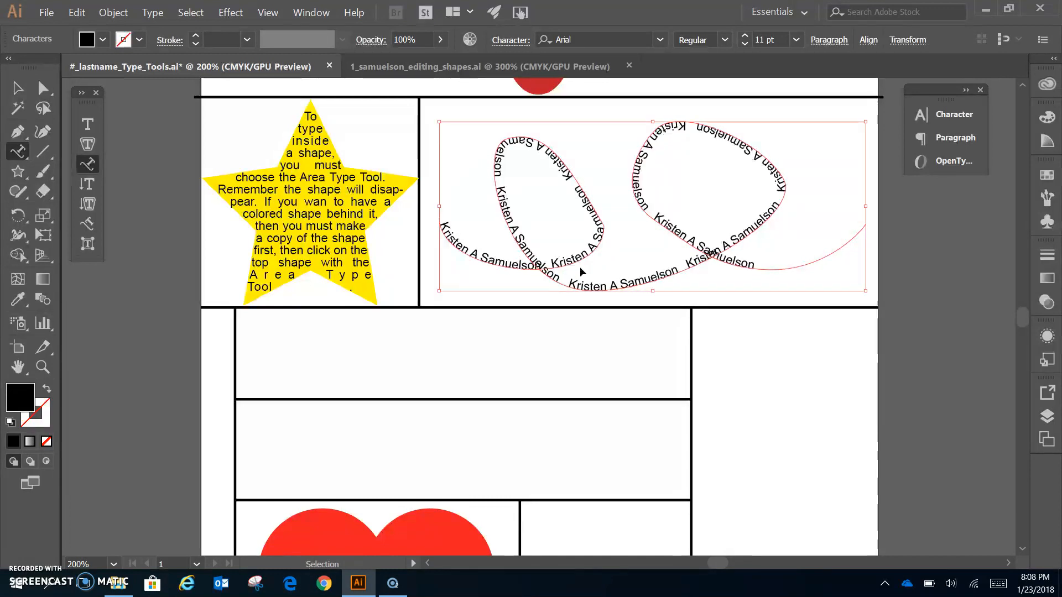
key("ctrl+v")
left_click(926, 248)
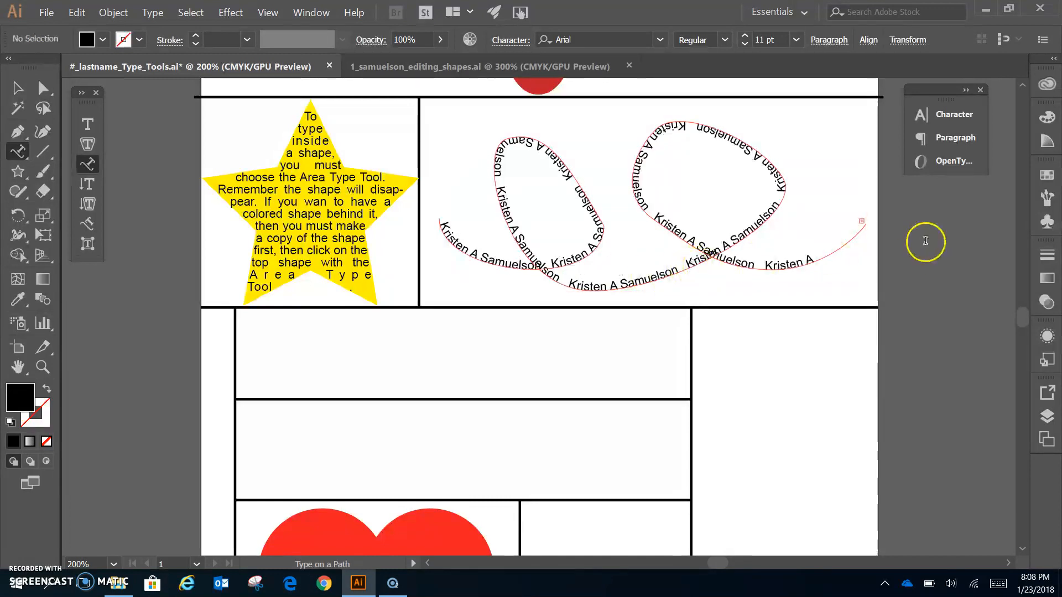
- Set the font of all the text on the looping path to Brush Script Std Medium
key("ctrl+a")
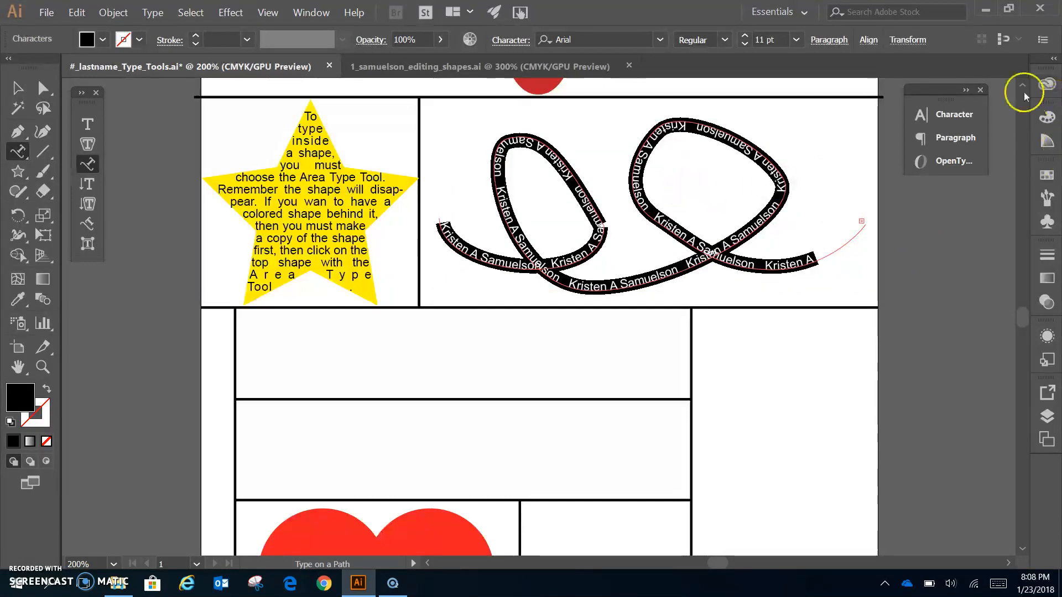
left_click(960, 137)
left_click_drag(1021, 87, 956, 63)
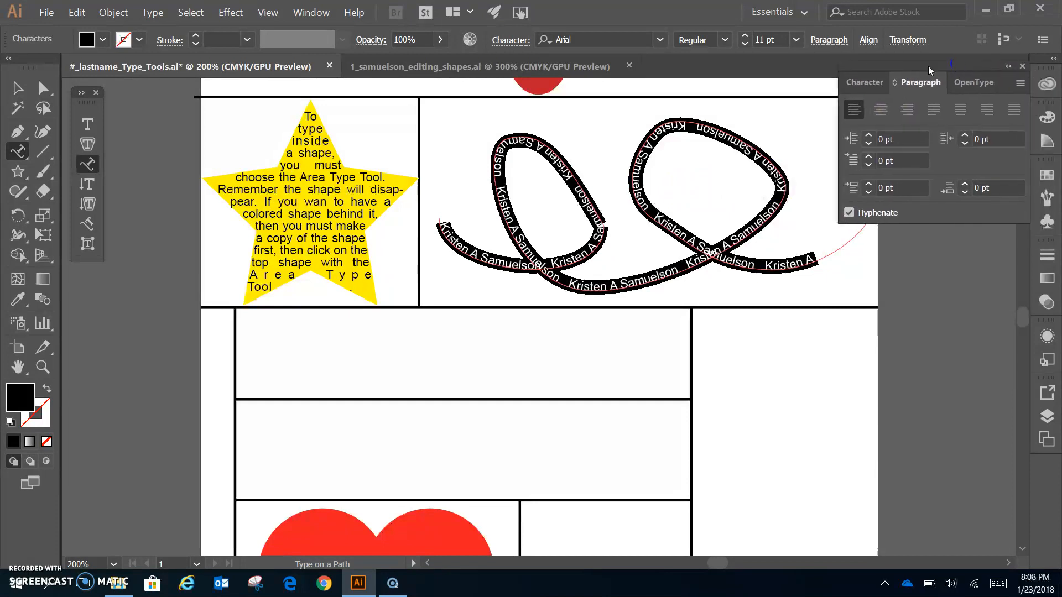
left_click(872, 80)
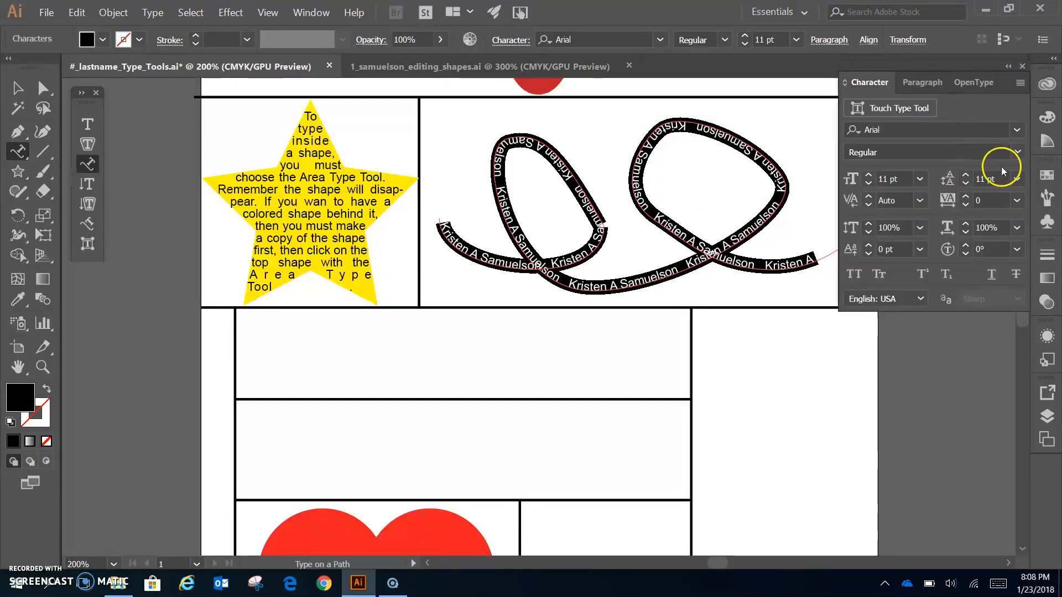
left_click(1017, 130)
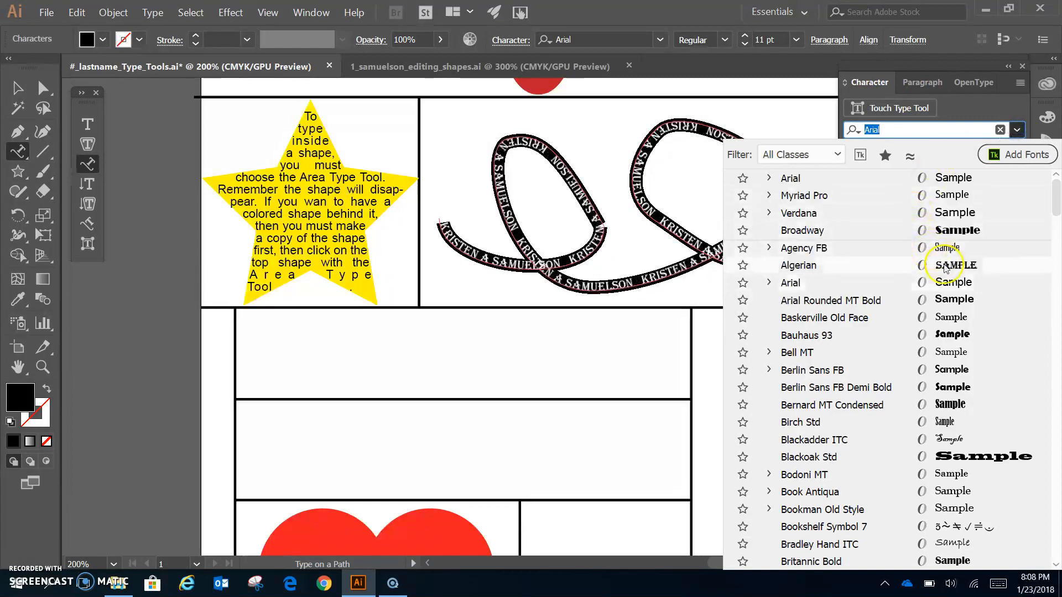
scroll(962, 428, "down", 1)
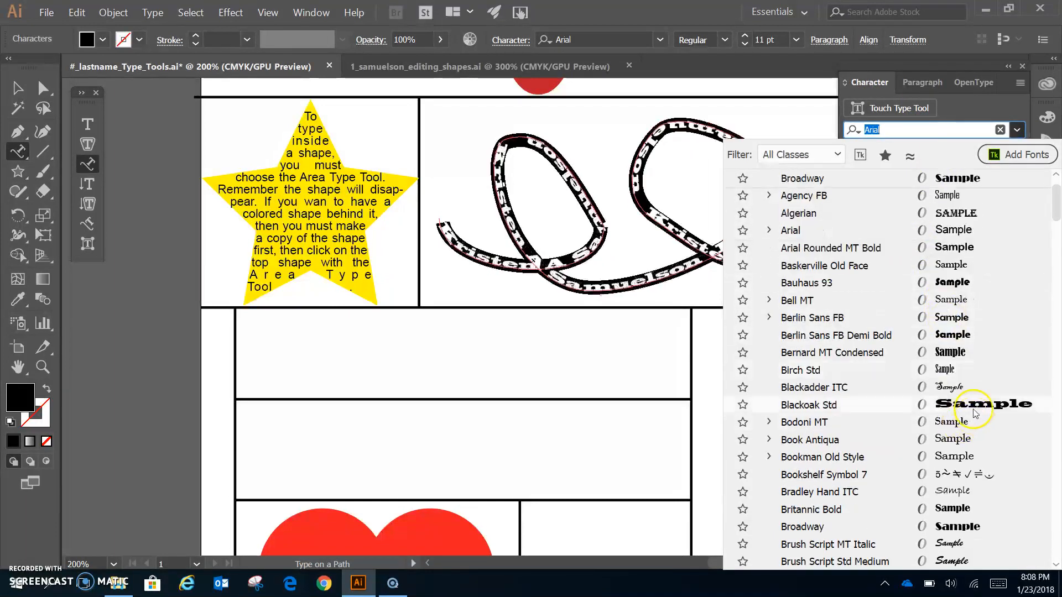
scroll(960, 398, "down", 2)
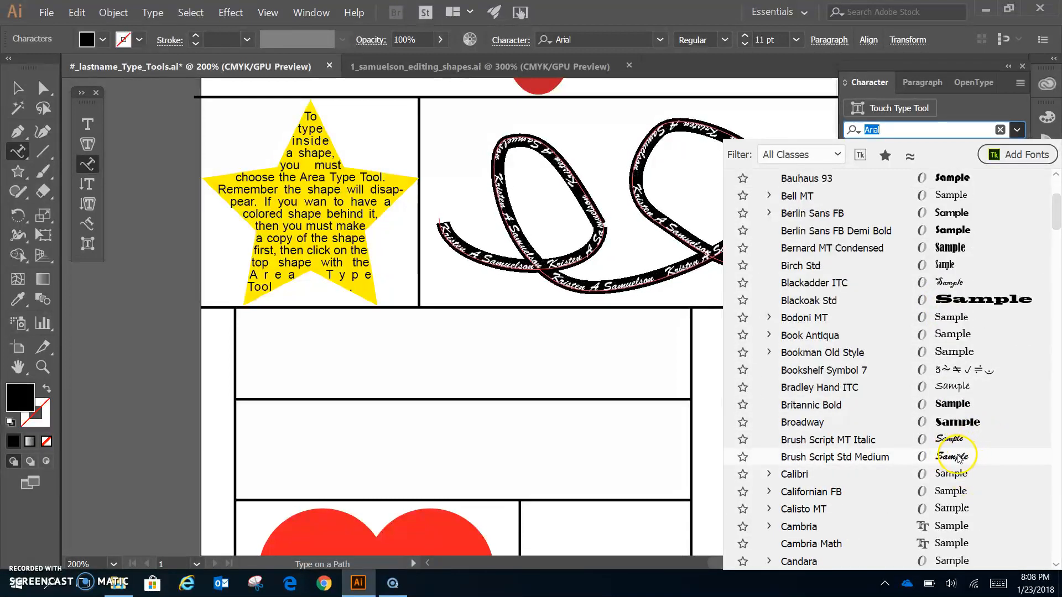
left_click(852, 459)
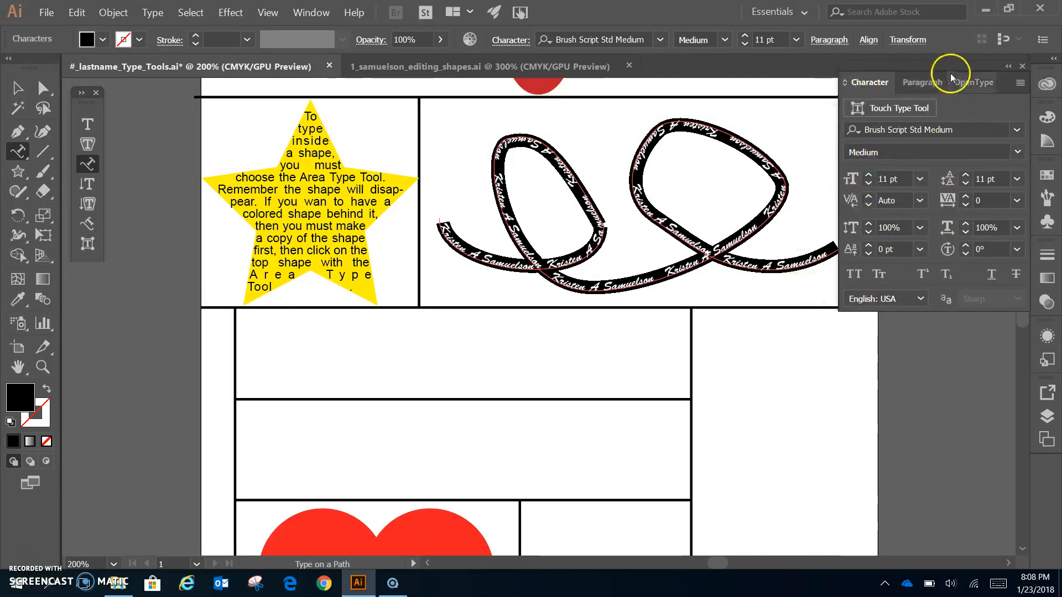
left_click(1006, 71)
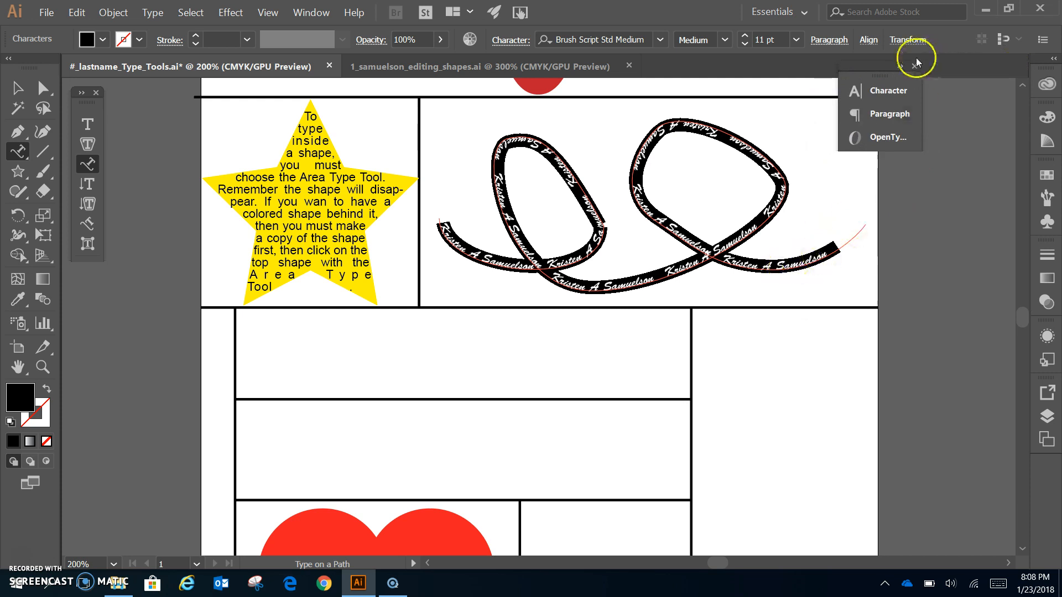
left_click(901, 66)
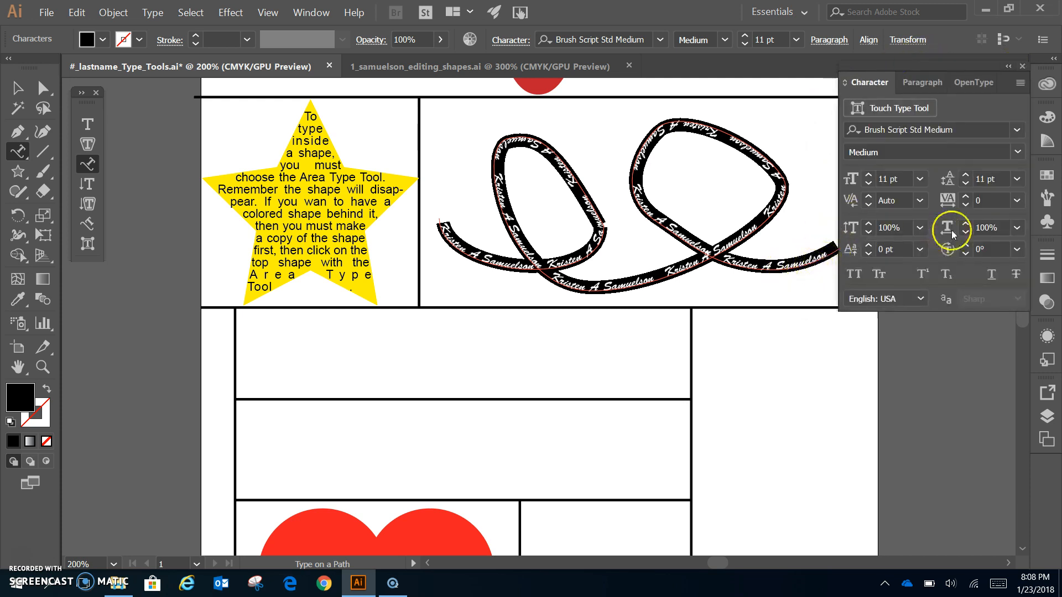
- Set the horizontal scale of the name text on the looping path to 104%
left_click_drag(951, 70, 882, 296)
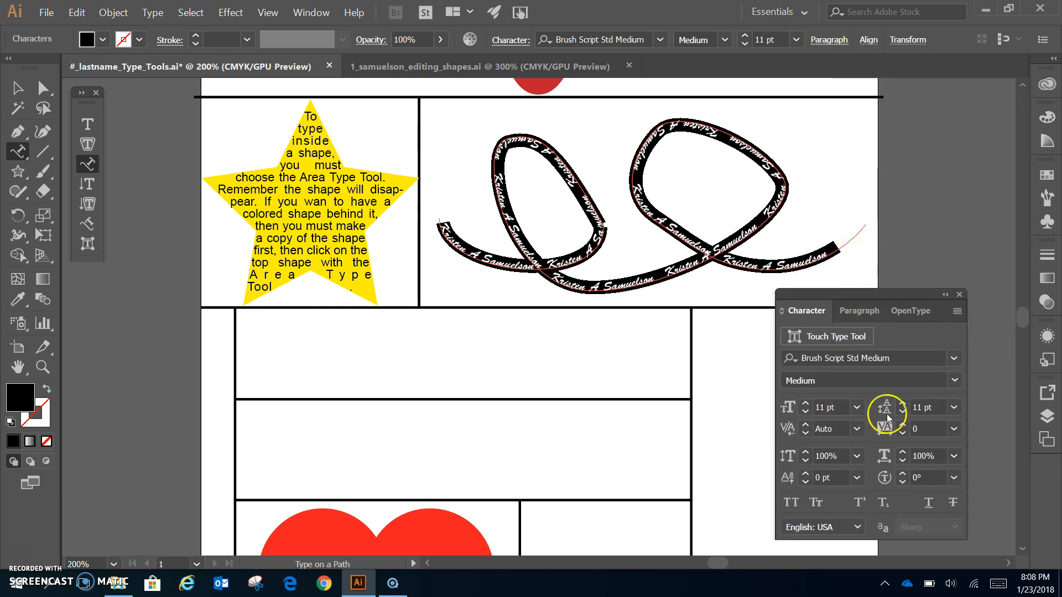
left_click(902, 452)
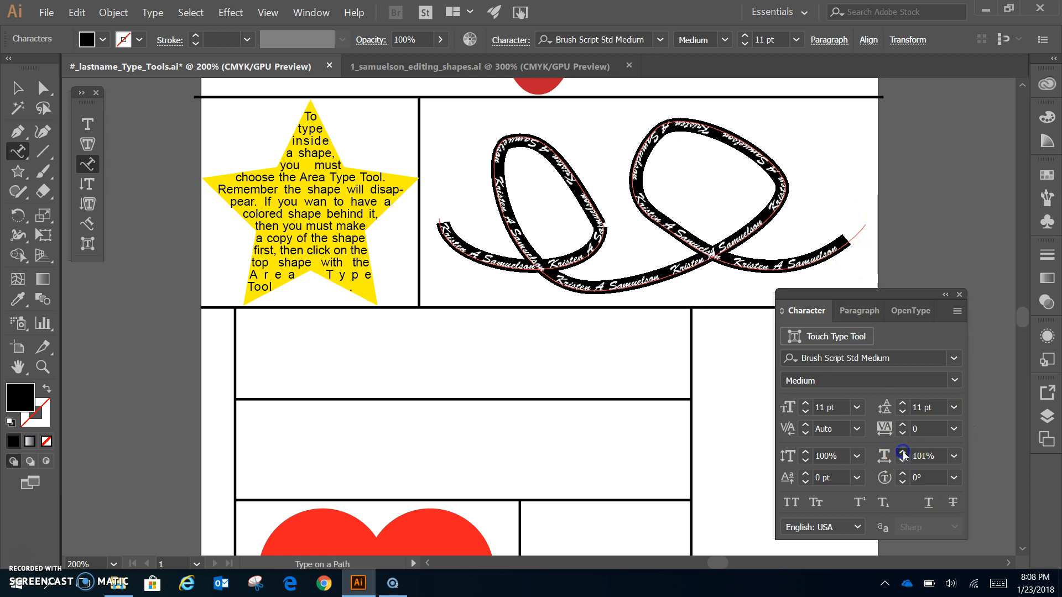
left_click(902, 452)
left_click(903, 452)
left_click(902, 452)
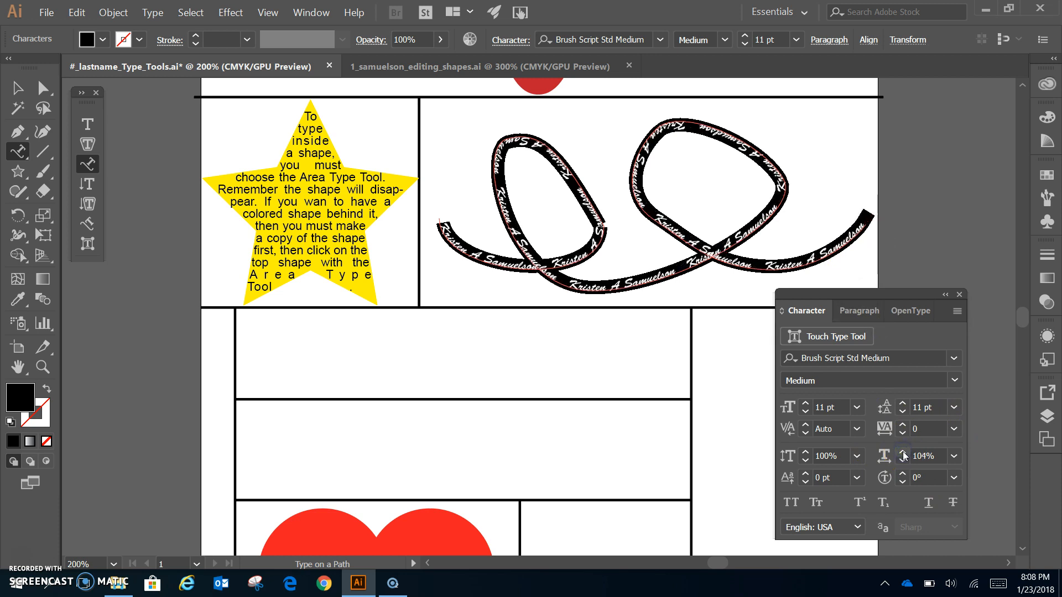
left_click(903, 451)
- Fill the text on the looping path with CMYK Magenta and deselect it
left_click(90, 38)
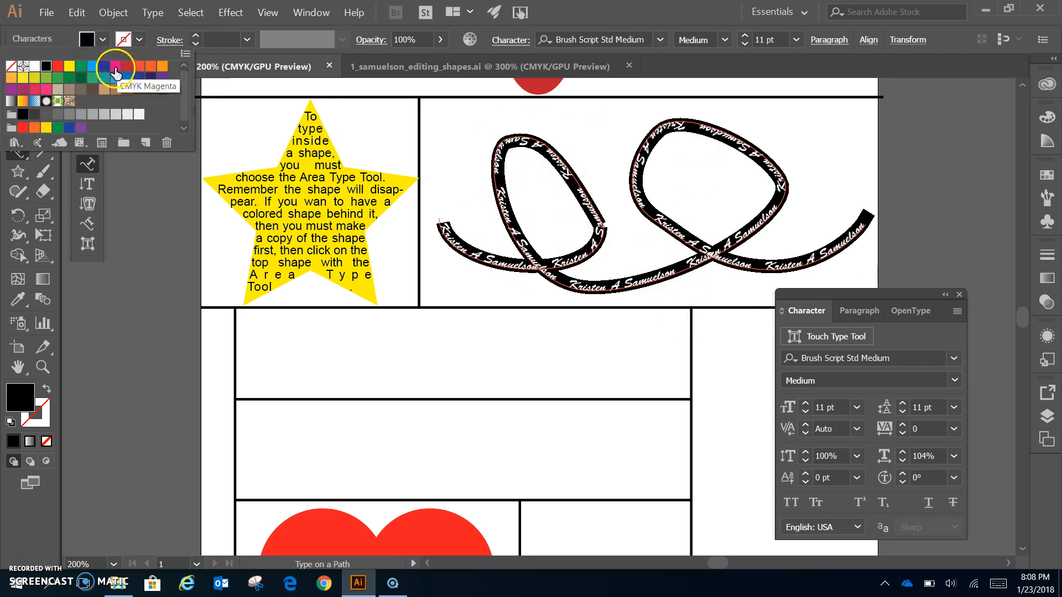
left_click(115, 67)
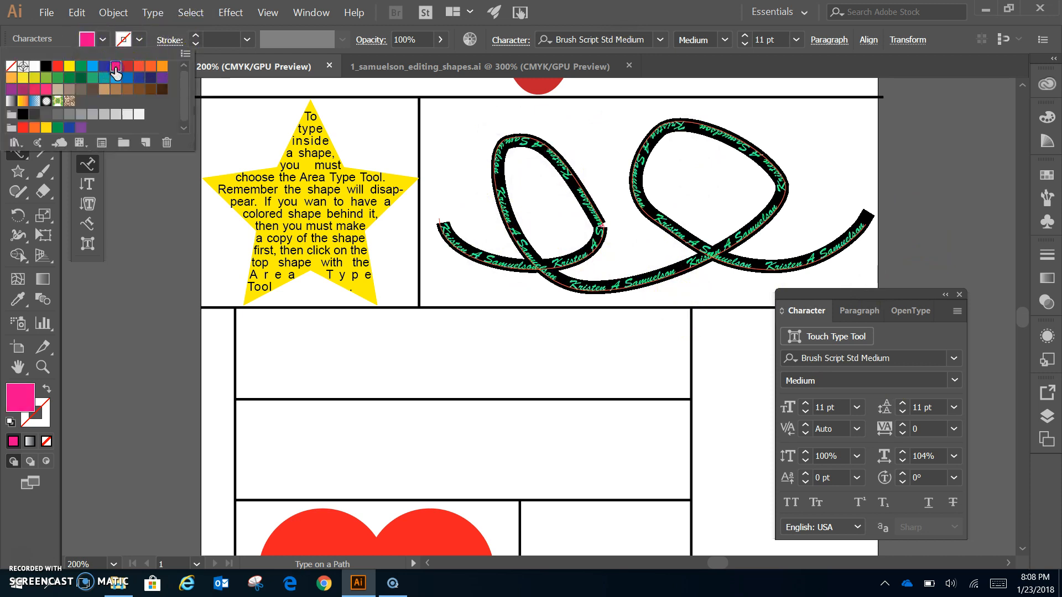
left_click(591, 17)
left_click(19, 88)
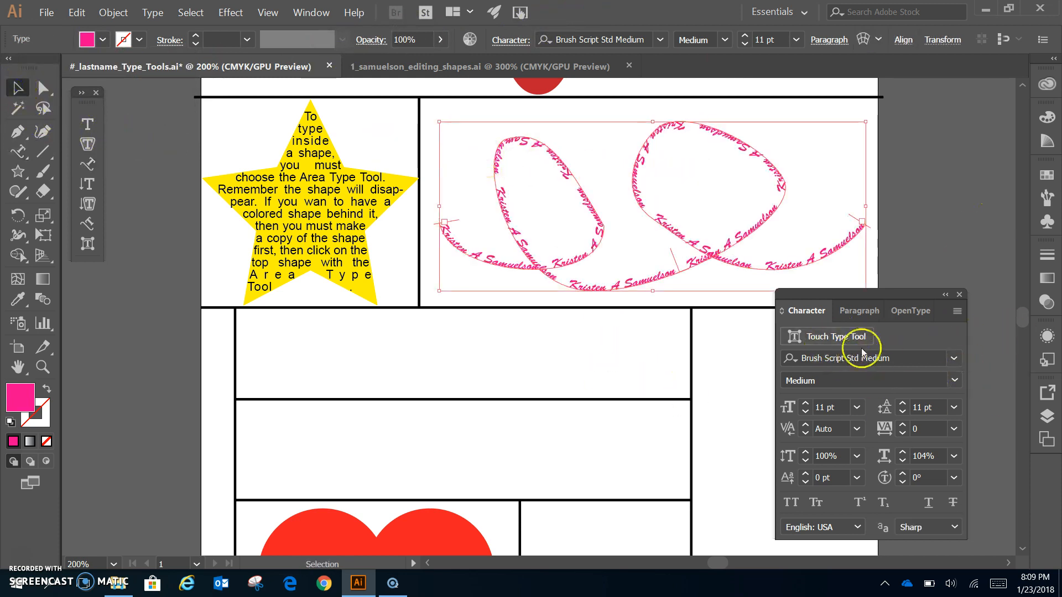
left_click(914, 208)
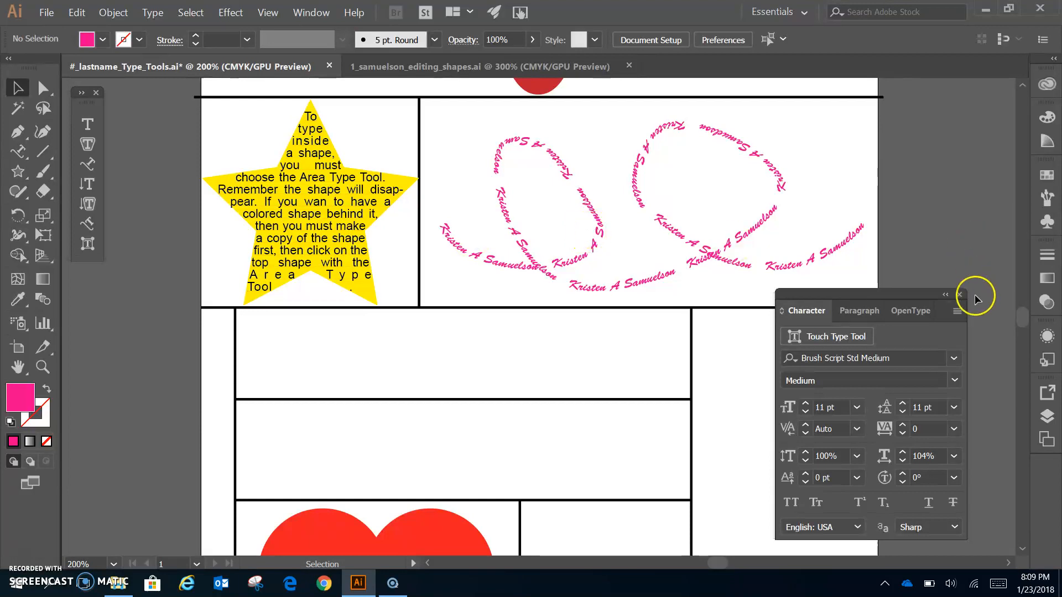
- Prepare the Vertical Type tool with the Impact font for the narrow cell beside the heart
left_click_drag(881, 294, 914, 90)
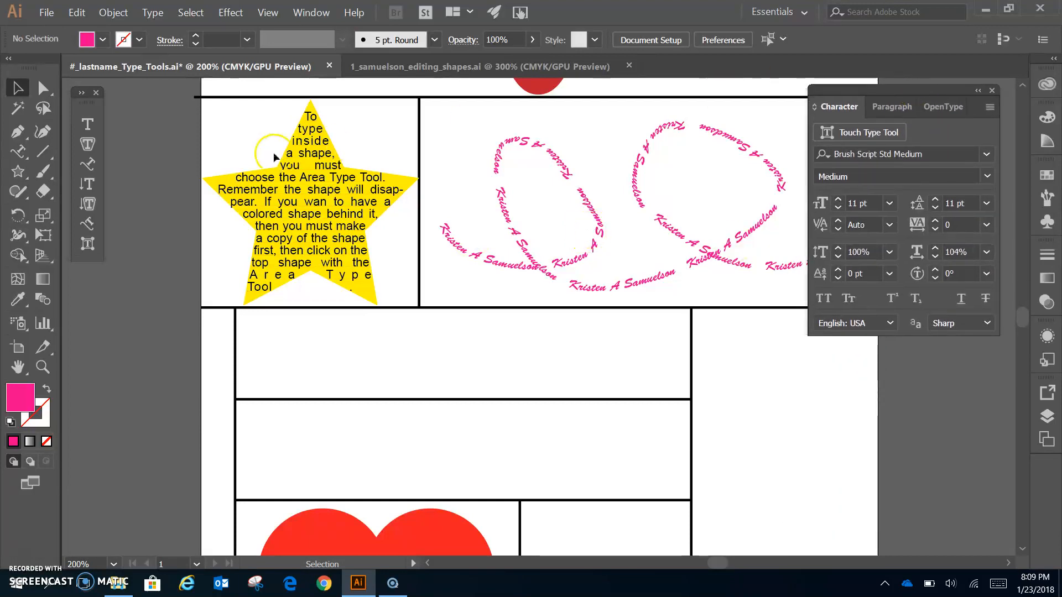
scroll(293, 270, "down", 5)
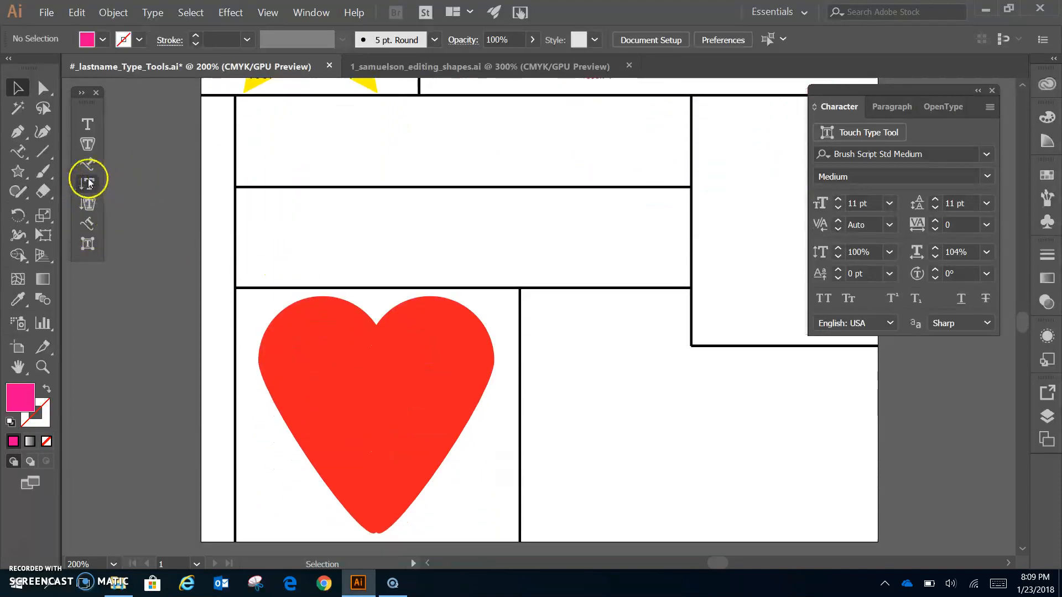
left_click(89, 205)
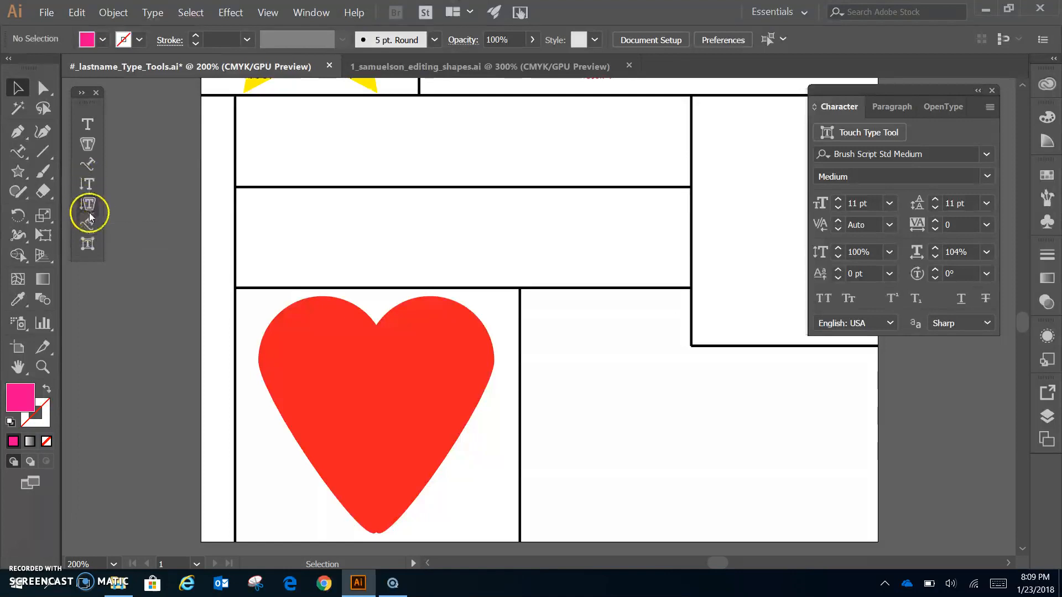
left_click(88, 226)
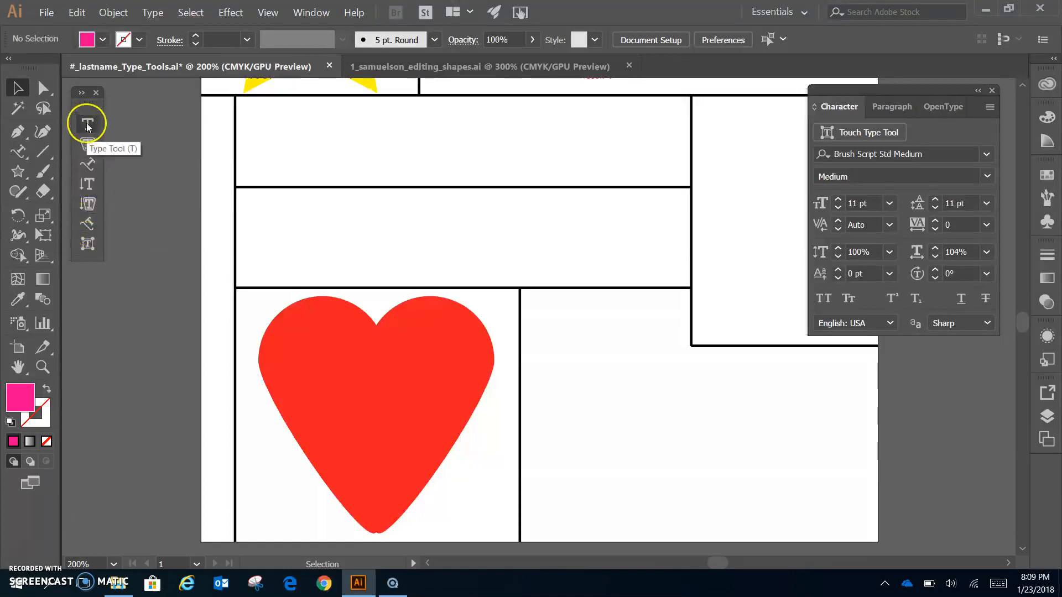
left_click(88, 206)
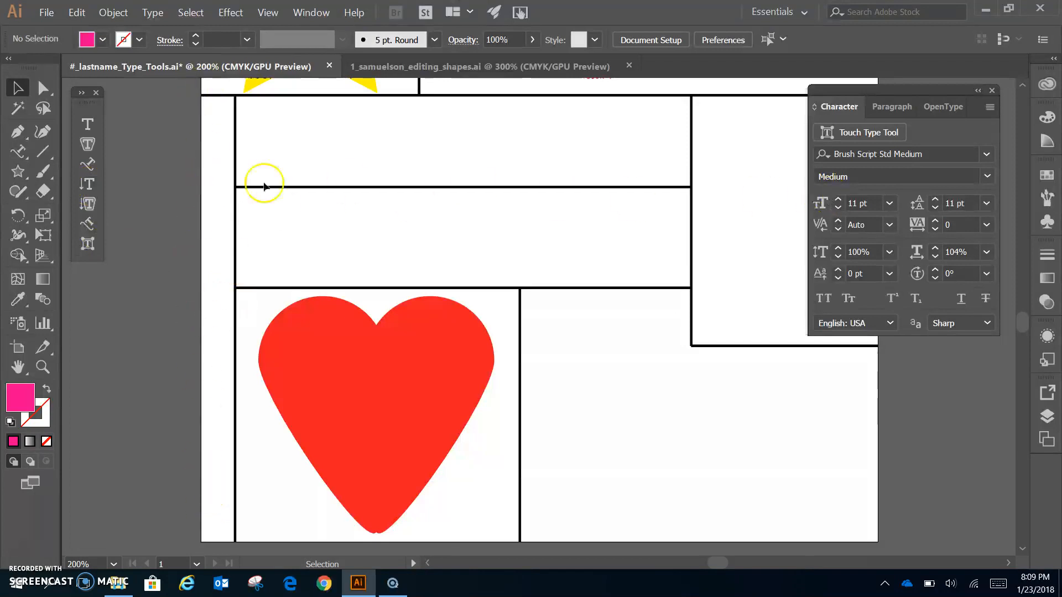
left_click(87, 183)
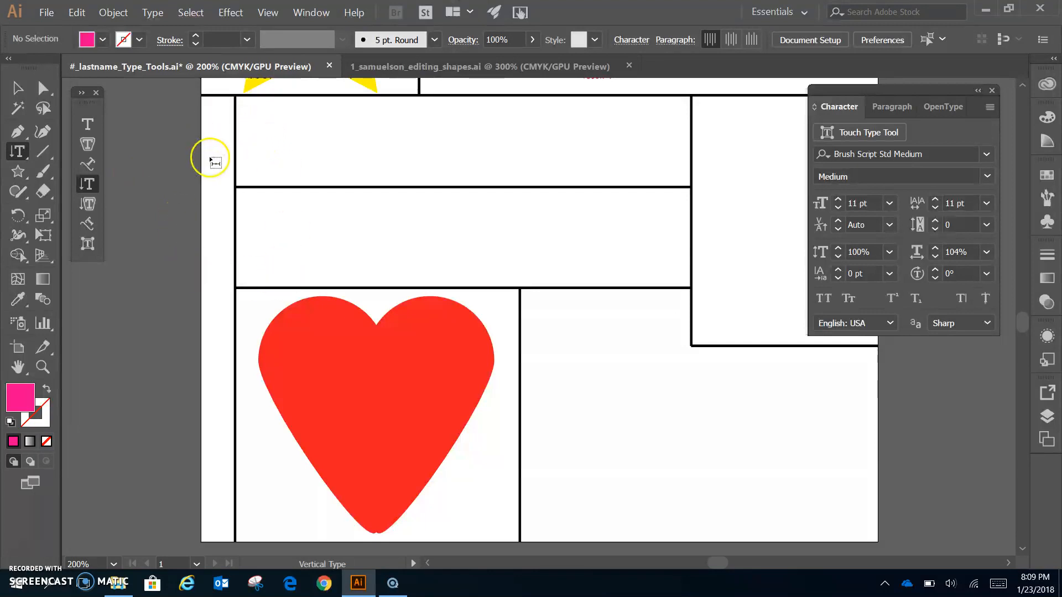
left_click(887, 154)
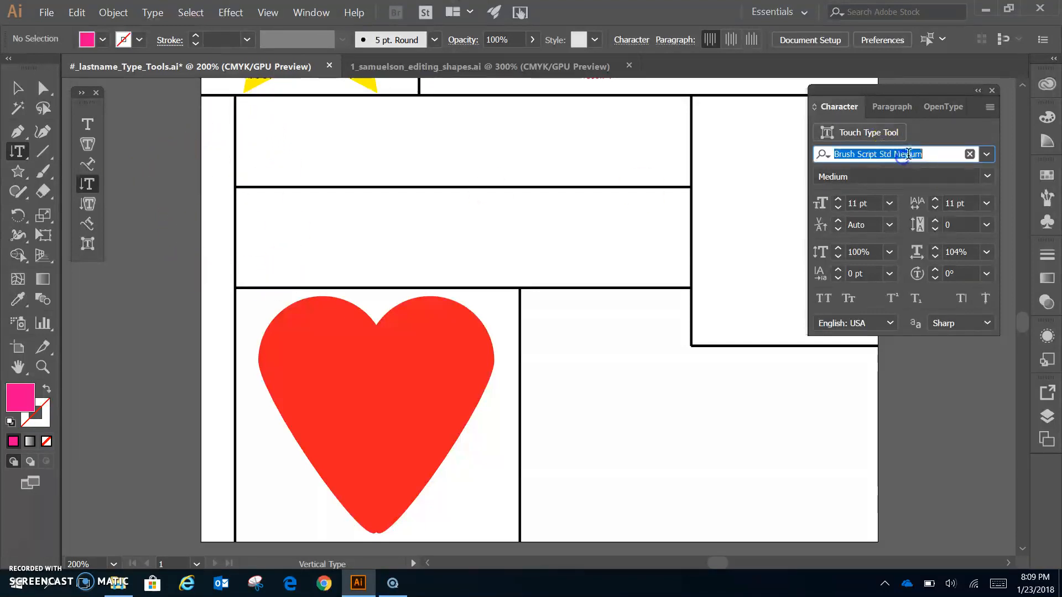
type("imp")
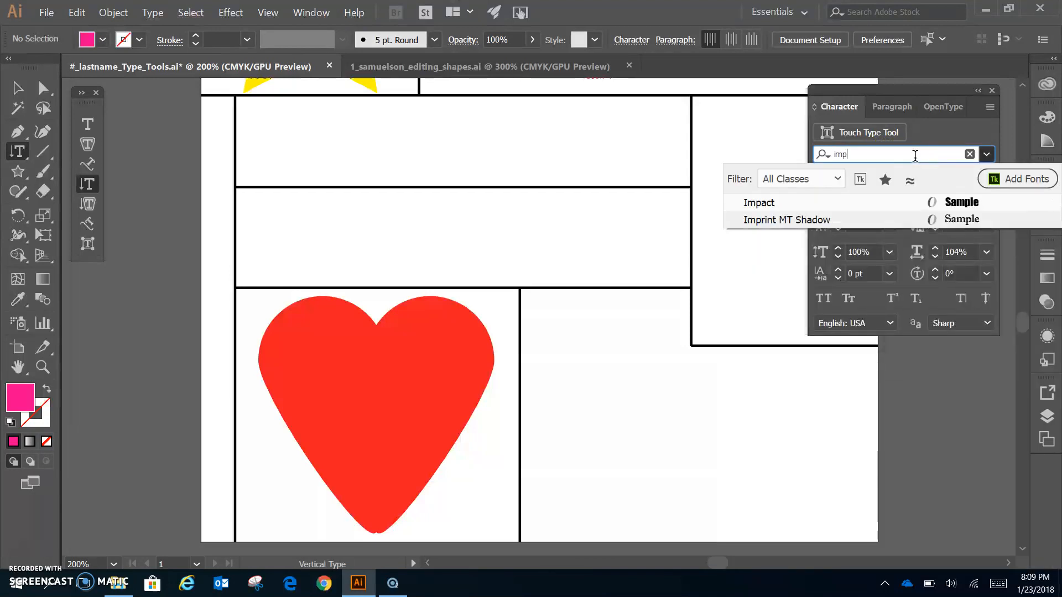
left_click(791, 202)
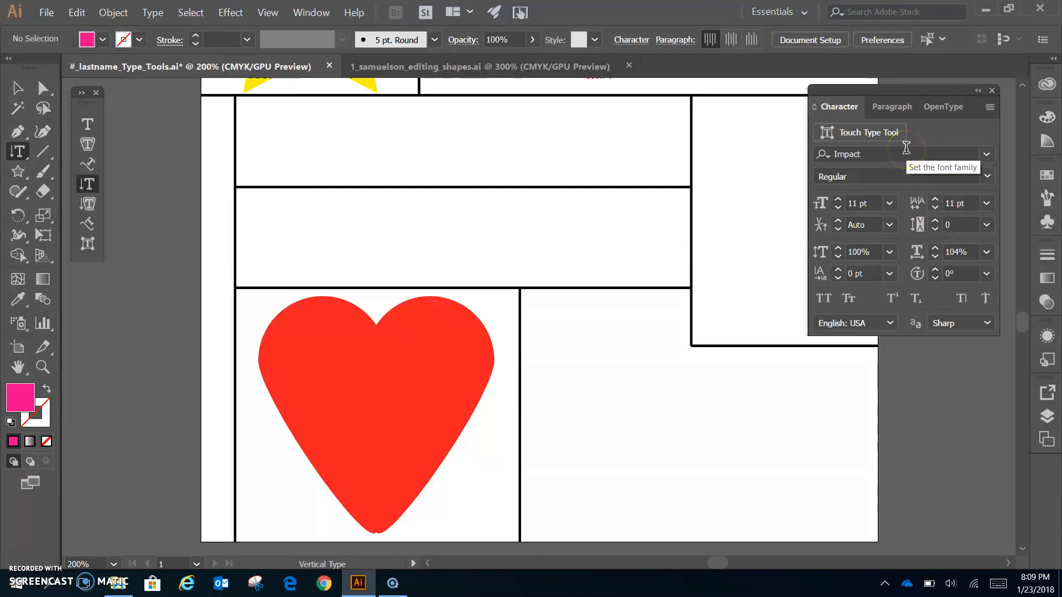
- Place vertical type reading "Lamar Consolidated Mustangs" from the upper end of the narrow cell, with spaces between the words
left_click(210, 105)
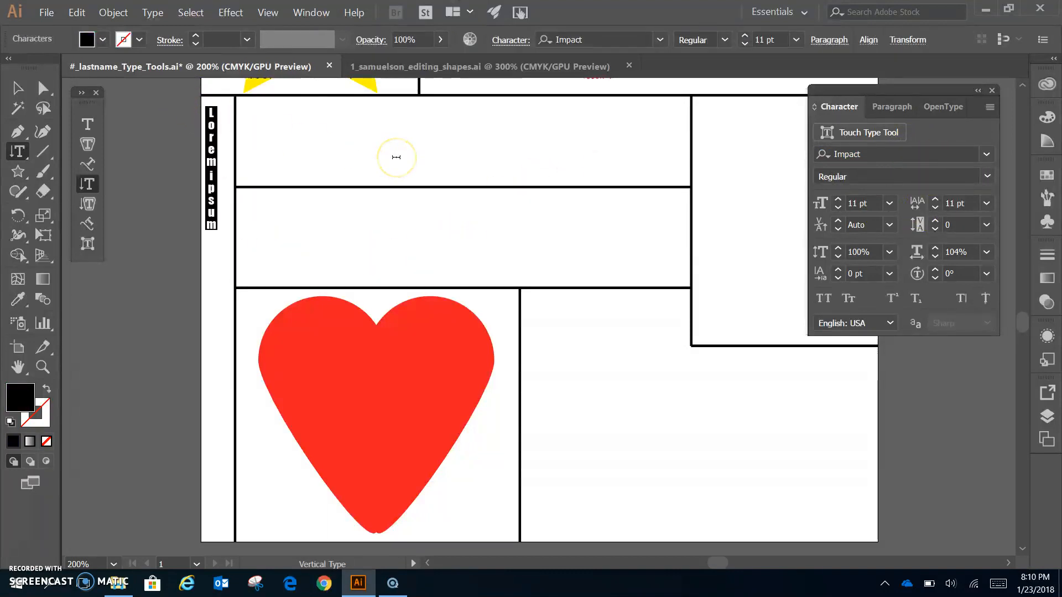
type("Lamar")
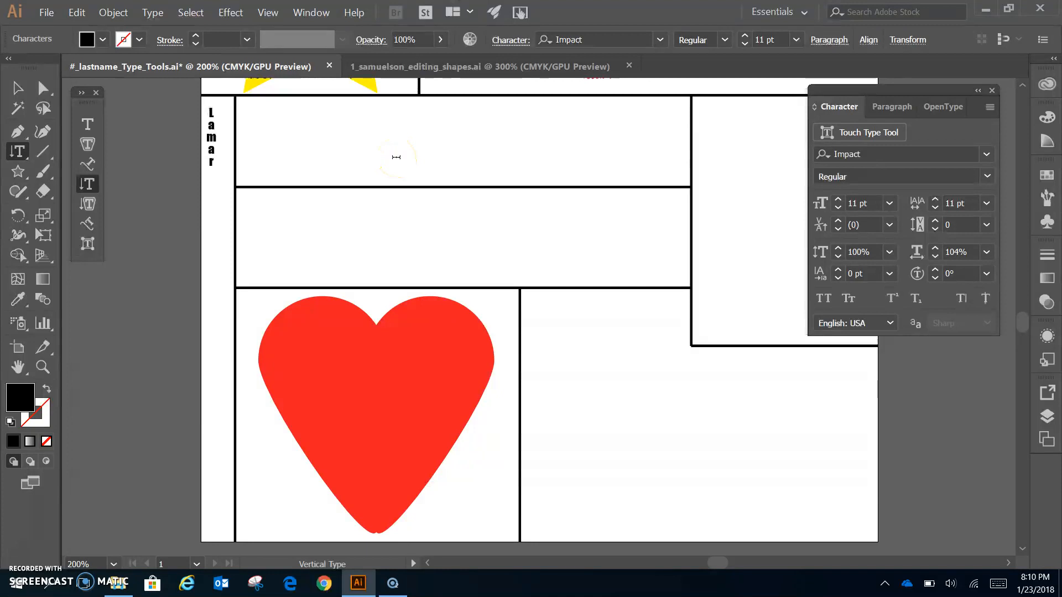
type("ConsolidatedMustangs")
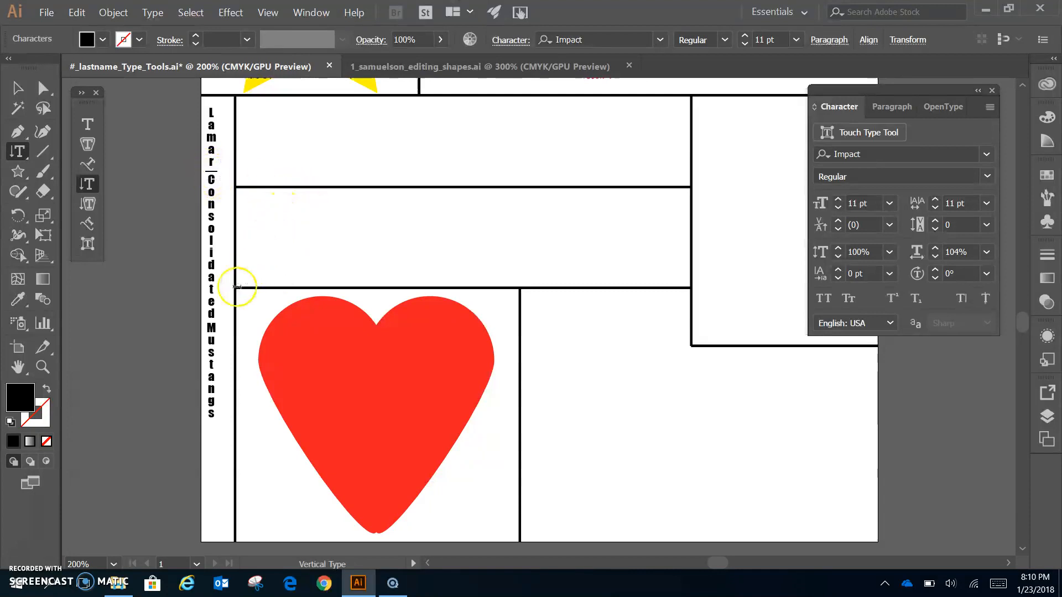
left_click(211, 322)
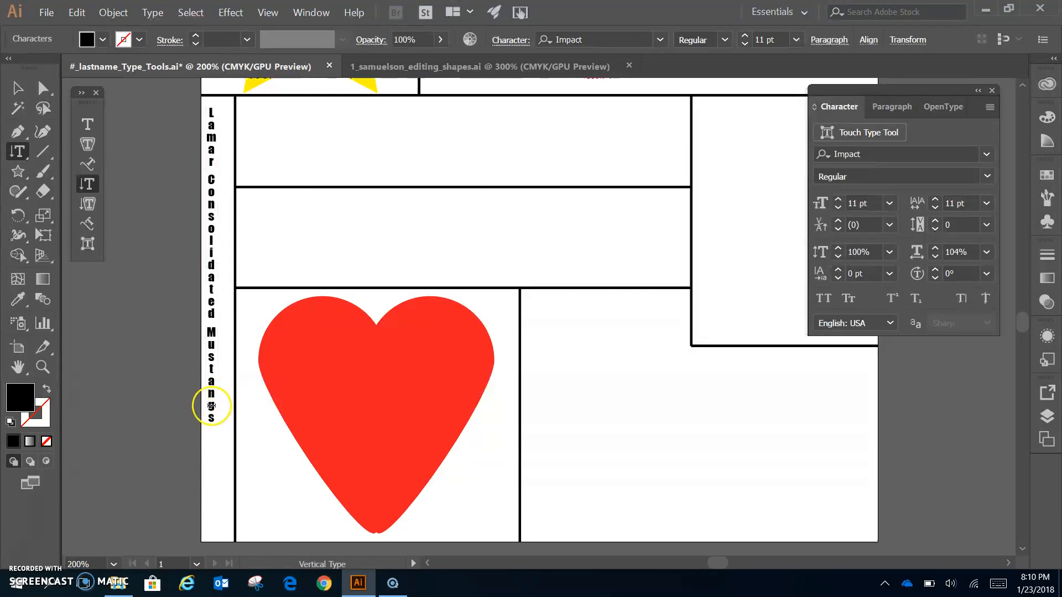
- Set the font size of the whole vertical text to 15 pt
triple_click(211, 406)
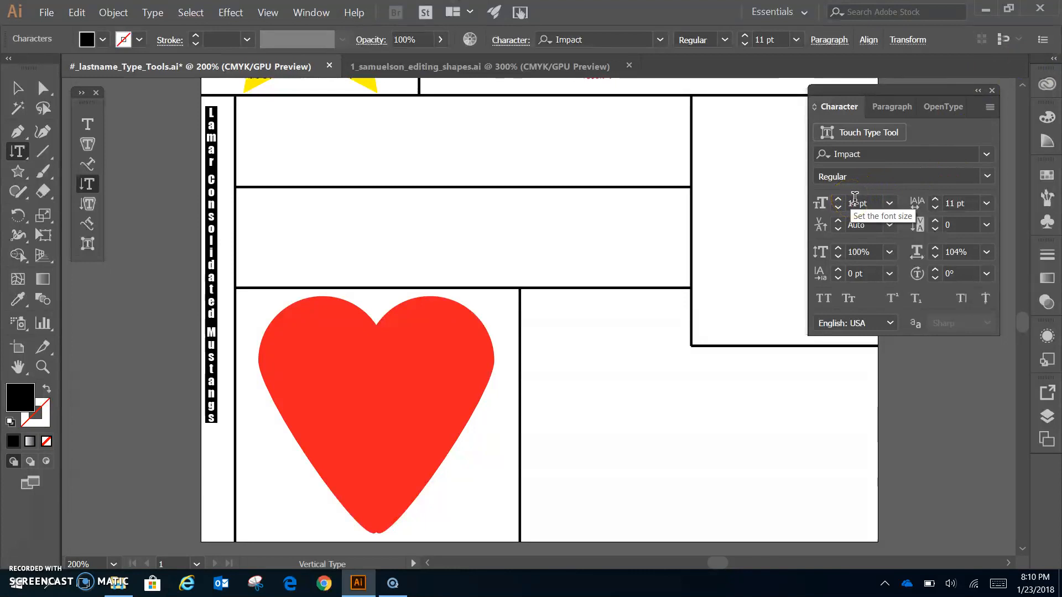
left_click(838, 200)
left_click(838, 200)
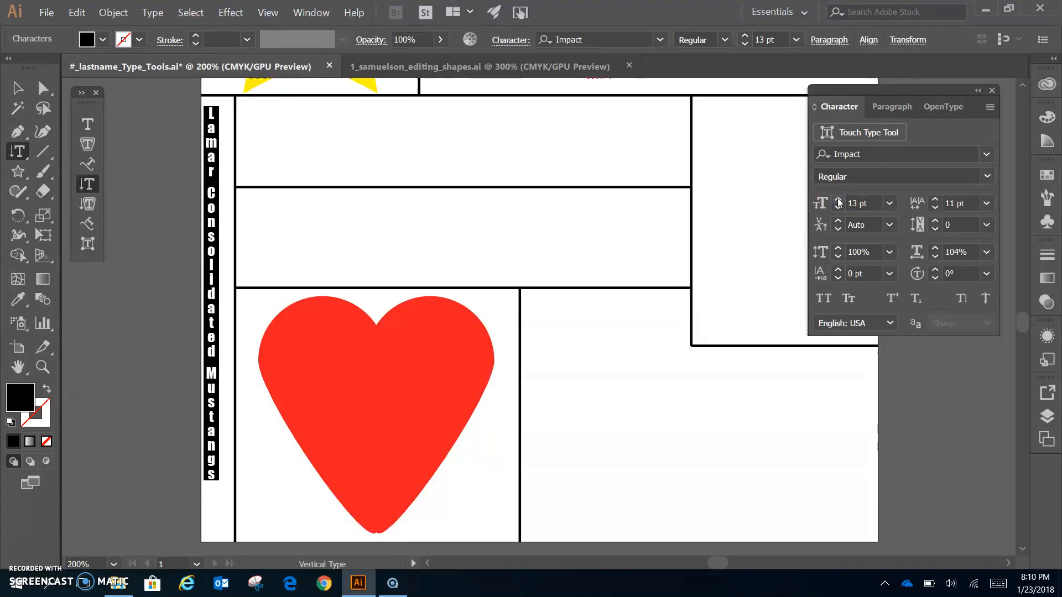
left_click(838, 200)
left_click(838, 200)
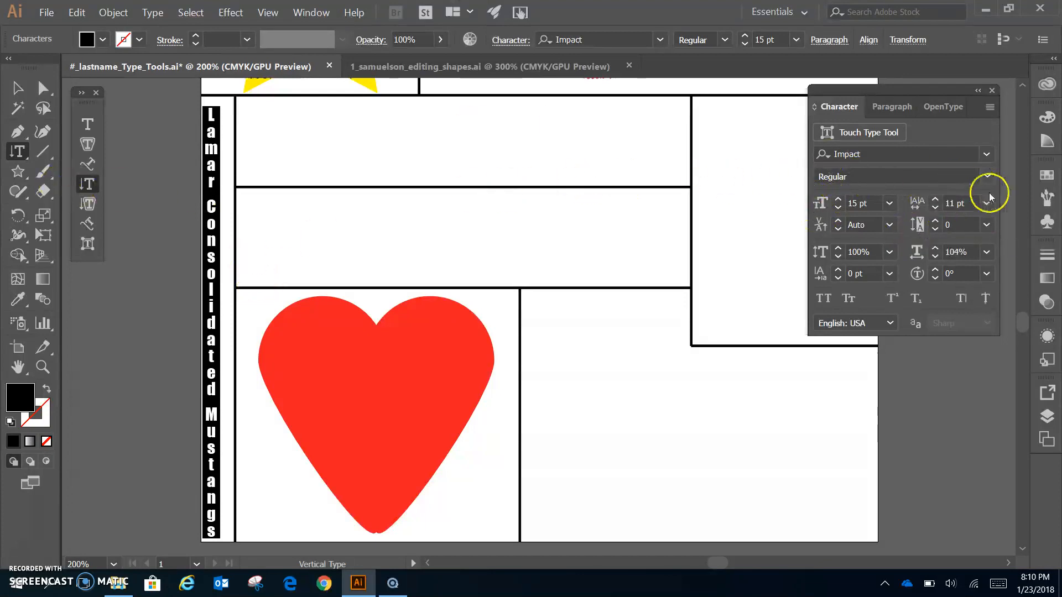
- Set the horizontal scale of the vertical text to 120%
left_click(950, 252)
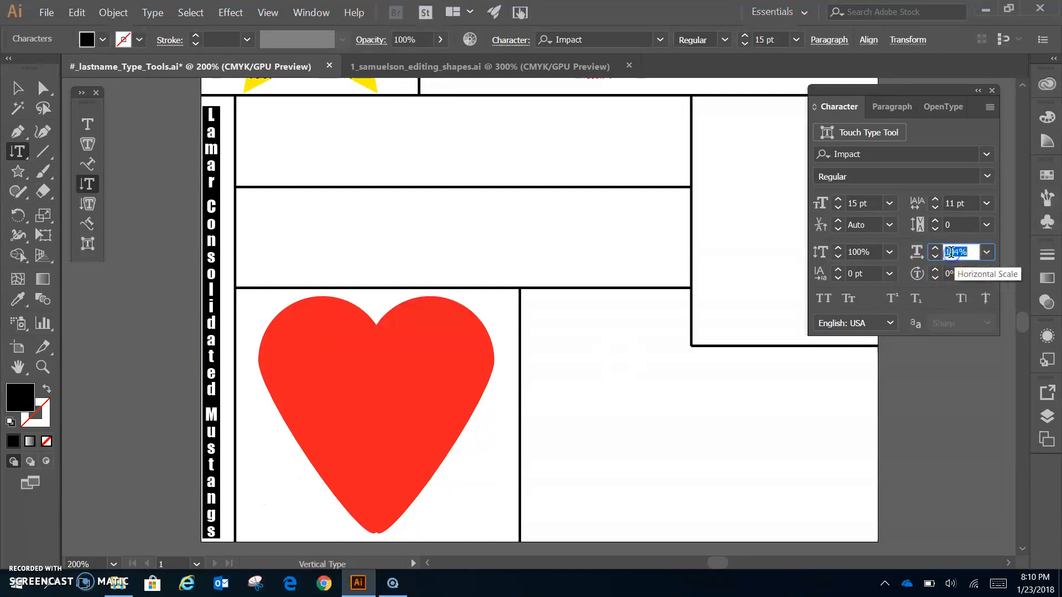
type("12")
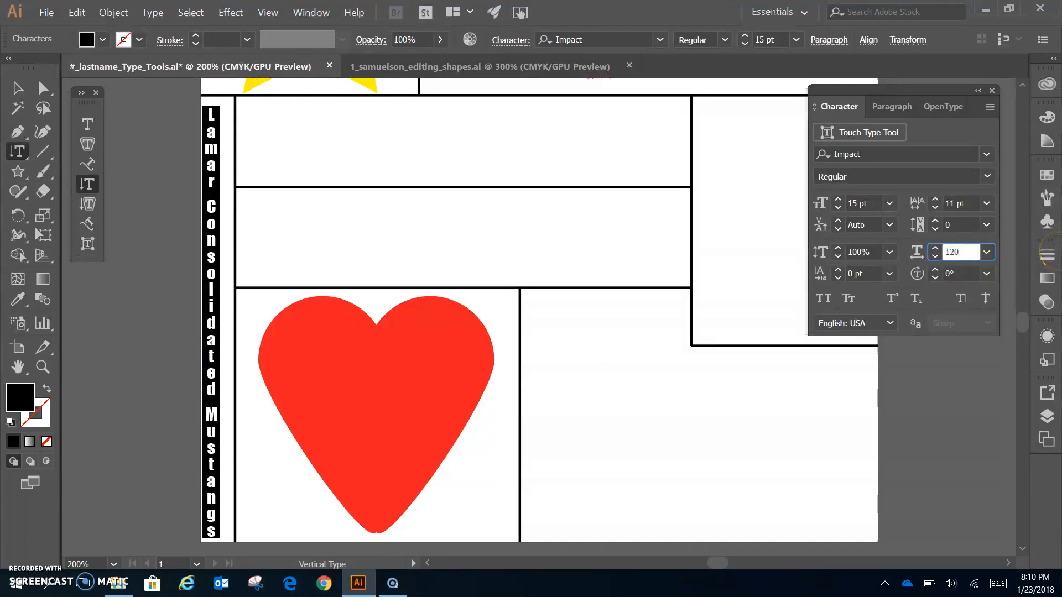
type("0")
key("Return")
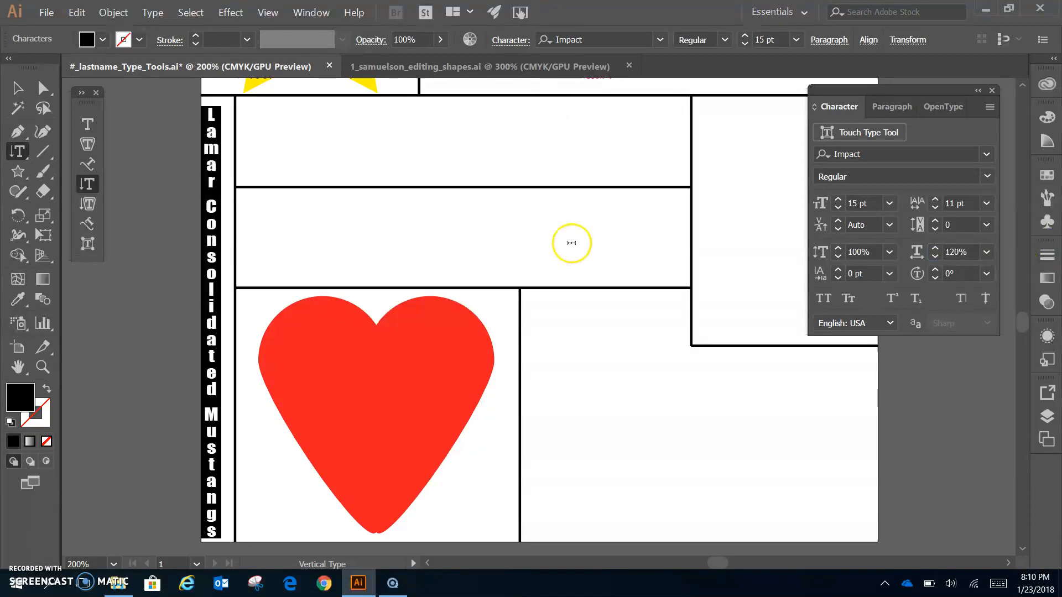
- Centre the vertical text across its narrow cell and fill it with the blue swatch C=100 M=95 Y=5 K=0
left_click(27, 87)
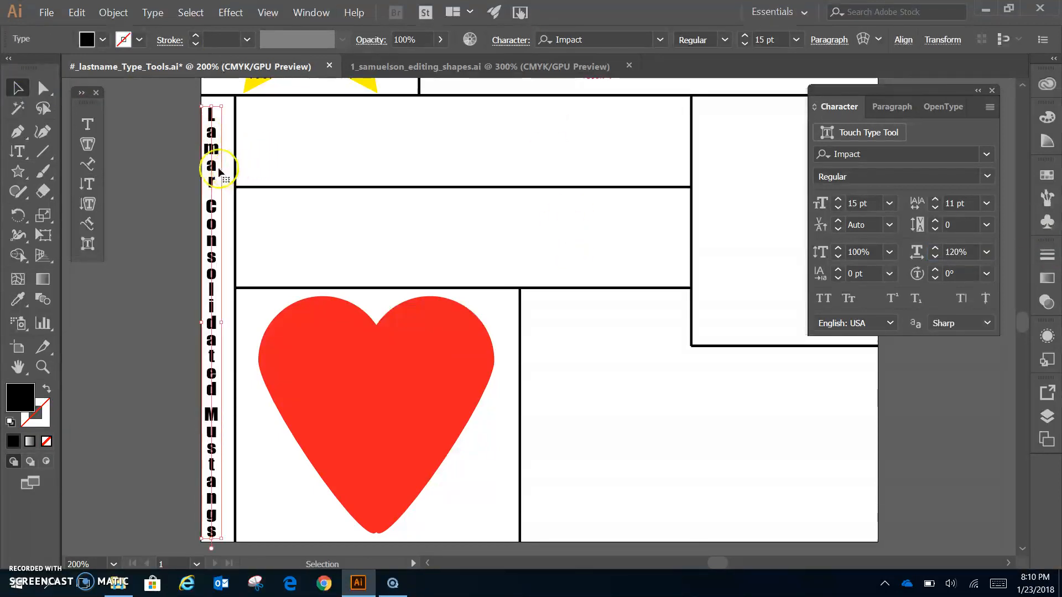
left_click_drag(214, 151, 221, 152)
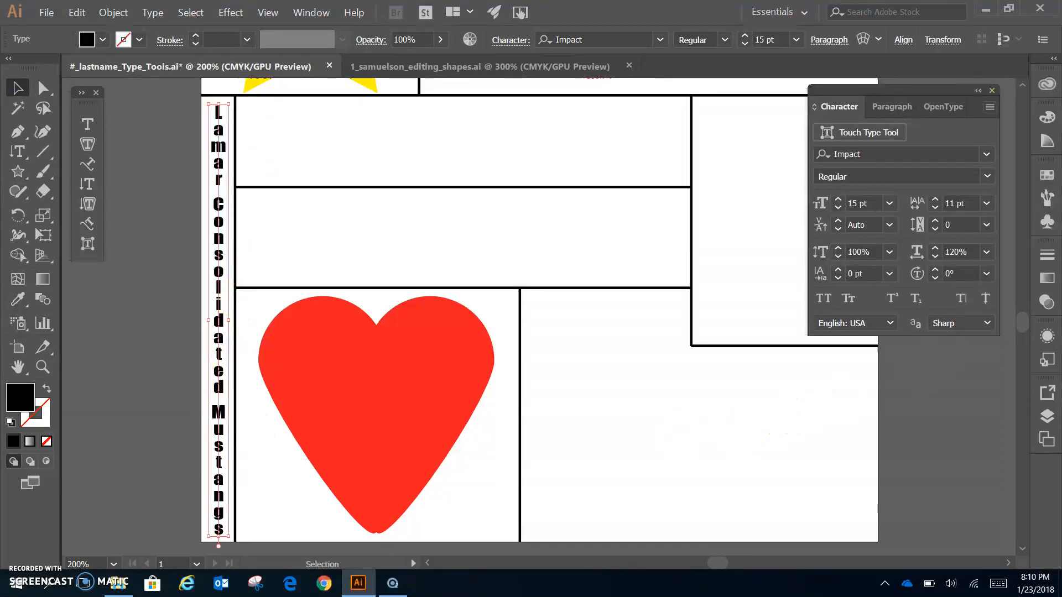
left_click(102, 40)
left_click(133, 119)
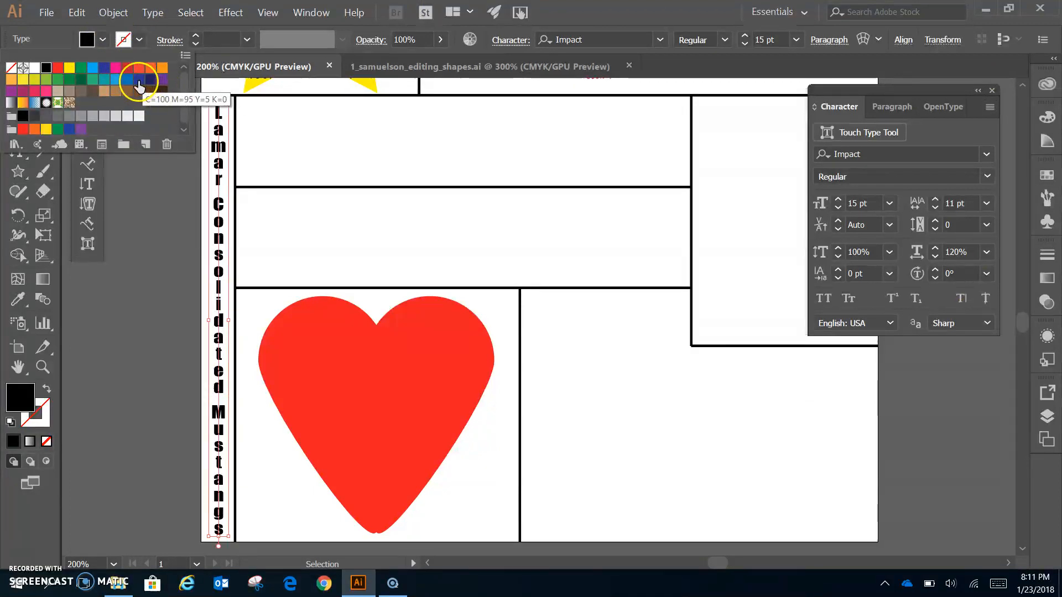
left_click(139, 82)
left_click(331, 130)
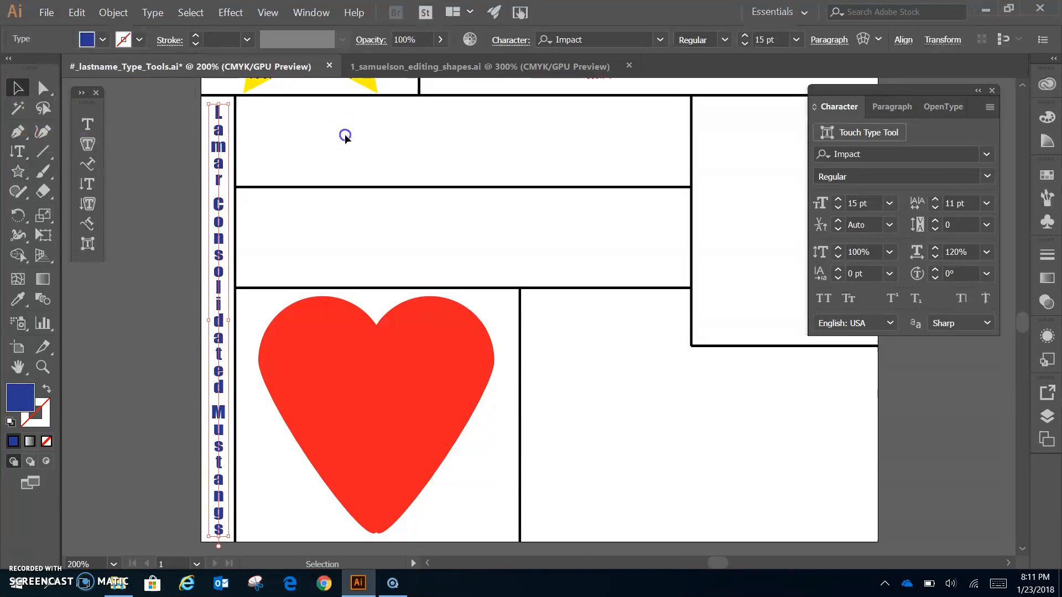
left_click(600, 250)
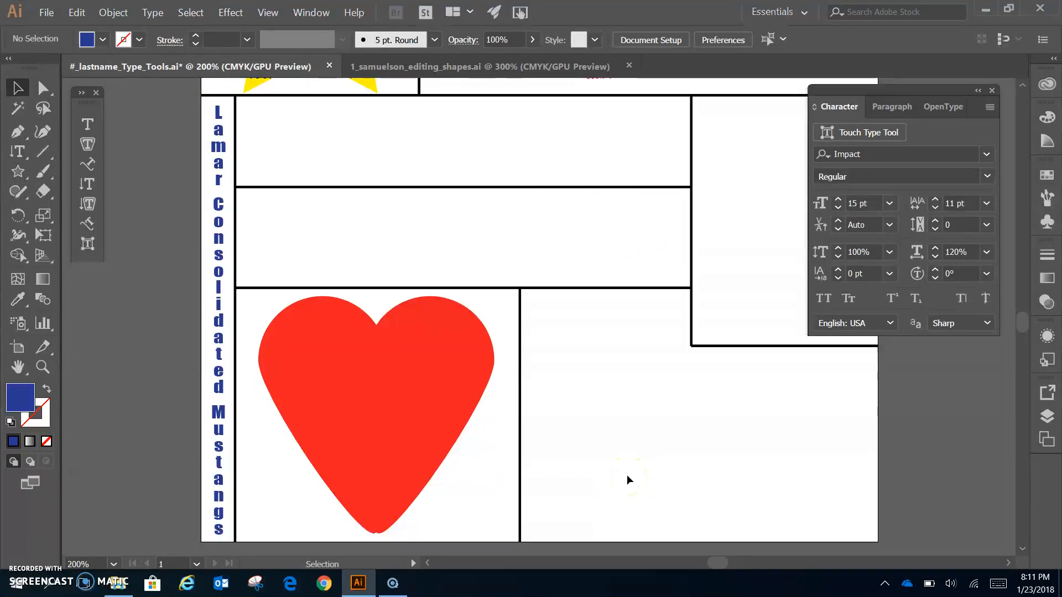
- With nothing selected, set the font for new type to Arial Black and enlarge the font size
left_click(867, 160)
type("arial")
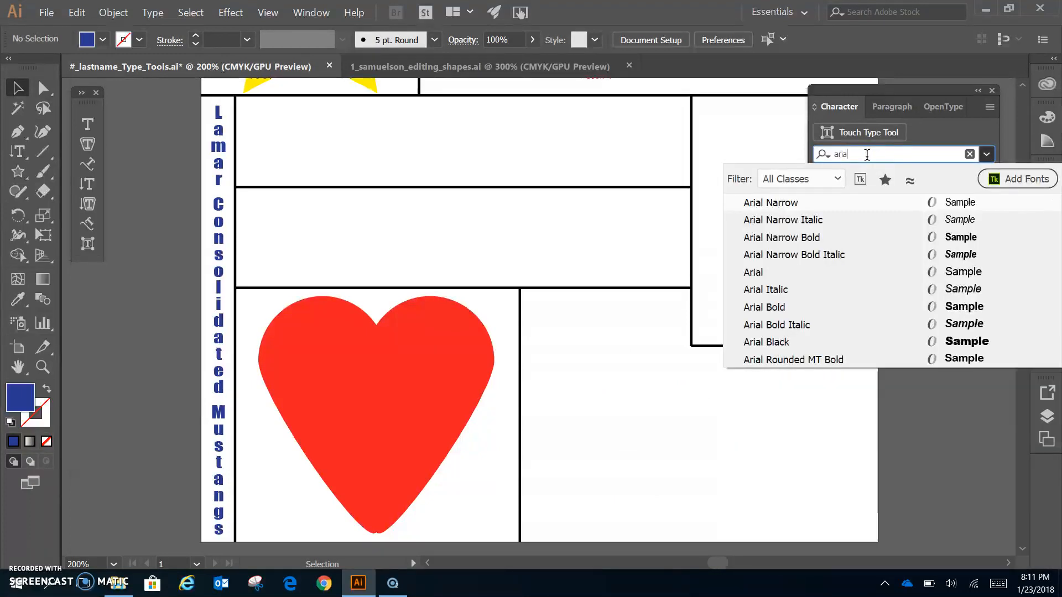
left_click(779, 342)
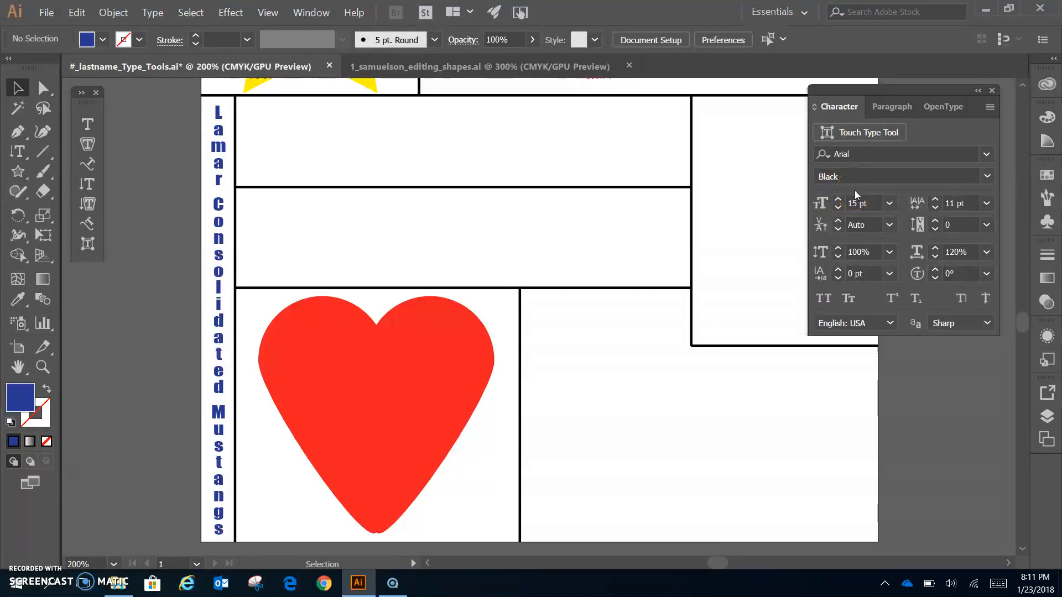
left_click(874, 217)
double_click(854, 202)
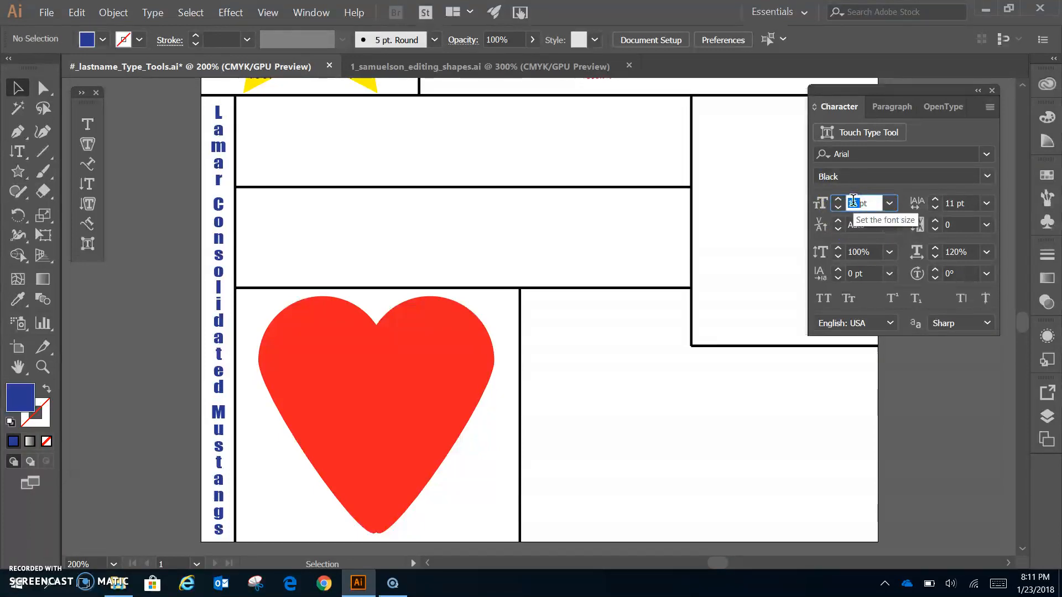
key("Return")
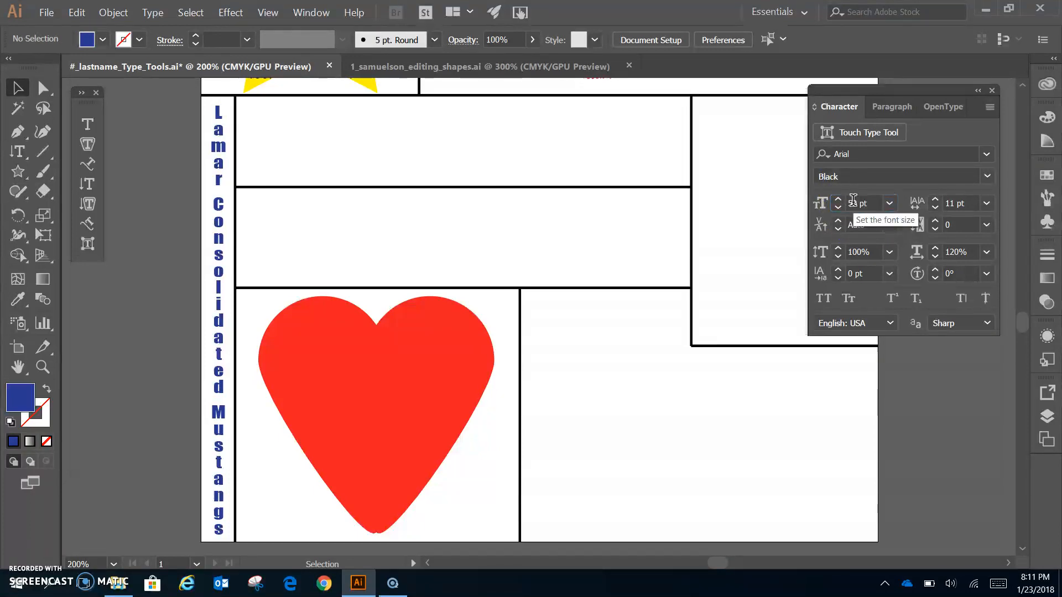
- Set the horizontal scale for new type back to 100%
left_click(961, 204)
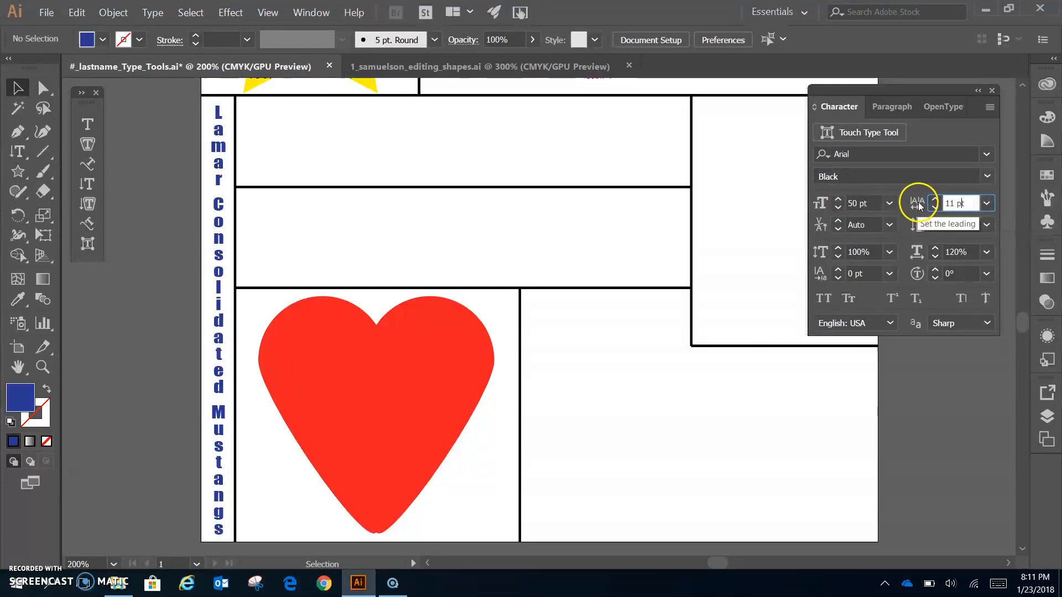
left_click(967, 247)
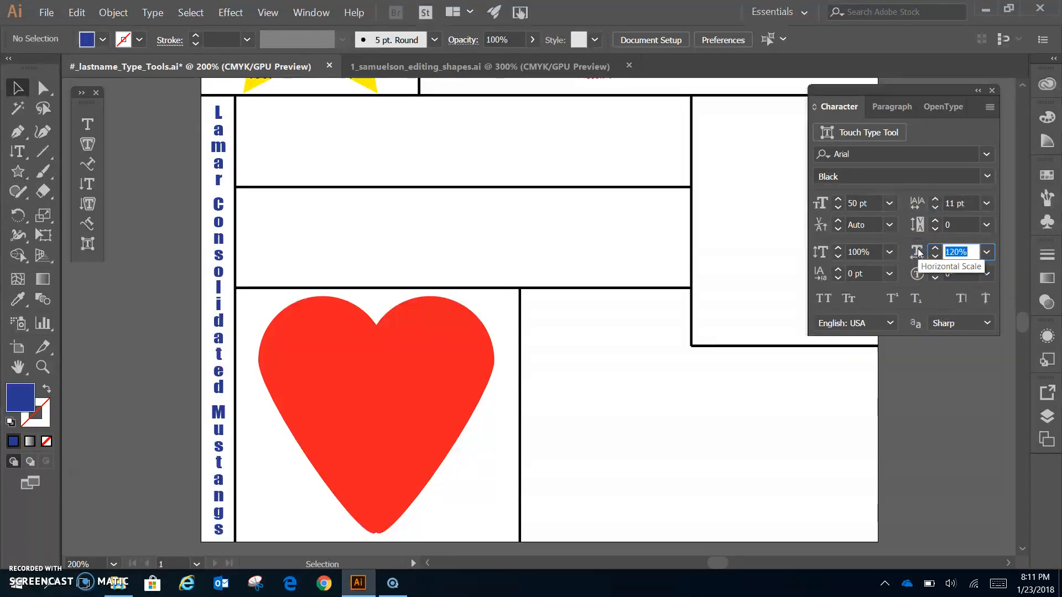
type("100")
key("Return")
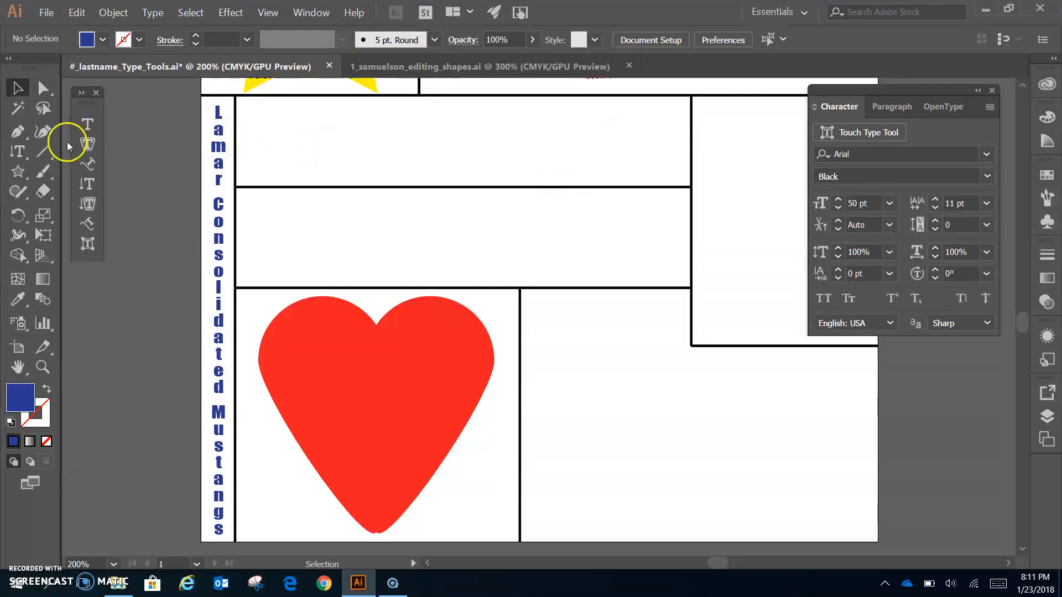
- Add horizontal point type with the person's first name in the upper of the two wide empty cells
left_click(88, 123)
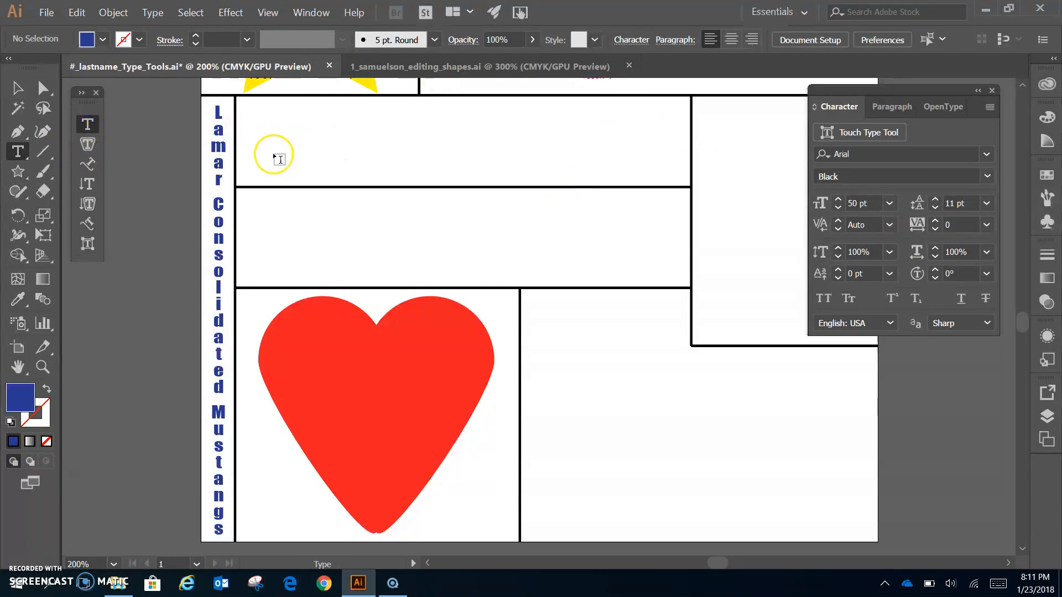
left_click(278, 158)
type("Kristen")
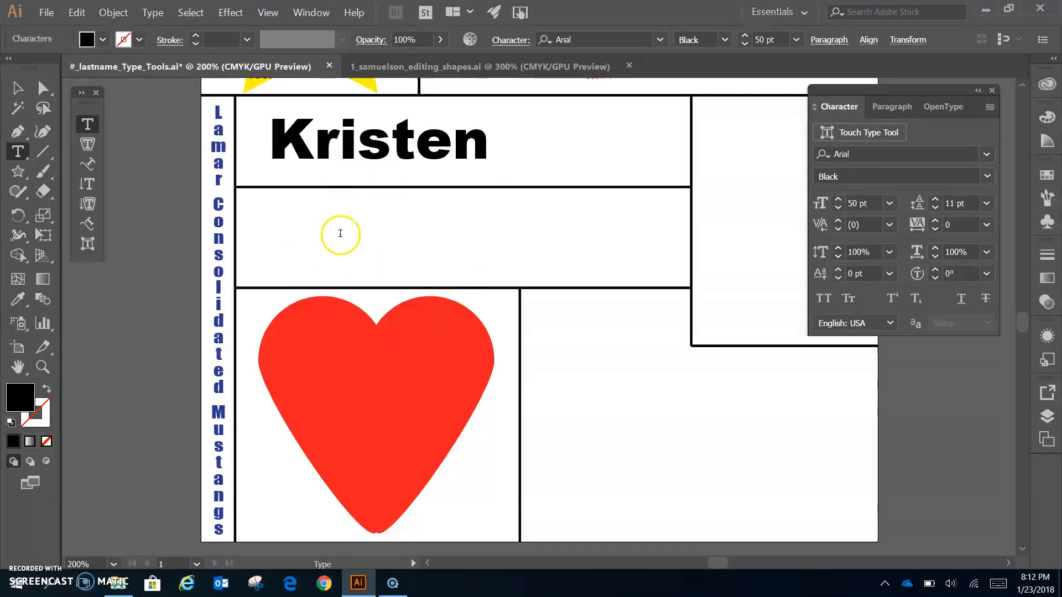
- Set the horizontal scale of the whole first-name text to 150%
double_click(351, 161)
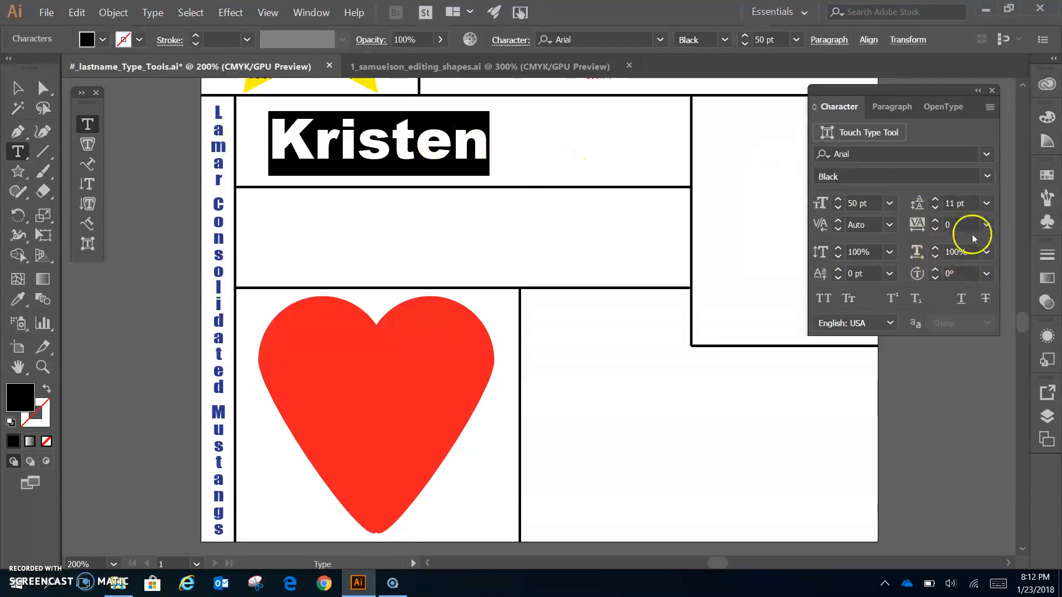
left_click(953, 252)
type("1")
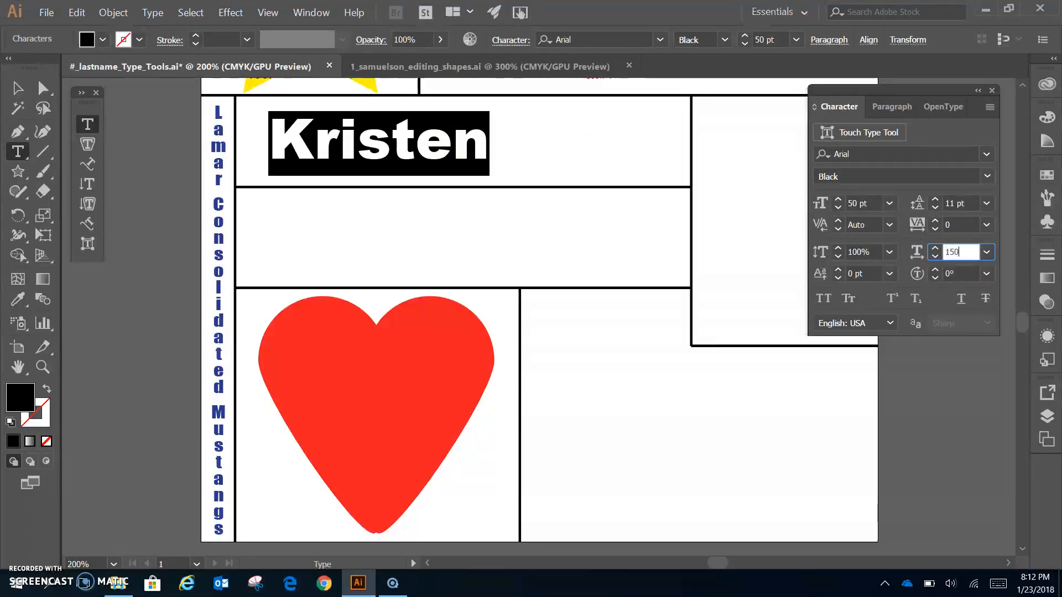
type("50")
key("Return")
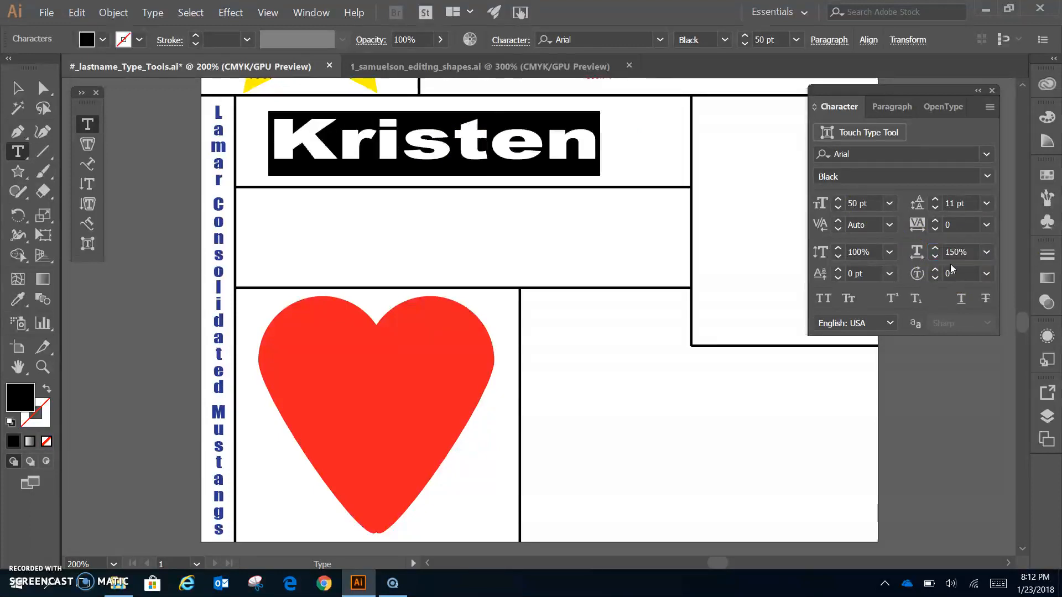
- Set the first-name text's font size to 60 pt and move it slightly down to centre it in its cell
double_click(851, 202)
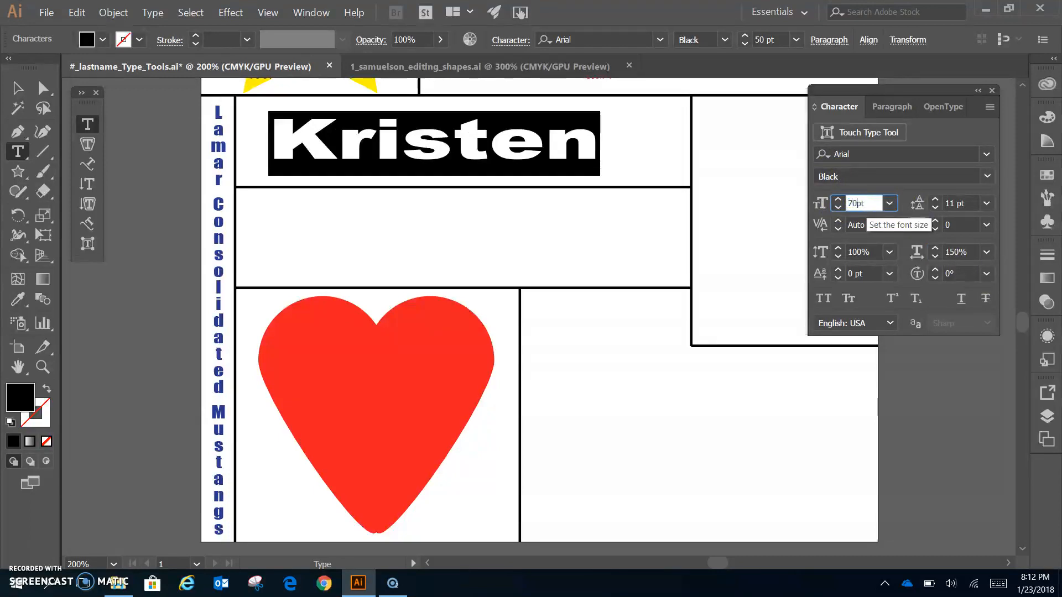
key("Return")
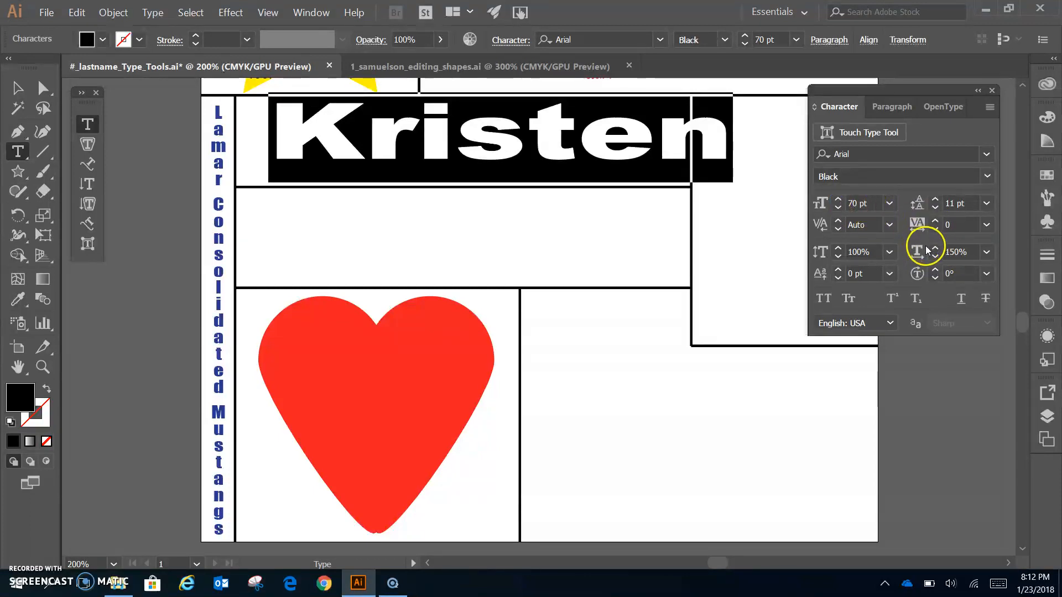
double_click(853, 203)
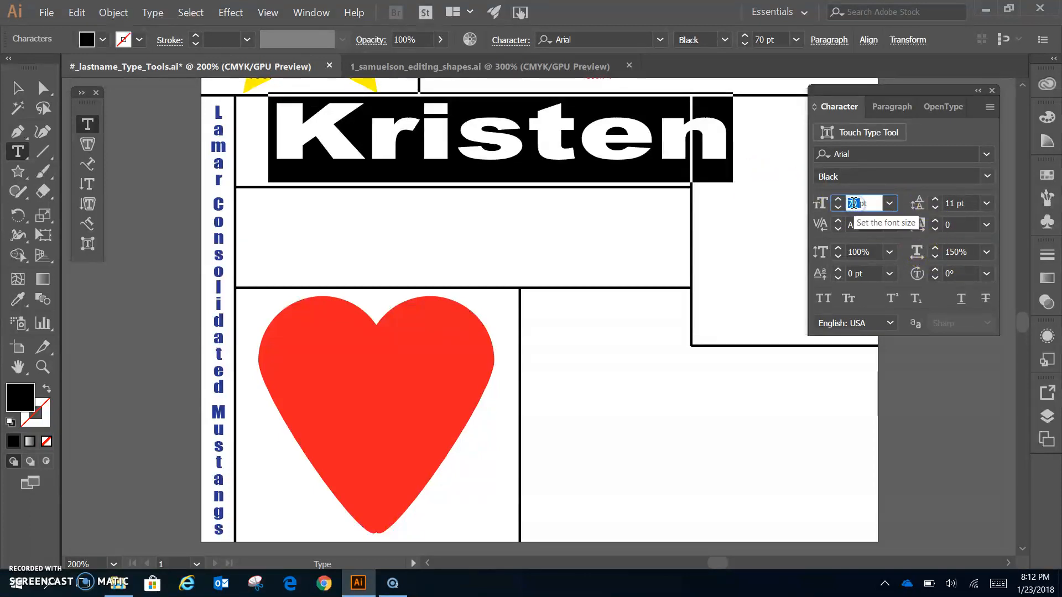
key("Return")
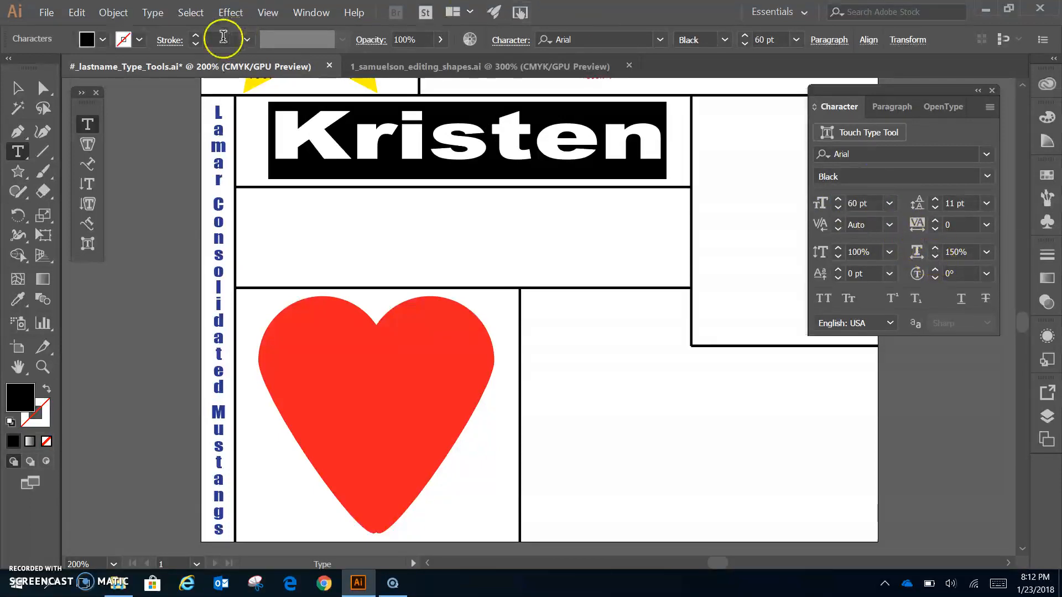
left_click(17, 87)
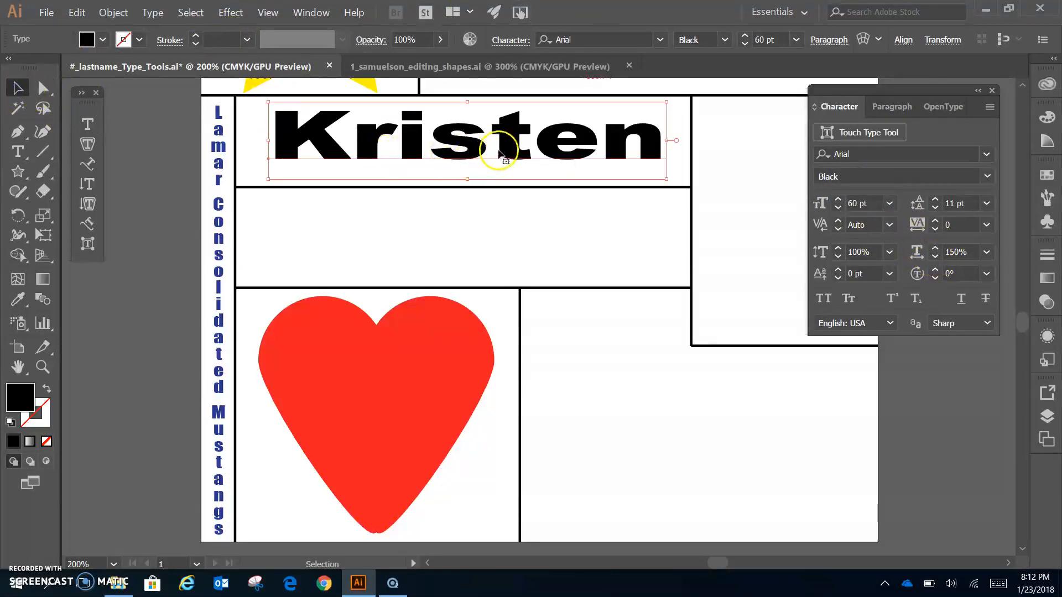
left_click_drag(508, 143, 508, 151)
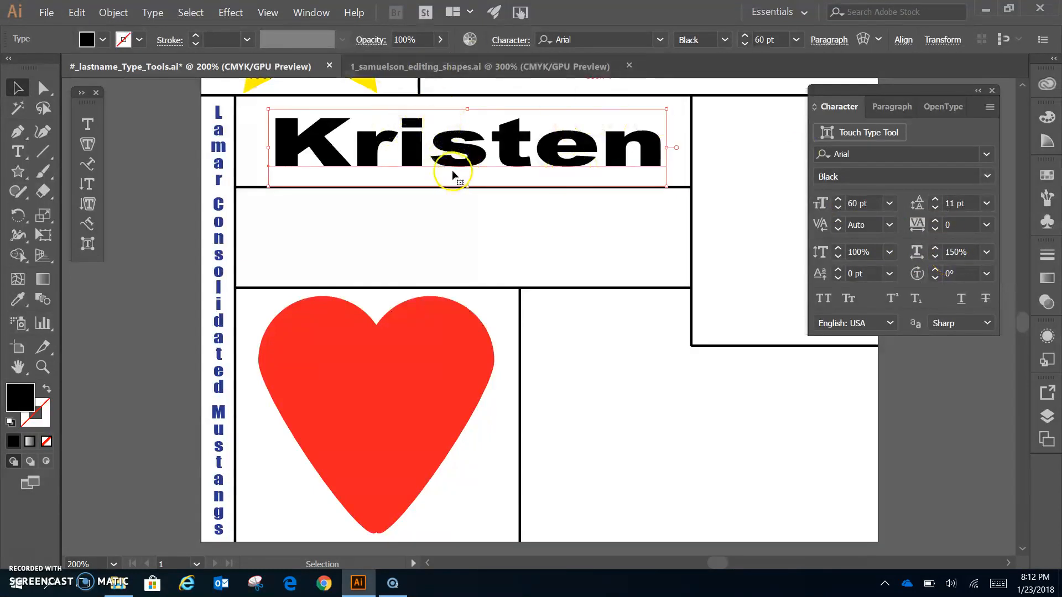
- Start a Flag warp effect on the first-name text, with the preview on and the options dialog clear of the text
left_click(246, 15)
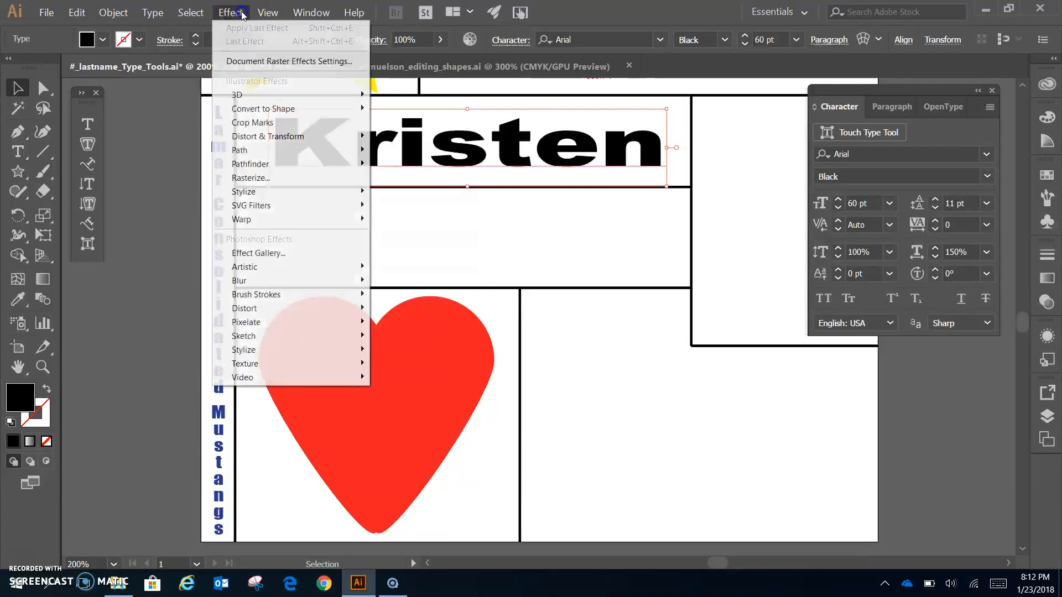
mouse_move(256, 140)
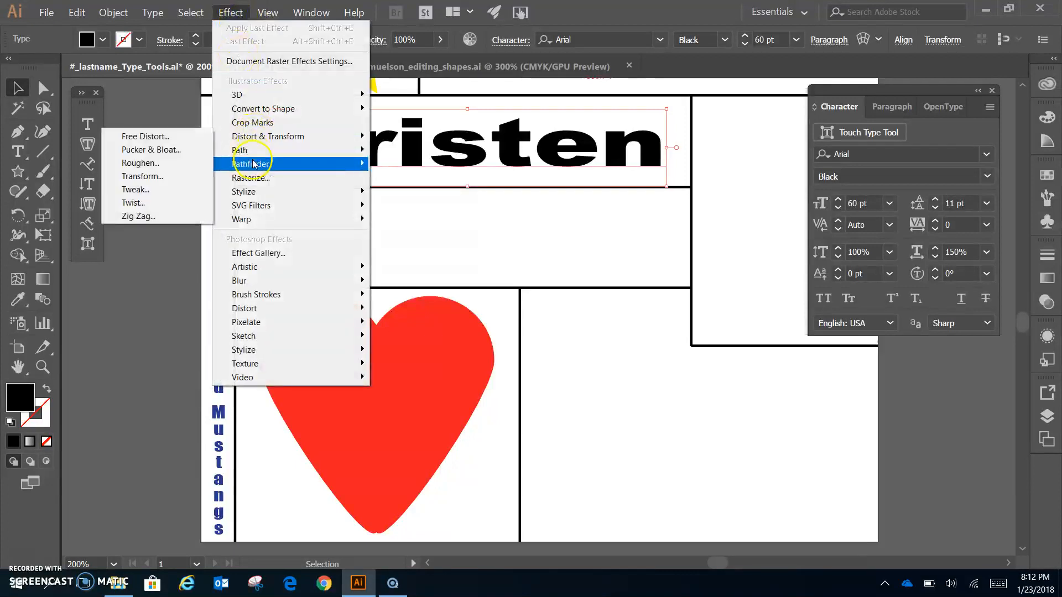
mouse_move(258, 220)
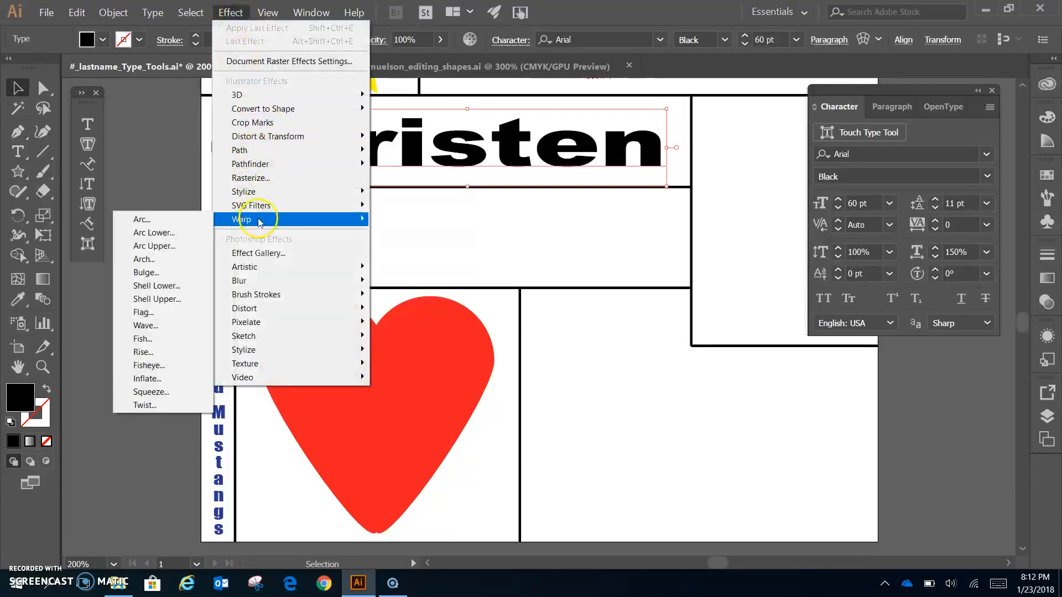
left_click(143, 312)
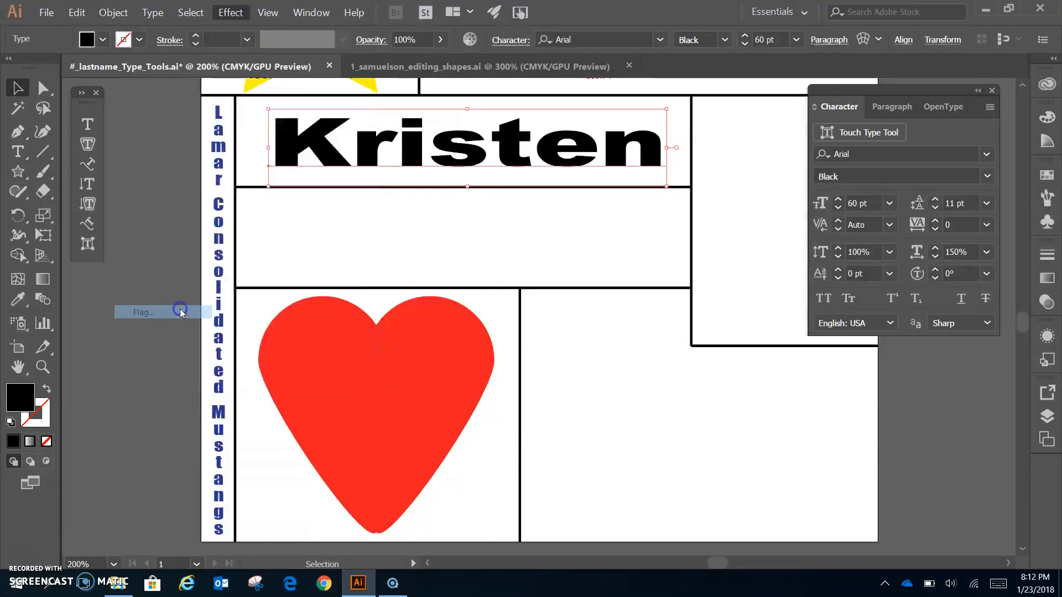
left_click_drag(557, 169, 560, 222)
left_click(392, 421)
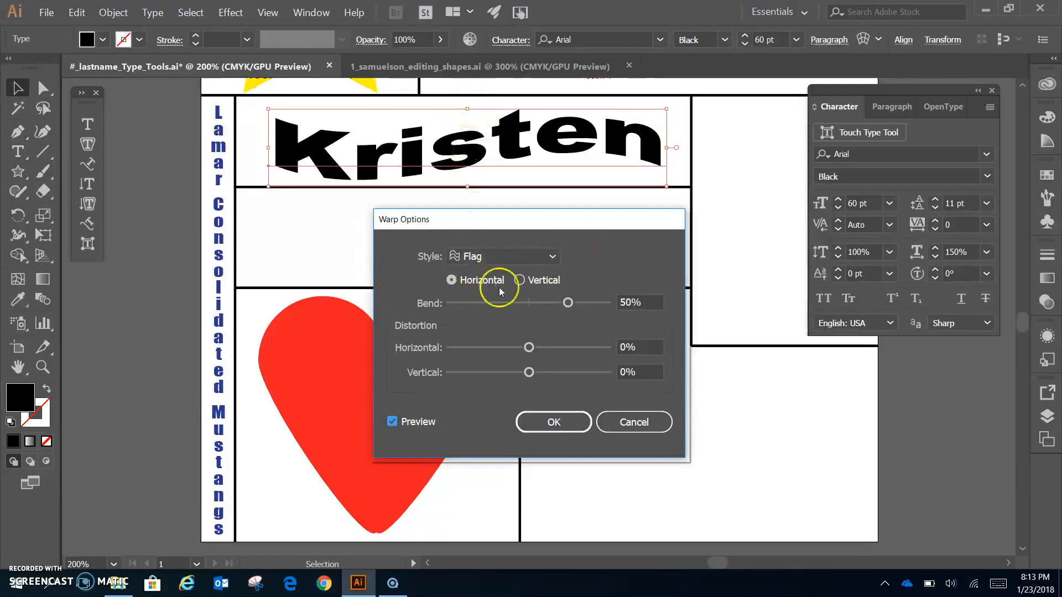
- Try the Flag warp's vertical orientation against the horizontal one and return to horizontal
left_click(520, 281)
left_click(473, 285)
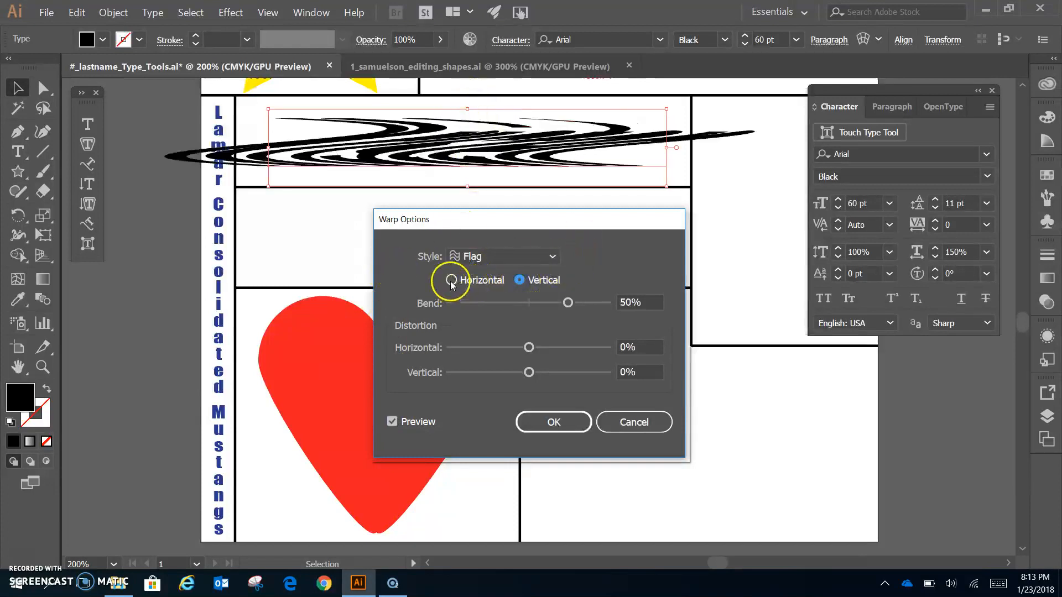
left_click(520, 280)
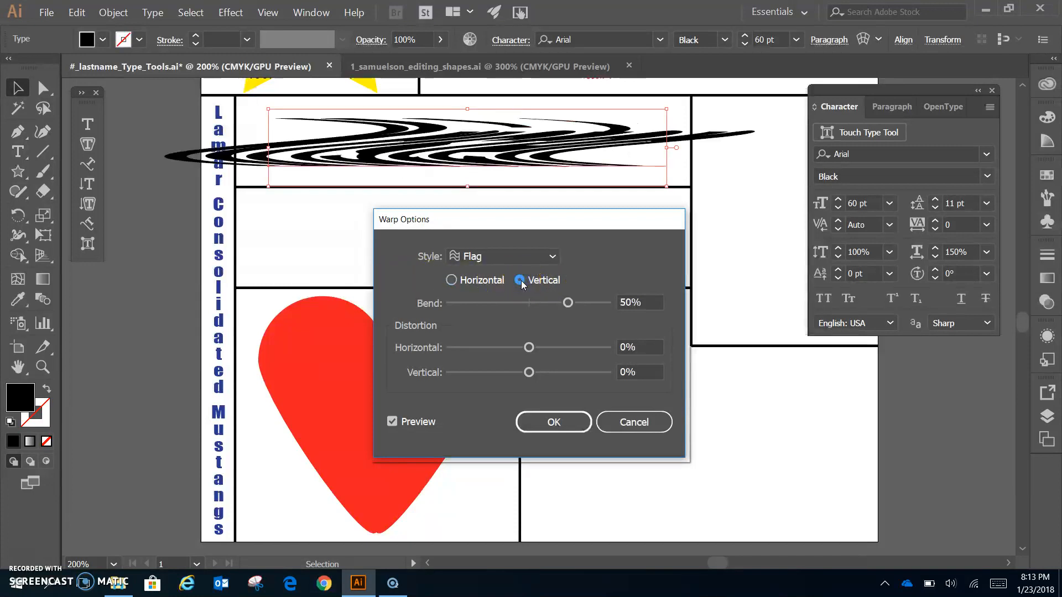
left_click(452, 281)
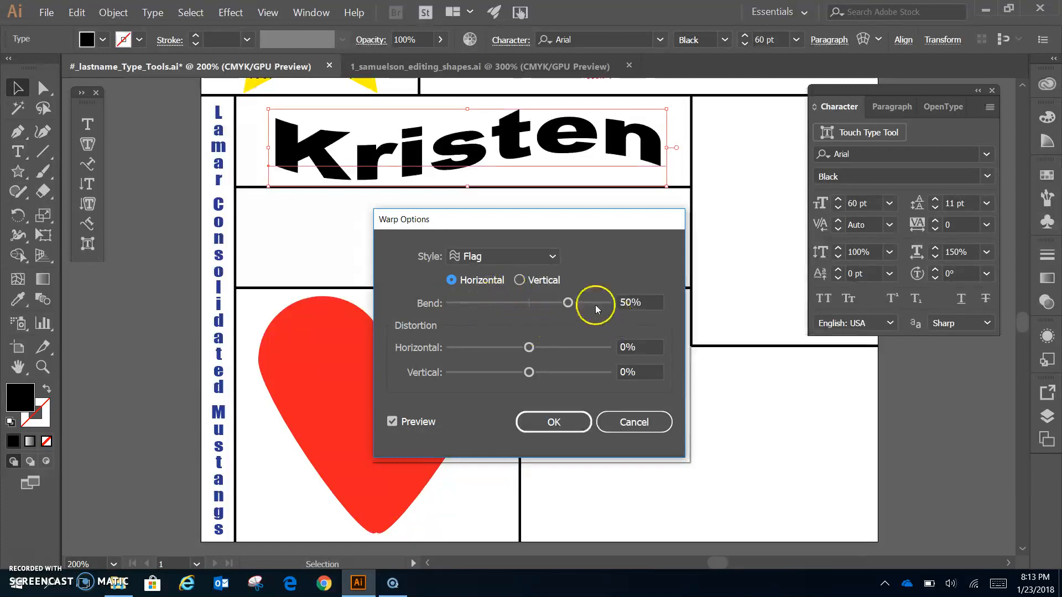
- Try negative and positive bends for the Flag warp and settle on a bend of 65%
left_click_drag(568, 303, 478, 307)
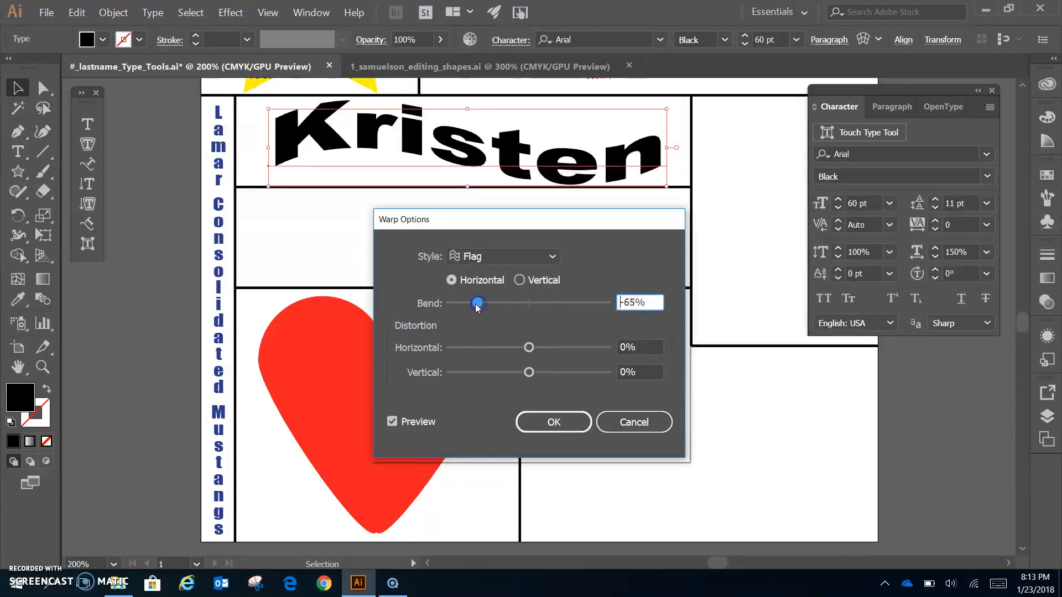
left_click_drag(551, 308, 554, 308)
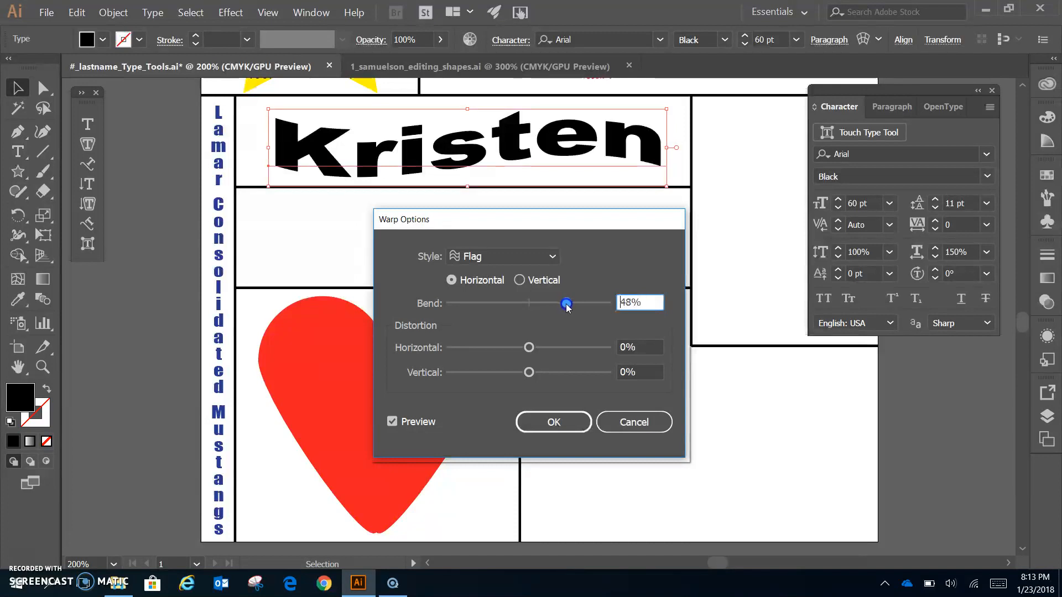
left_click_drag(577, 304, 590, 308)
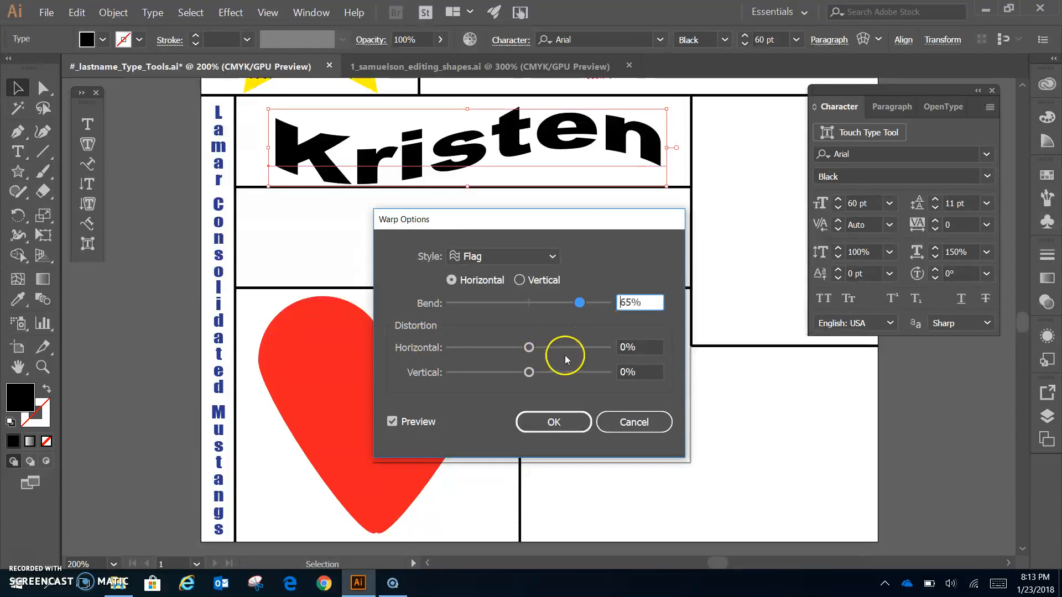
- Set the Flag warp's horizontal distortion to -55% and vertical distortion to 0%, and apply the warp to the text
left_click(528, 350)
left_click_drag(501, 350, 571, 350)
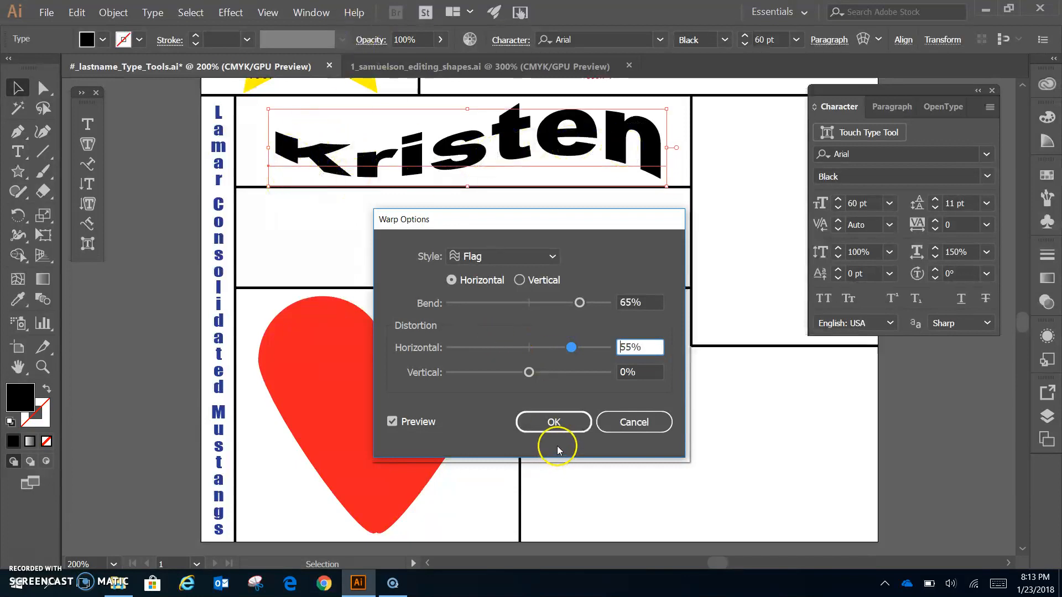
left_click_drag(499, 353, 497, 354)
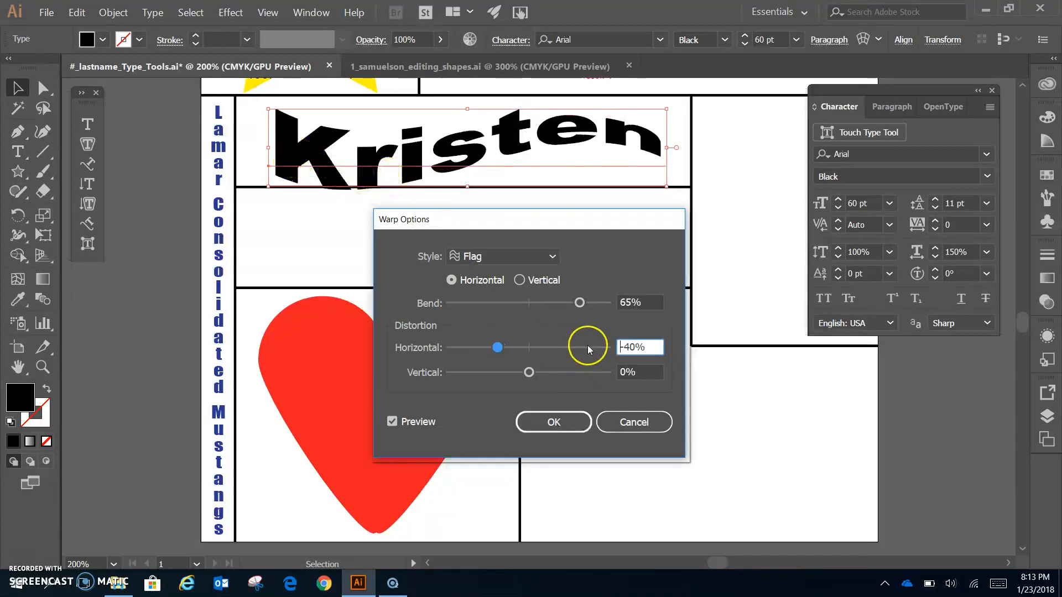
left_click_drag(498, 349, 569, 376)
left_click_drag(502, 372, 500, 375)
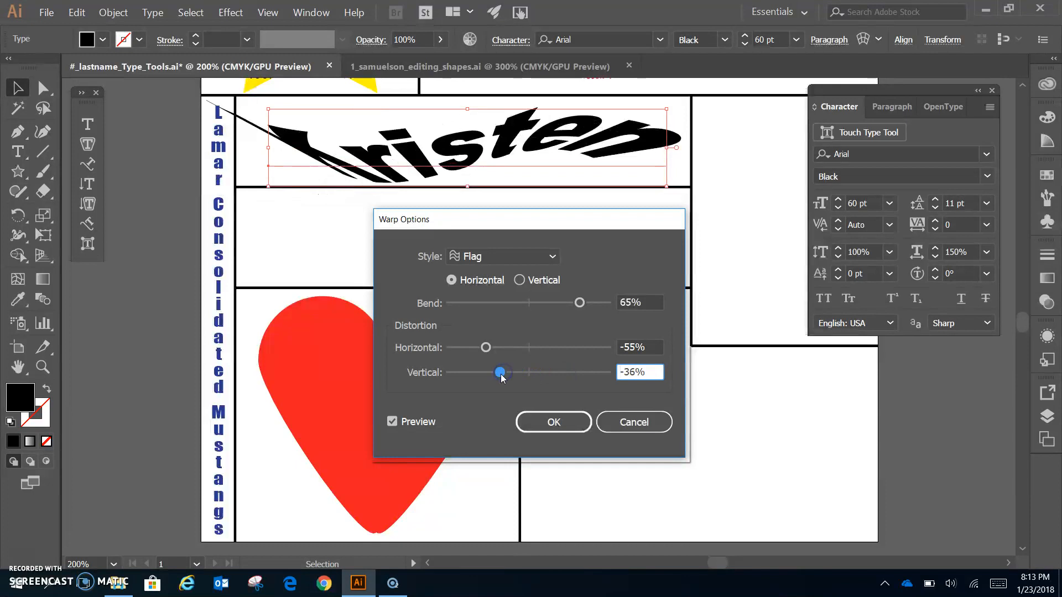
left_click(530, 371)
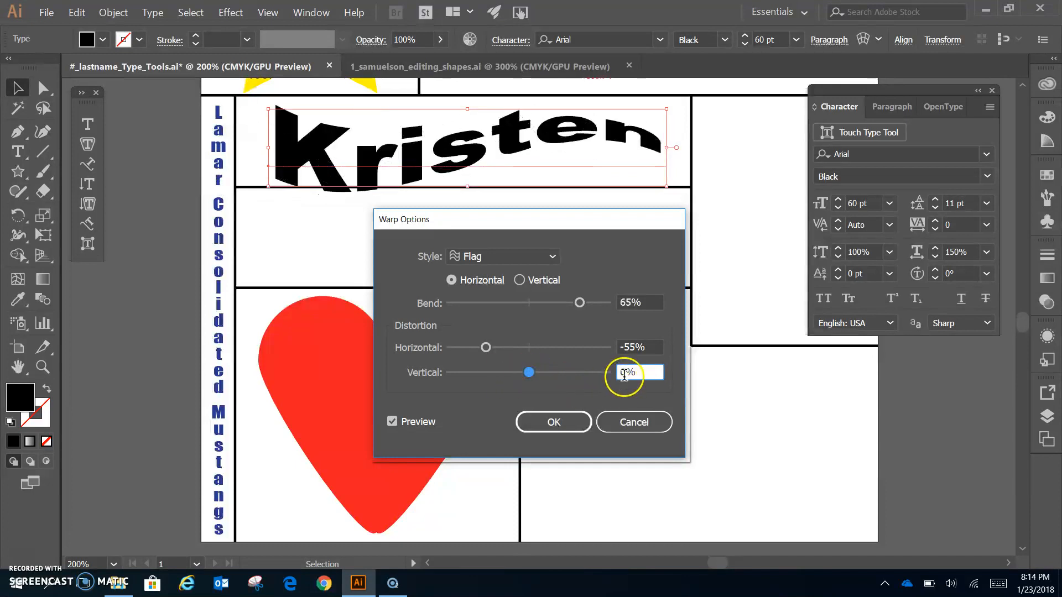
left_click(553, 422)
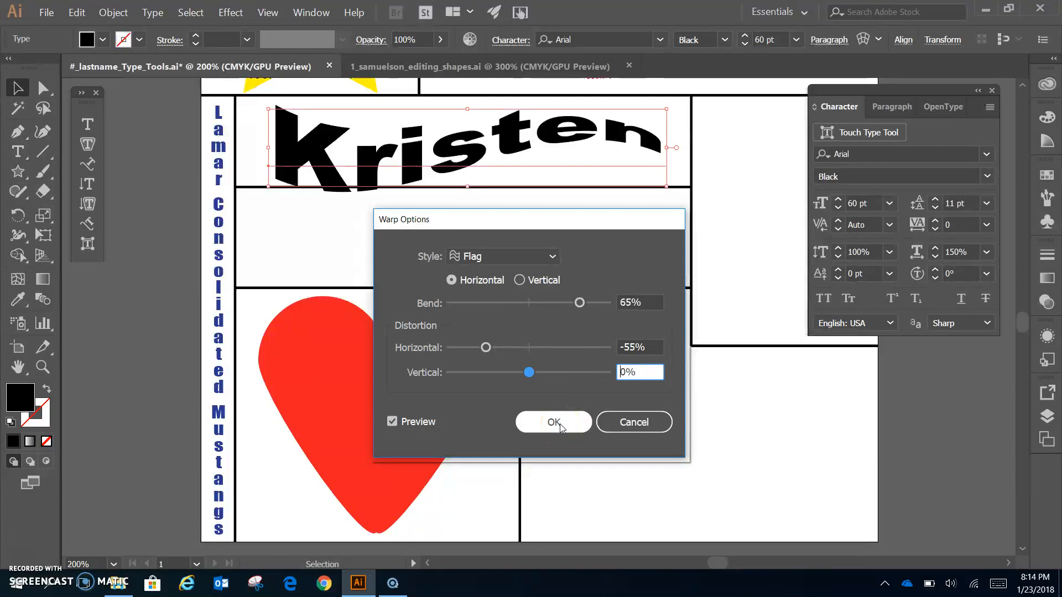
left_click(560, 425)
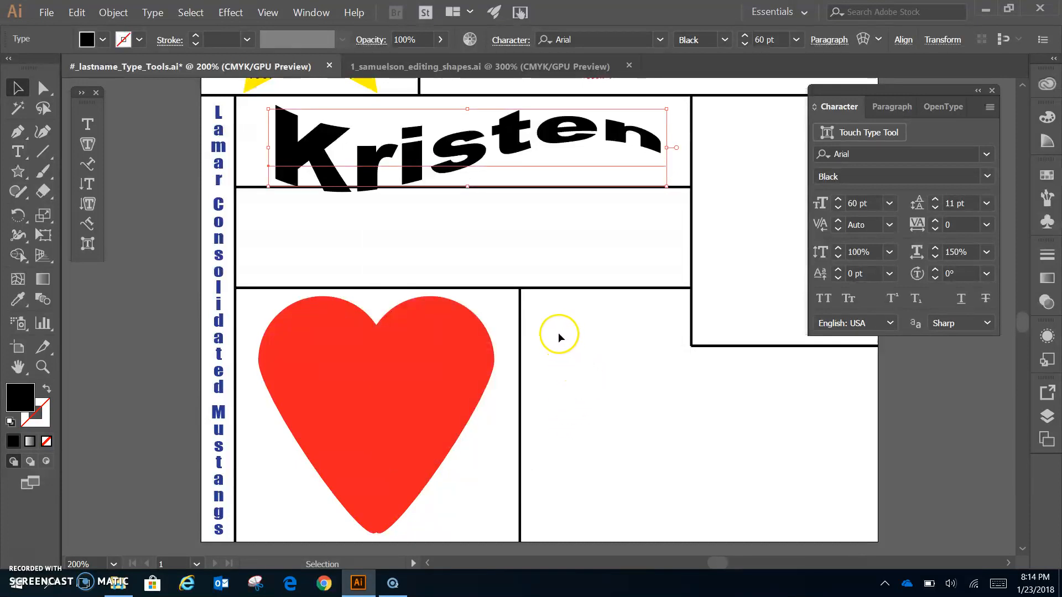
- Add horizontal point type reading "beach" in the wide cell below the warped name
left_click(362, 243)
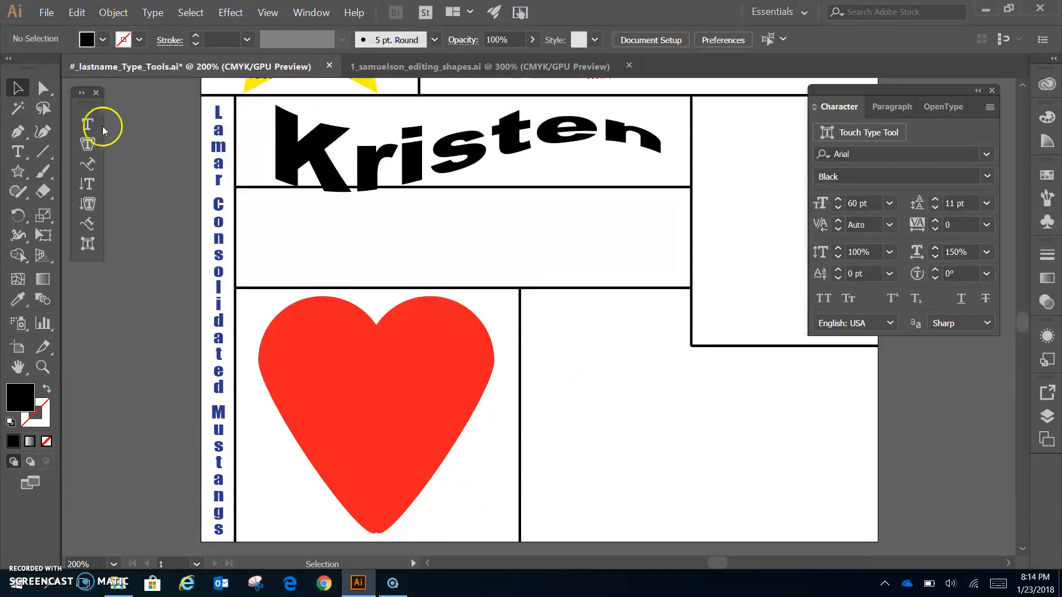
left_click(87, 125)
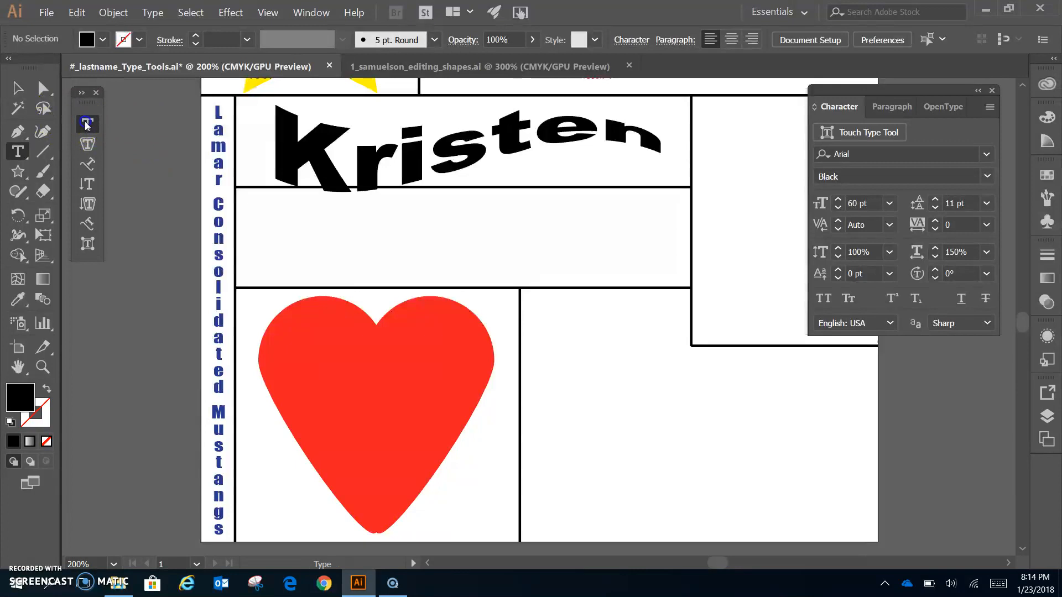
left_click(281, 268)
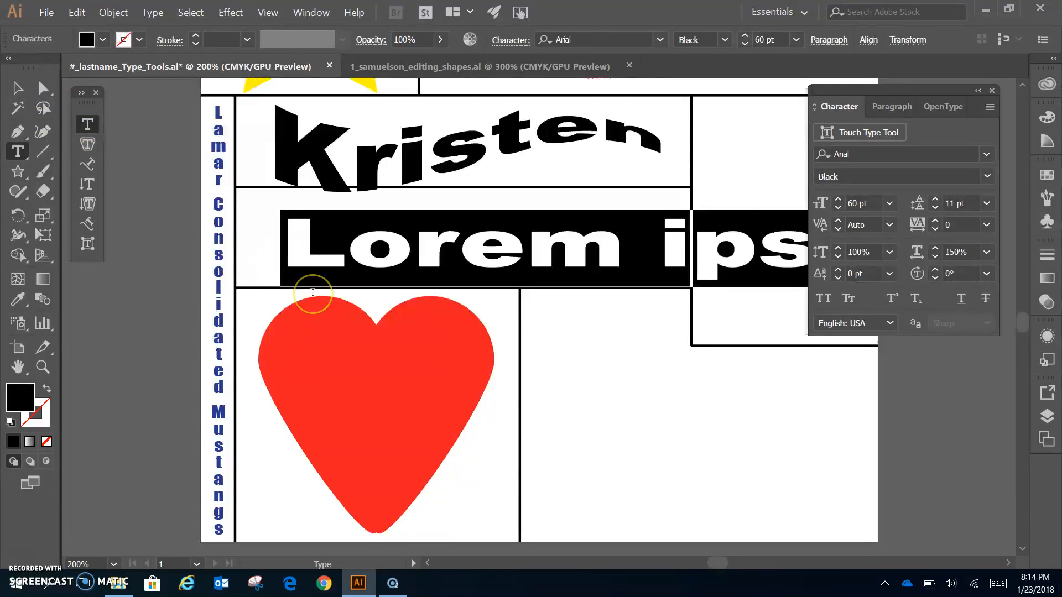
type("beach")
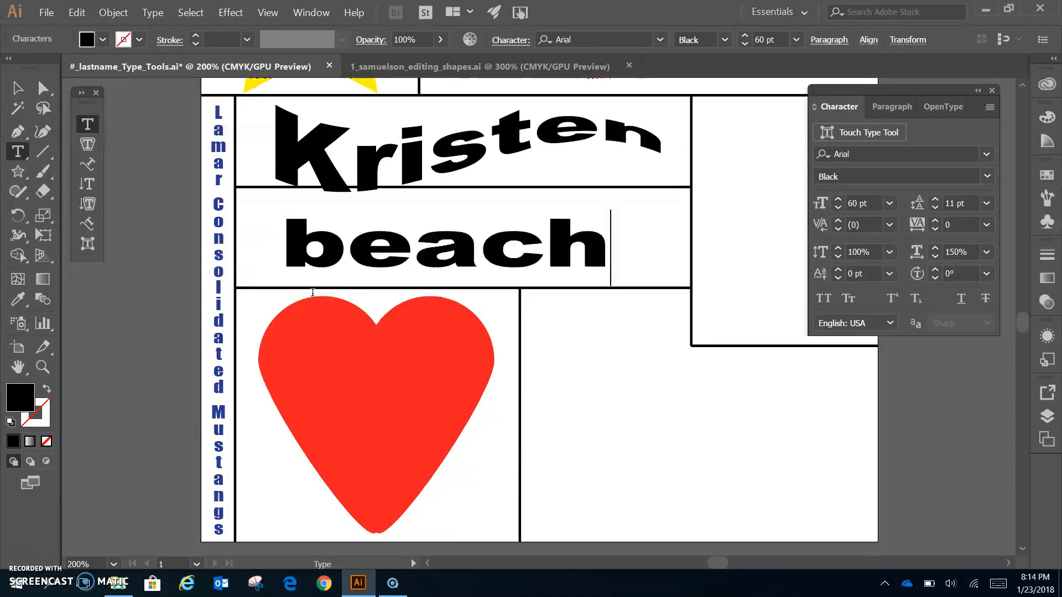
- Change the font of the word "beach" to Blackoak Std
double_click(379, 249)
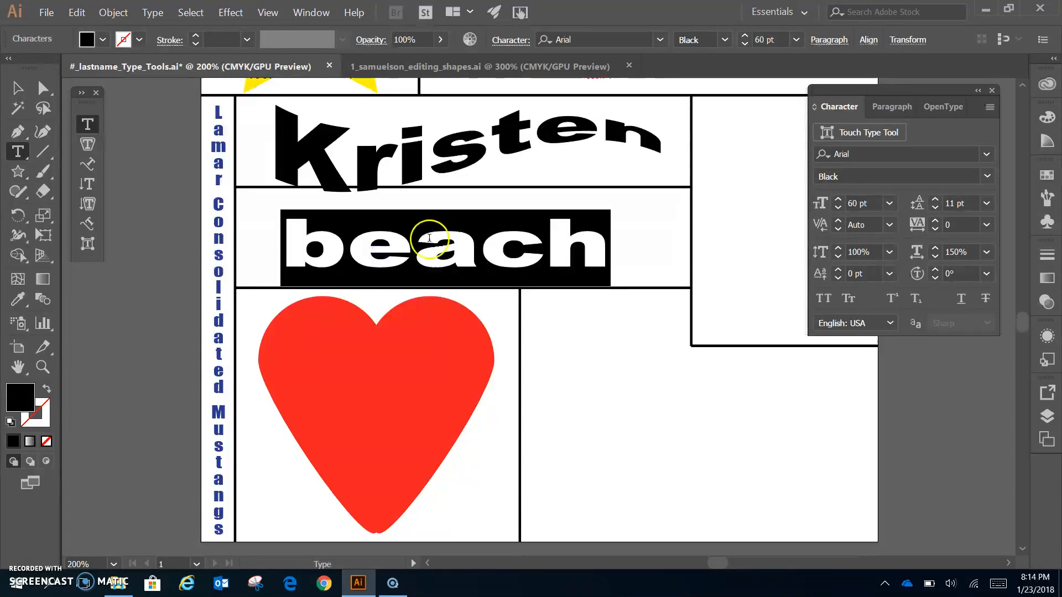
left_click(857, 155)
type("bla")
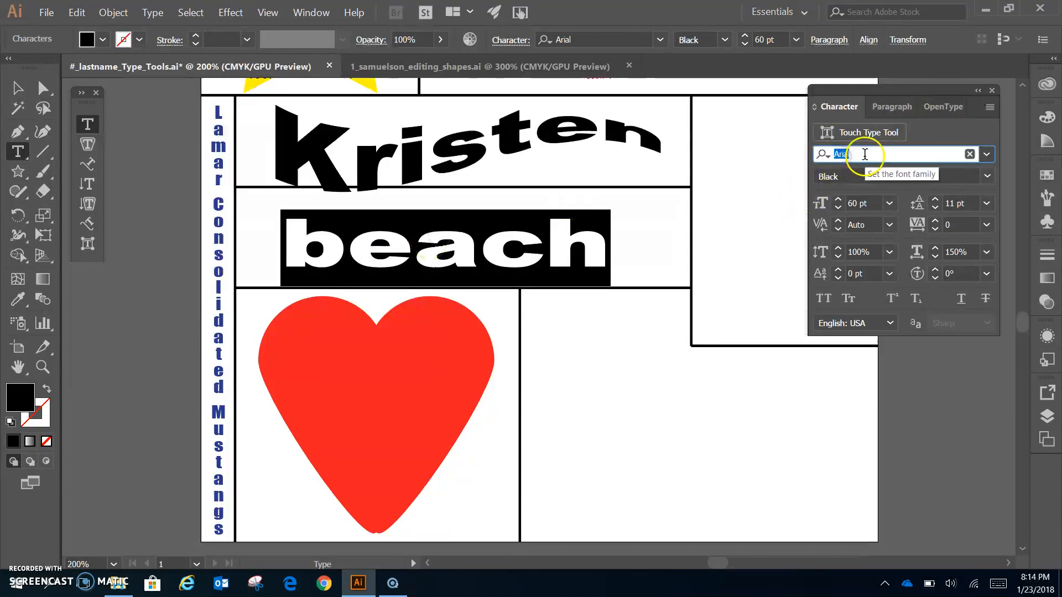
type("ck")
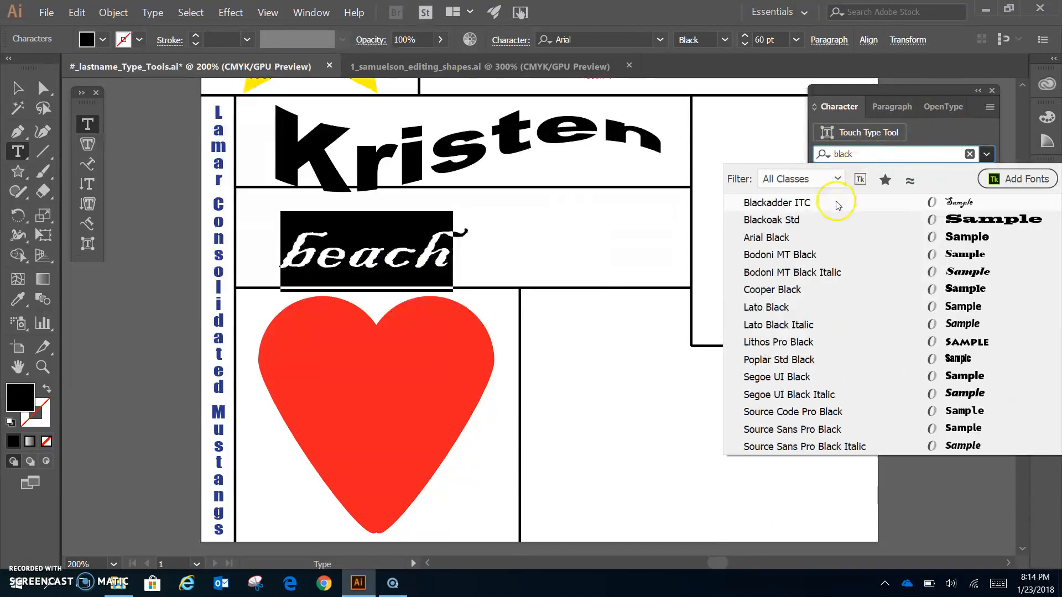
left_click(815, 220)
left_click(506, 247)
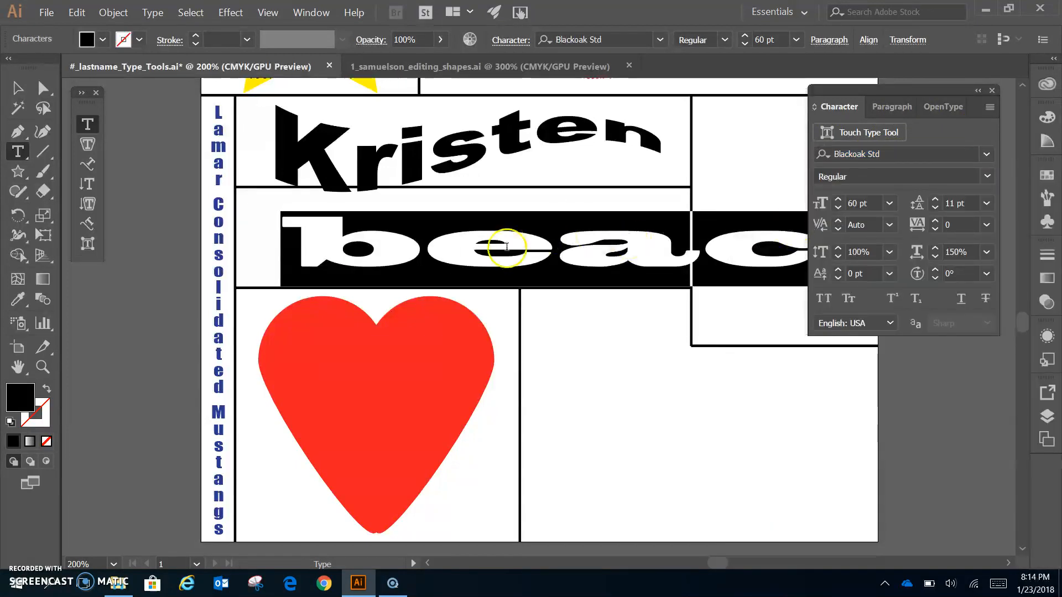
- Set the horizontal scale of the "beach" text to 100%
left_click(949, 252)
type("1")
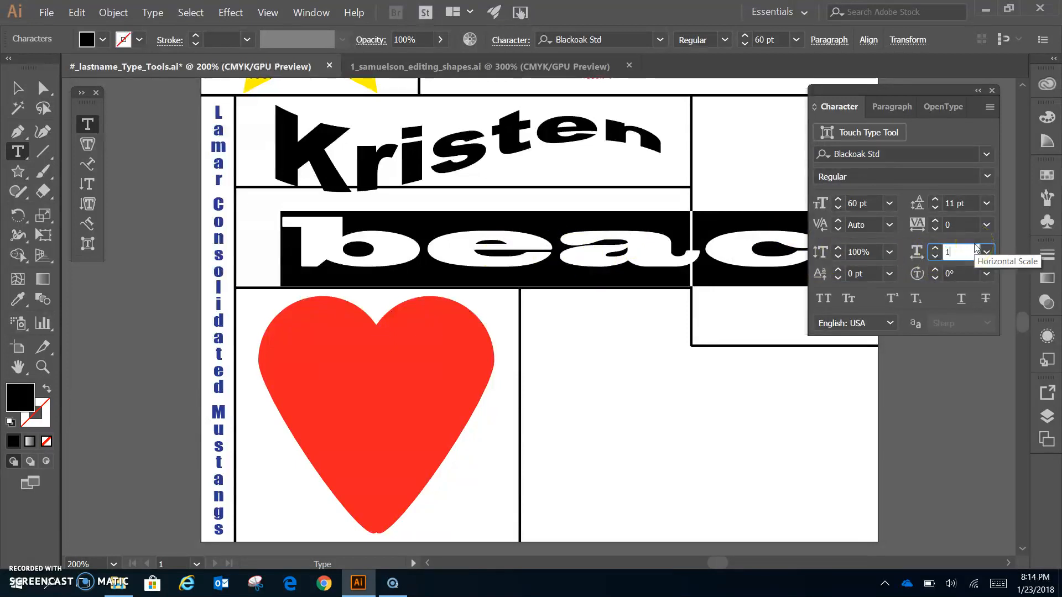
key("Return")
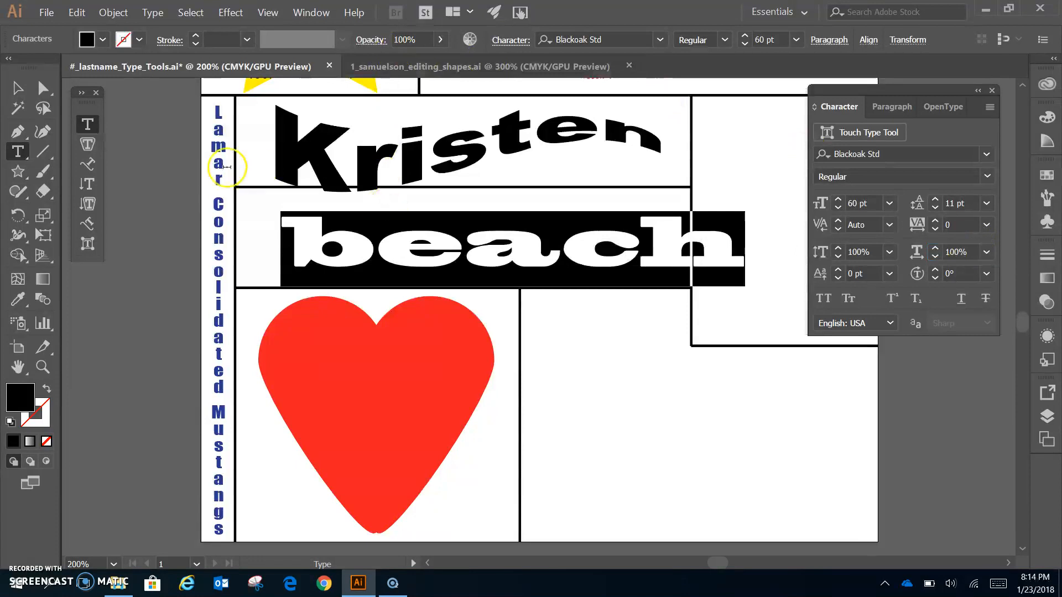
- Move the "beach" text to the starting edge of its cell and set its font size to 55 pt
left_click(17, 89)
left_click(512, 247)
mouse_move(513, 247)
left_mouse_down()
mouse_move(474, 243)
mouse_move(496, 243)
left_mouse_up()
double_click(847, 204)
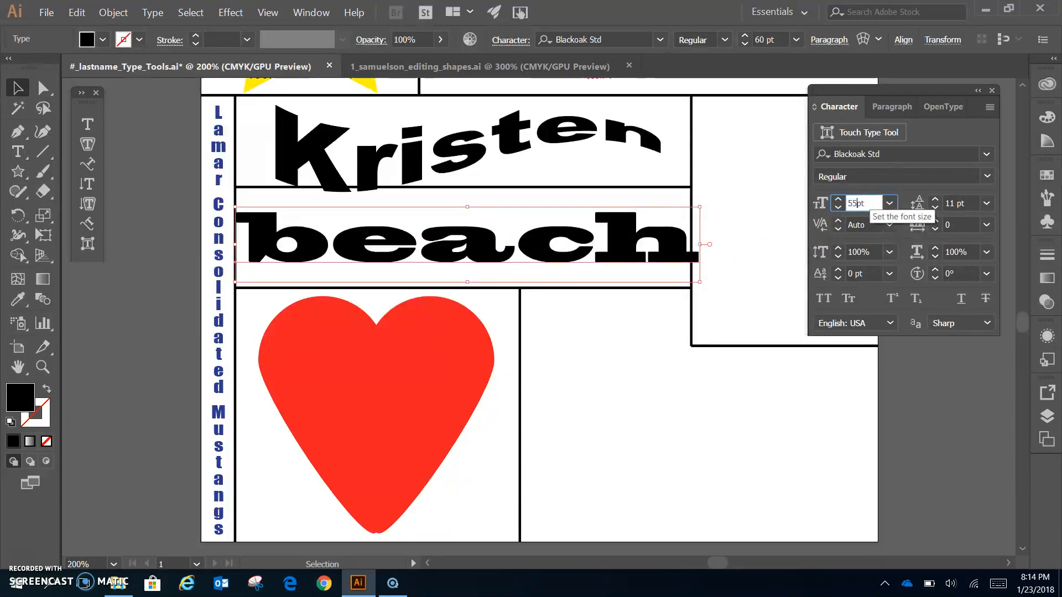
key("Return")
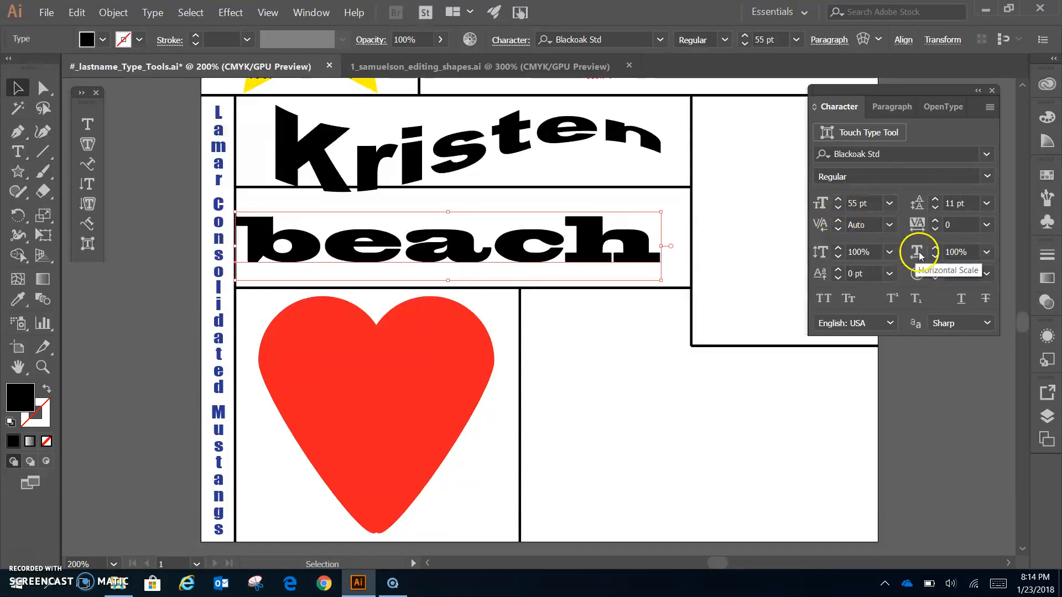
- Stretch the "beach" text to a vertical scale of 150% and reposition it inside its cell
left_click(852, 249)
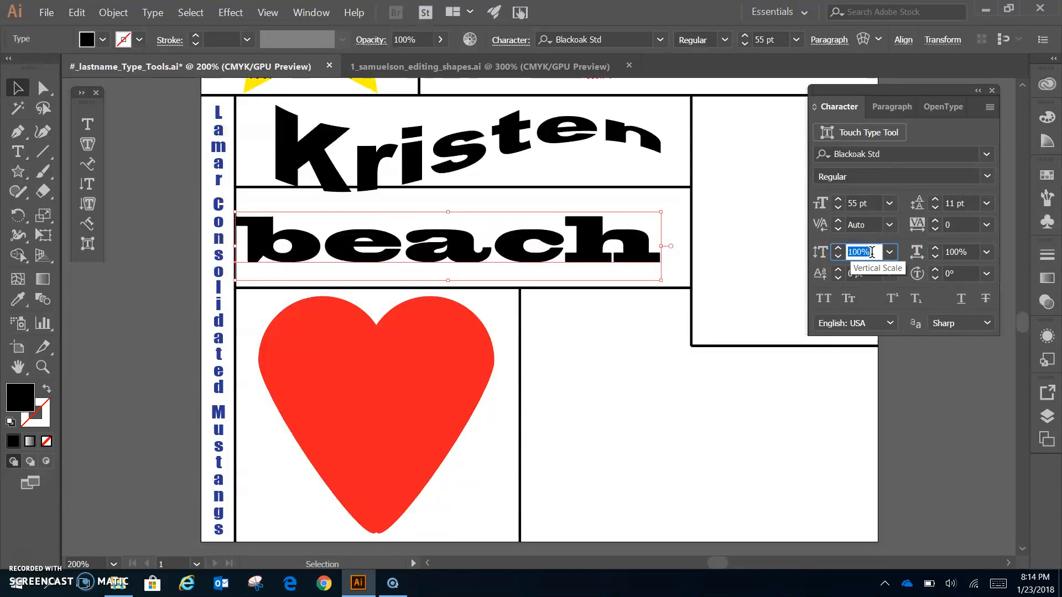
key("Return")
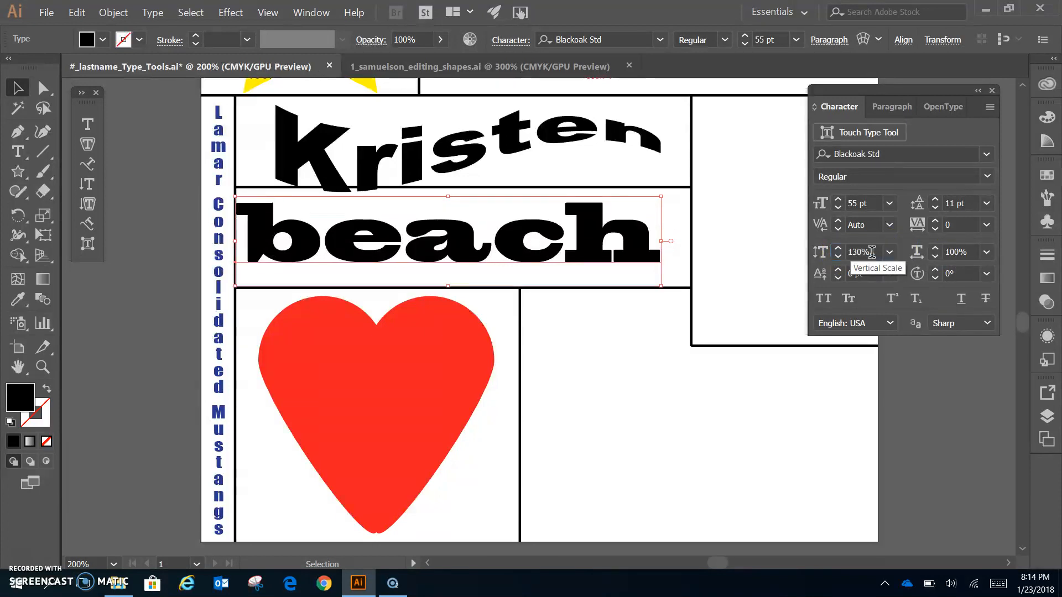
left_click(861, 253)
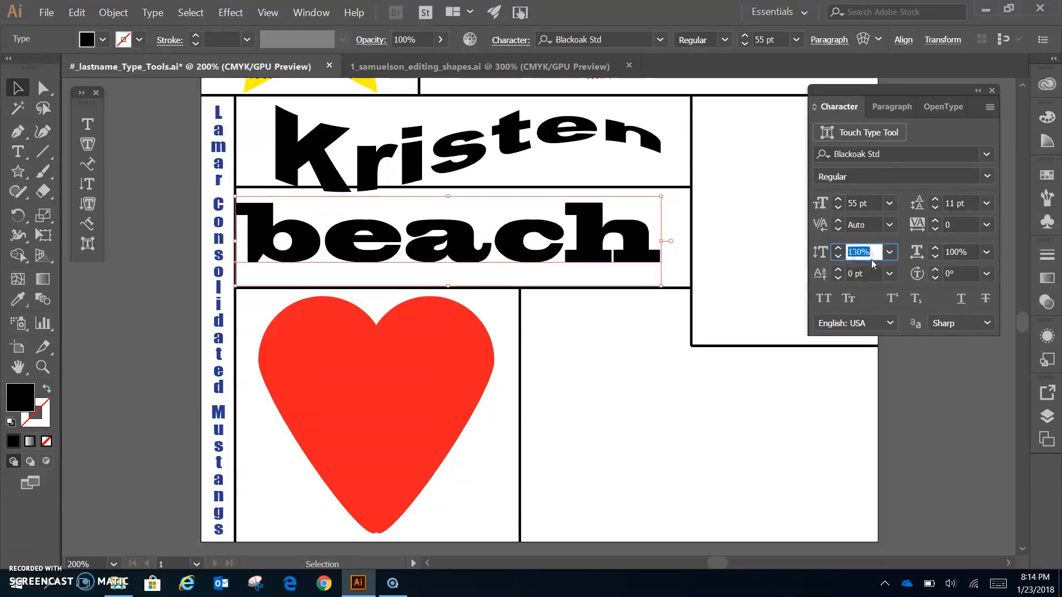
type("1")
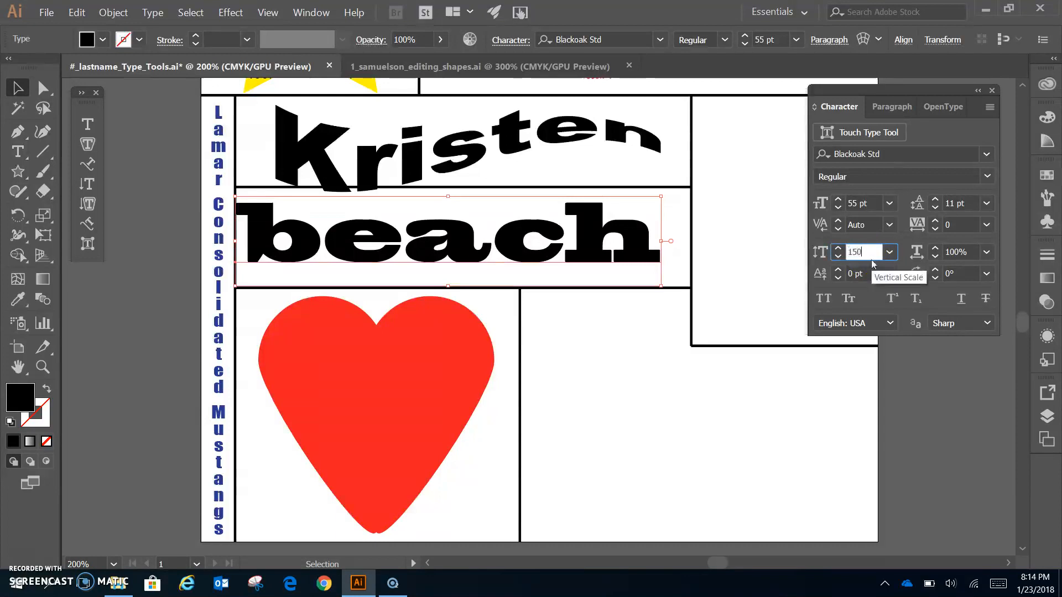
key("Return")
mouse_move(587, 231)
left_mouse_down()
mouse_move(603, 239)
mouse_move(594, 244)
left_mouse_up()
- Place beach_sunset.jpg as a linked image over the word "beach", sized to nearly the width of its cell
left_click(1051, 416)
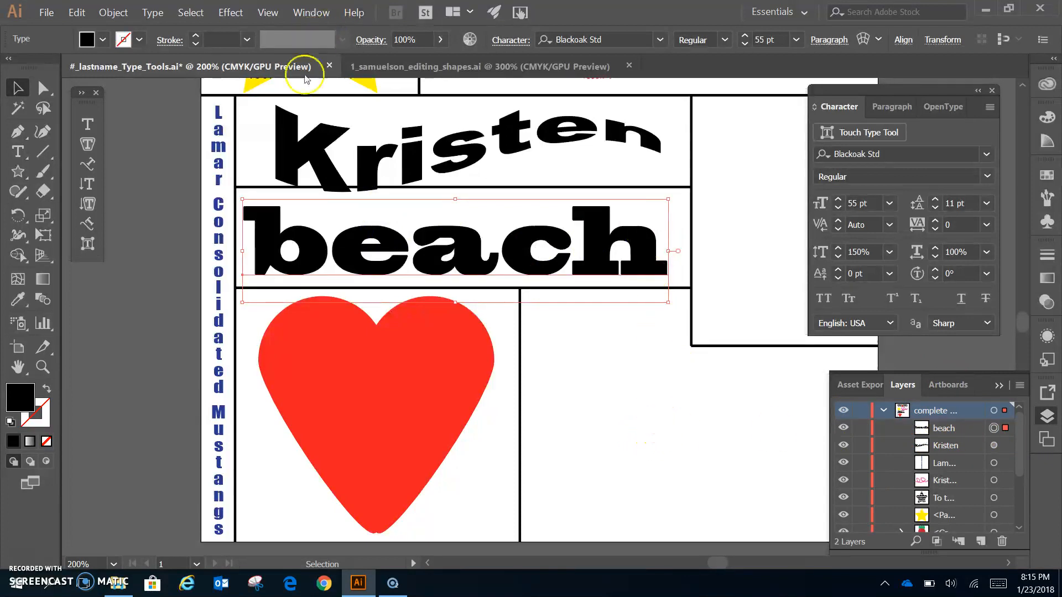
left_click(181, 303)
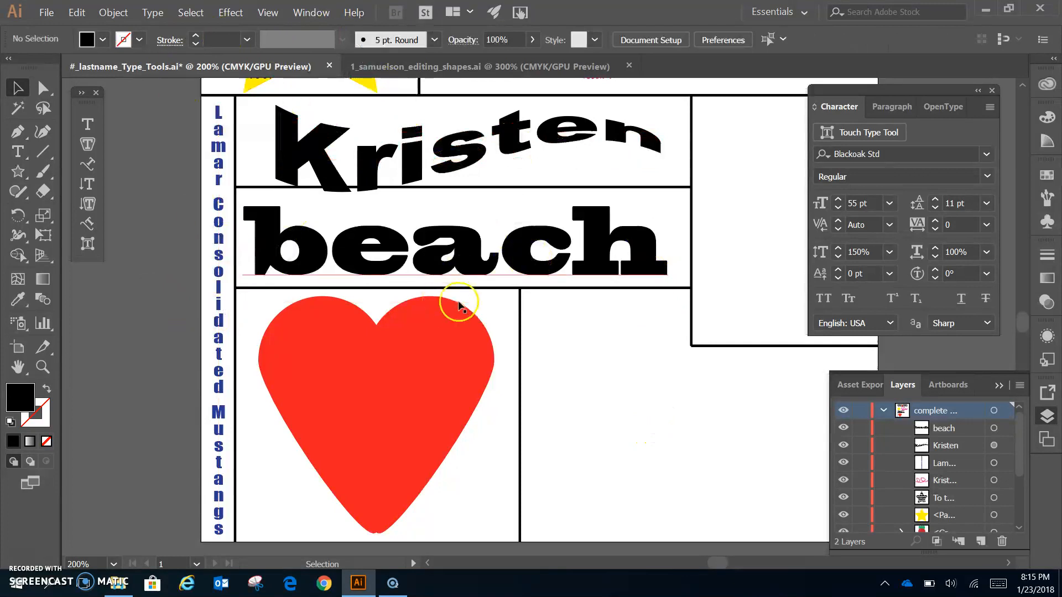
left_click(47, 13)
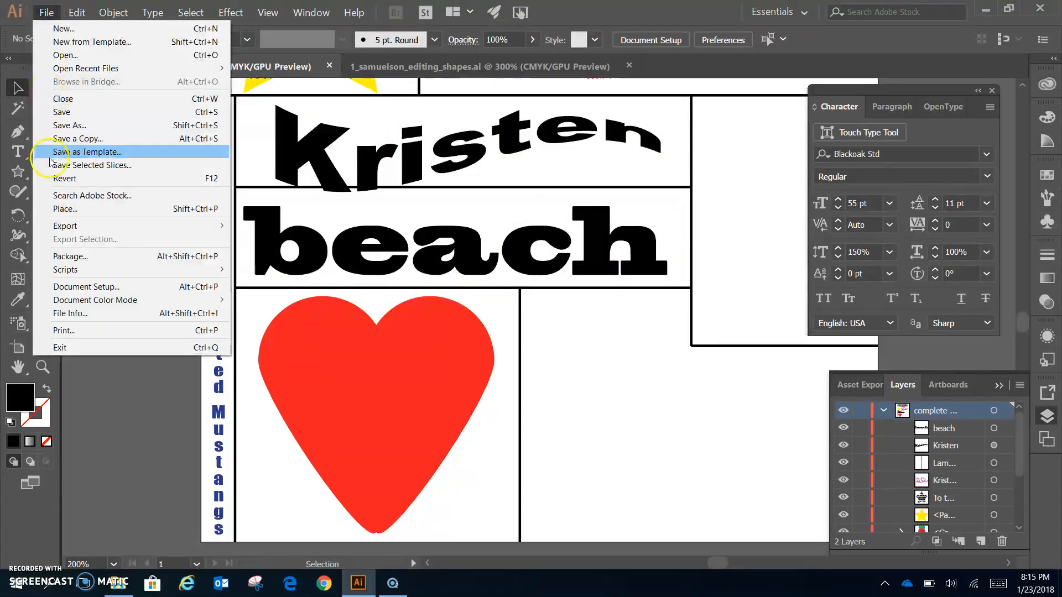
left_click(75, 210)
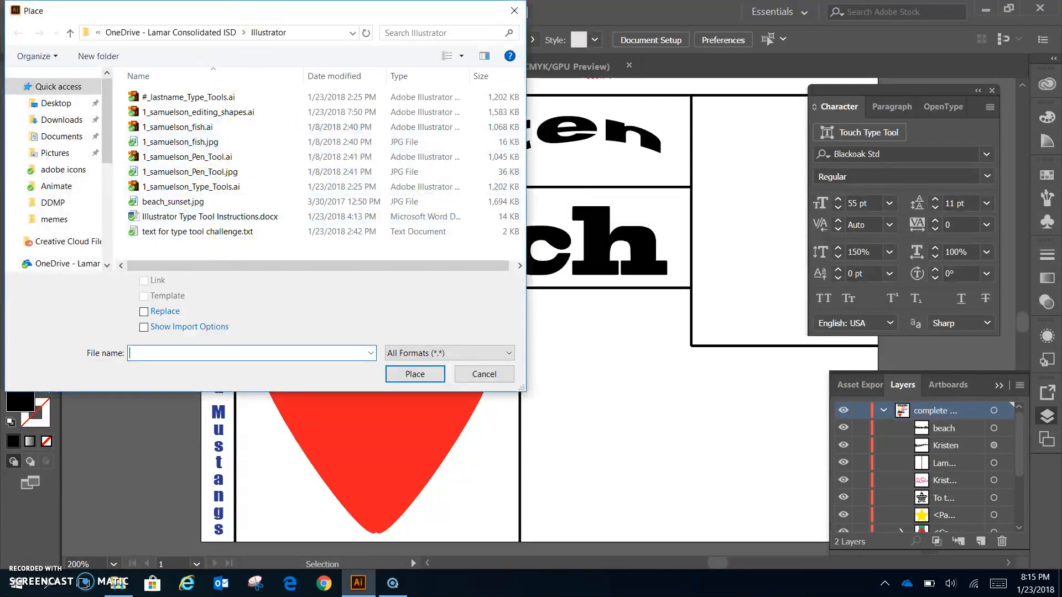
left_click(210, 202)
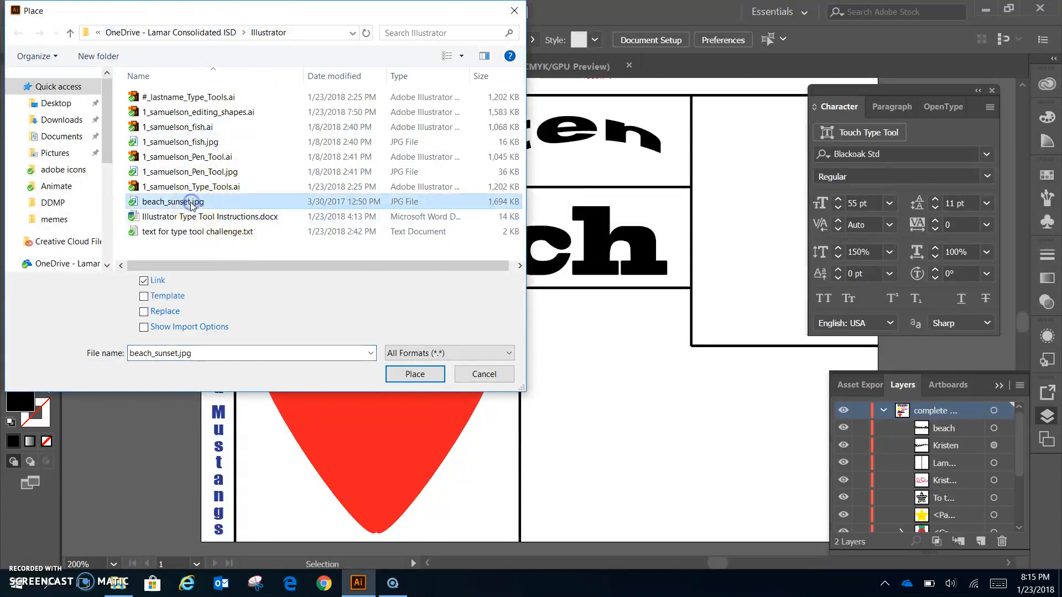
left_click(414, 374)
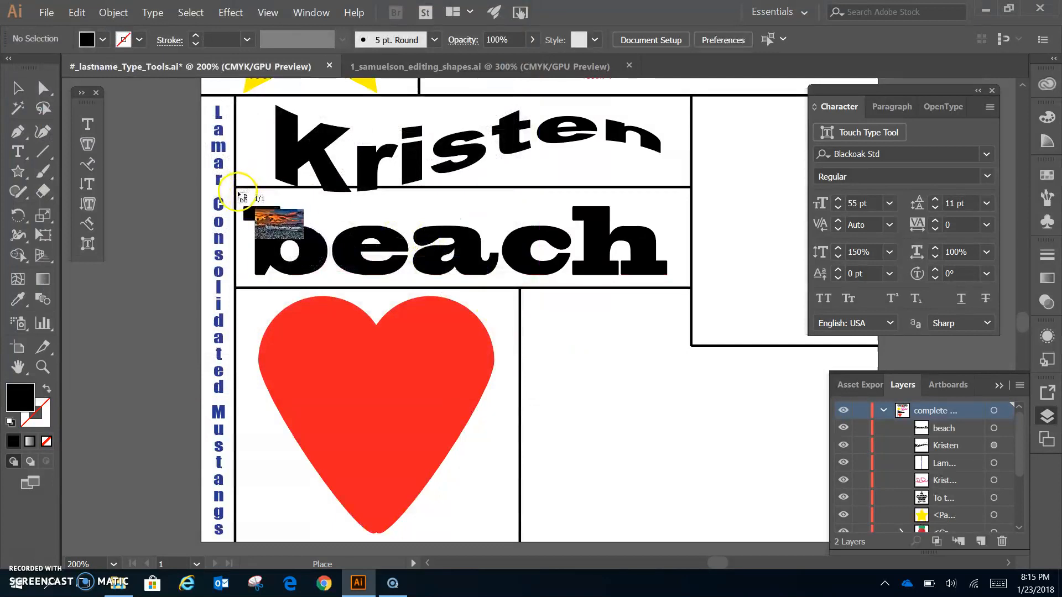
left_click_drag(238, 192, 713, 438)
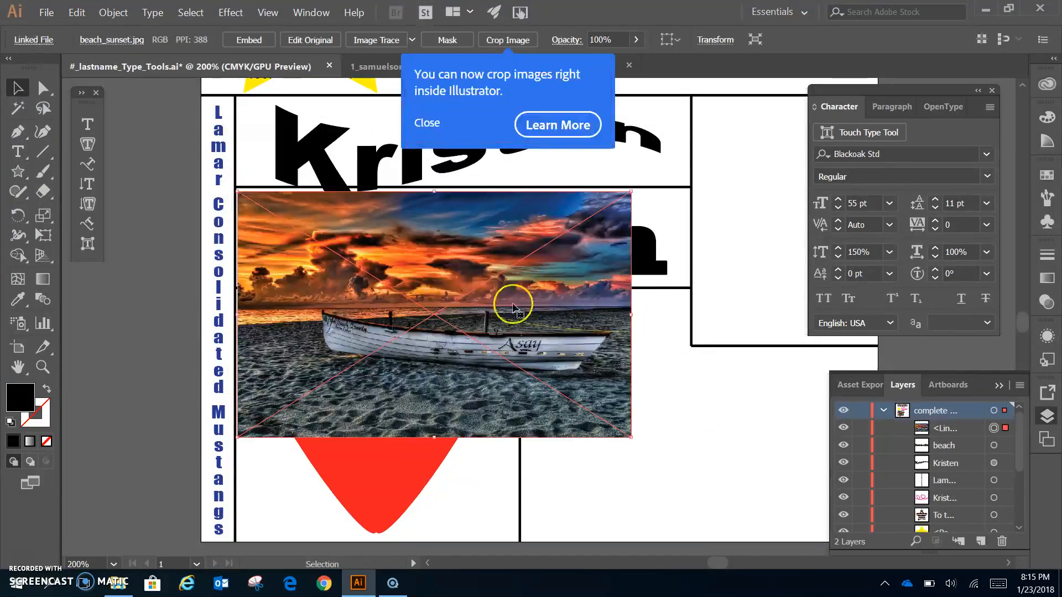
left_click(426, 123)
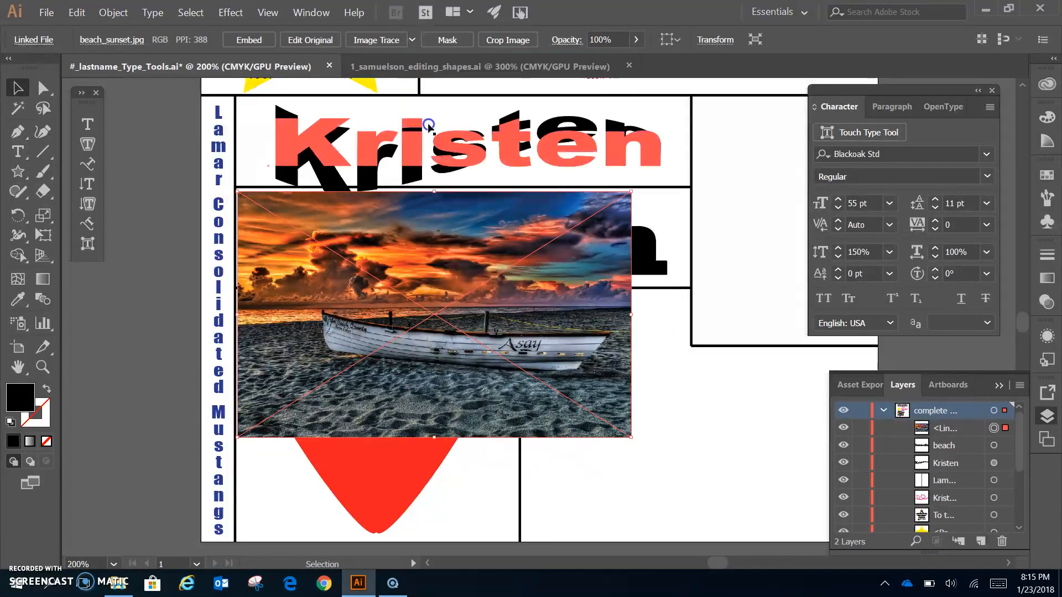
- Enlarge and position the sunset image to cover the whole word "beach", and stack it directly beneath the text
left_click_drag(530, 305, 538, 280)
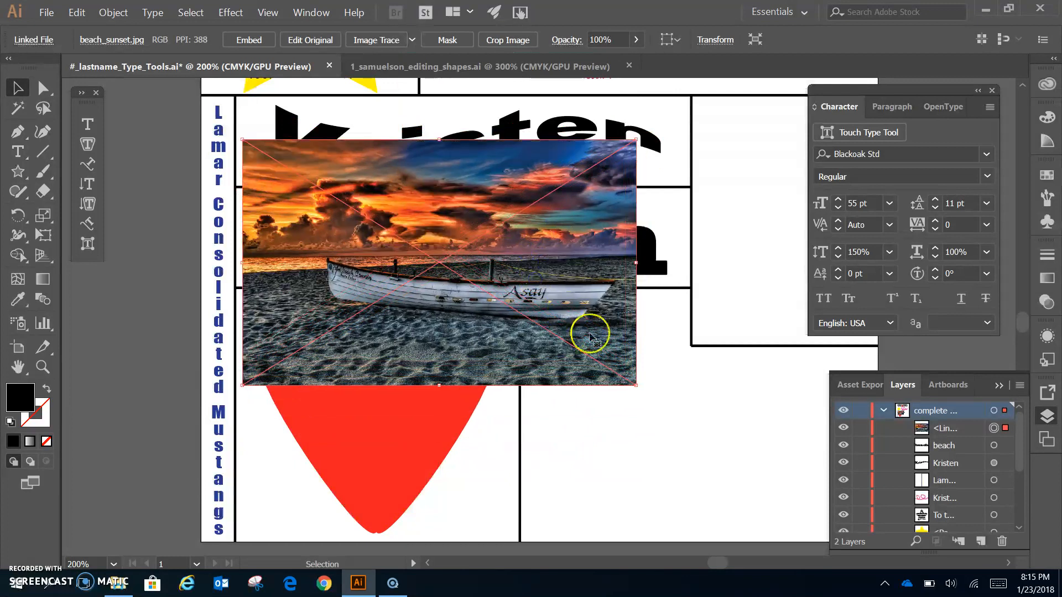
left_click_drag(637, 385, 606, 377)
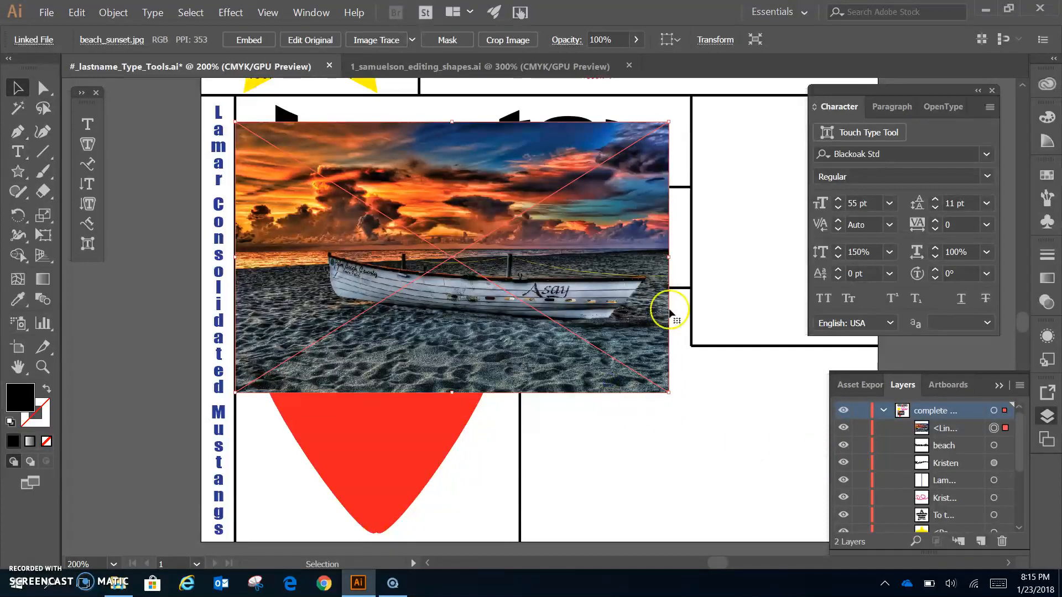
left_click_drag(970, 434, 969, 452)
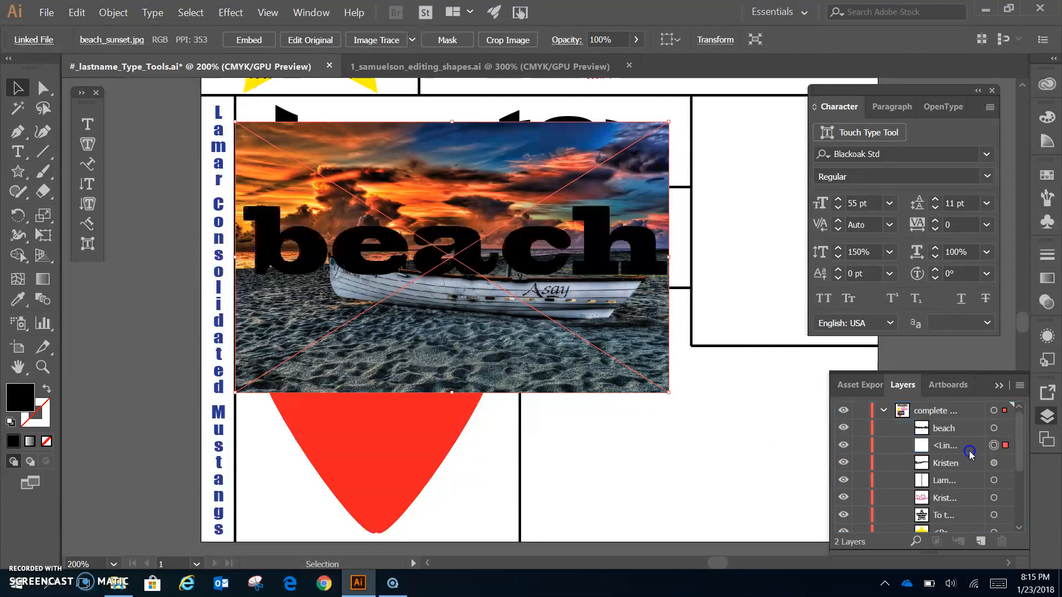
left_click_drag(492, 355, 494, 344)
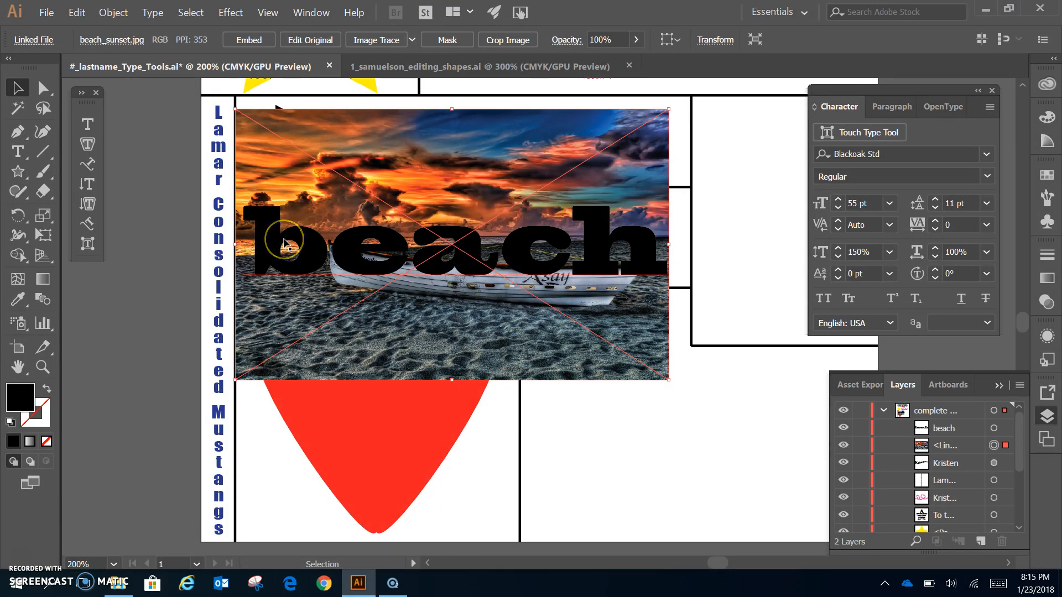
- Select the "beach" text together with the sunset image and make a clipping mask from them
left_click(331, 244)
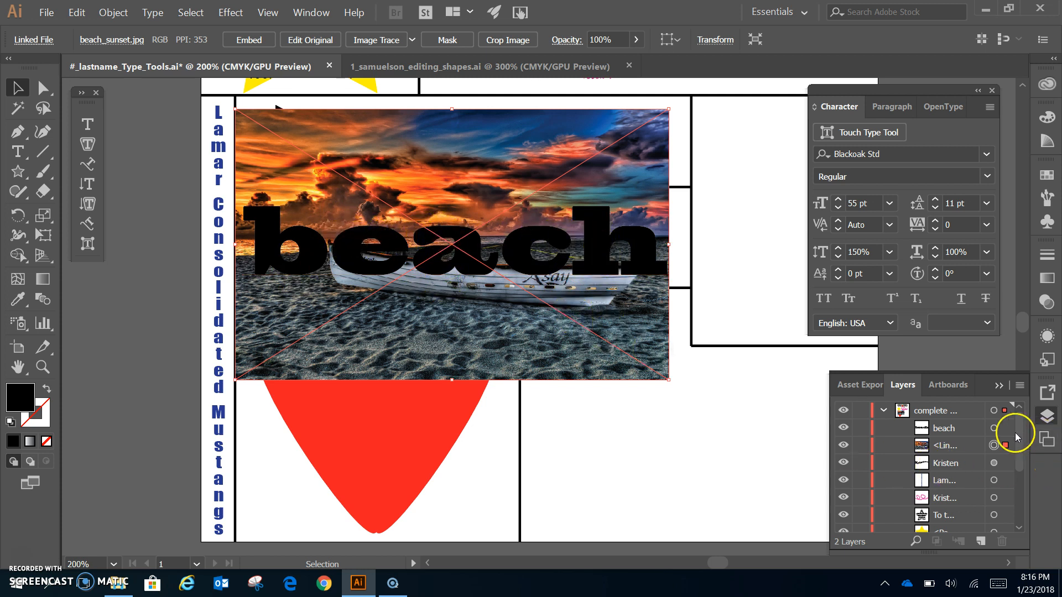
left_click(993, 428, "shift")
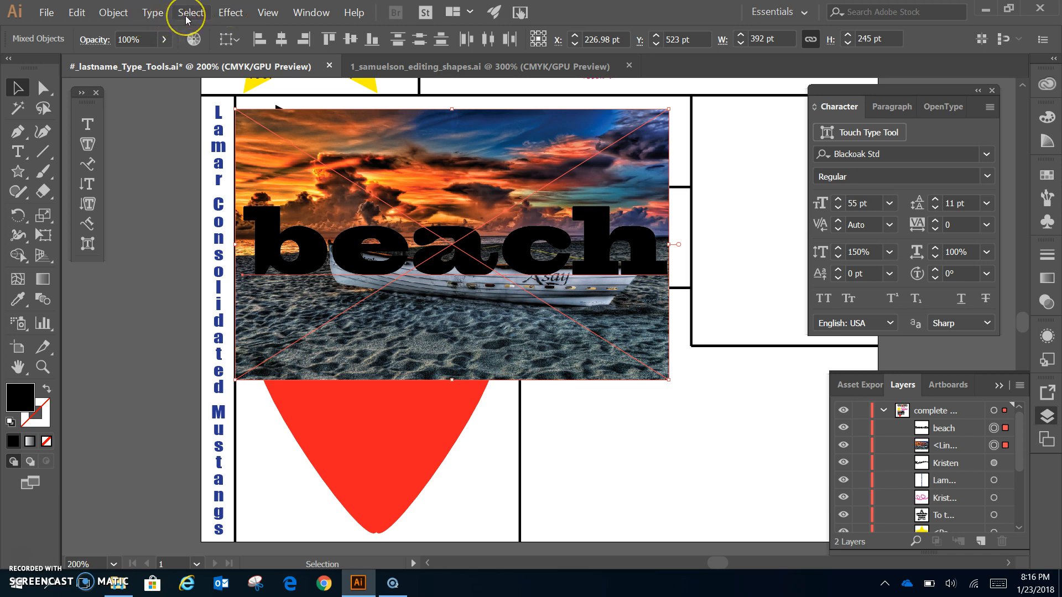
left_click(114, 12)
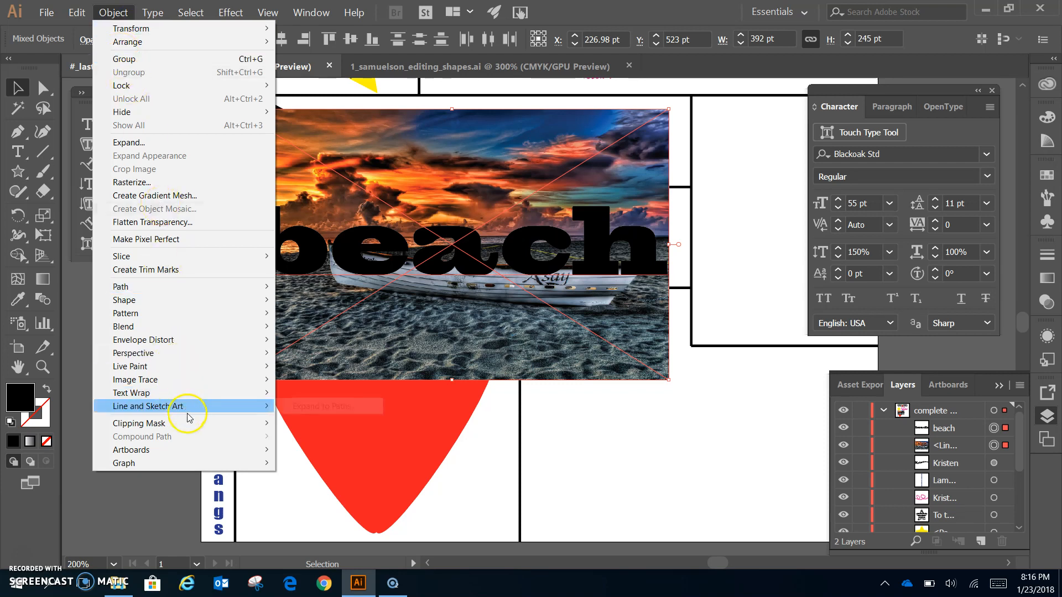
mouse_move(190, 423)
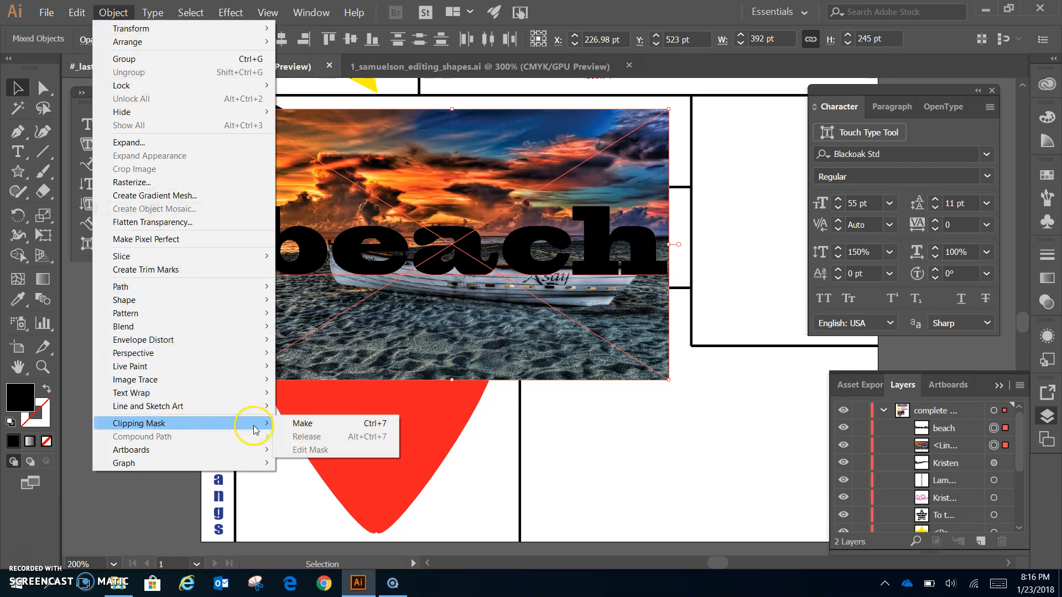
left_click(344, 424)
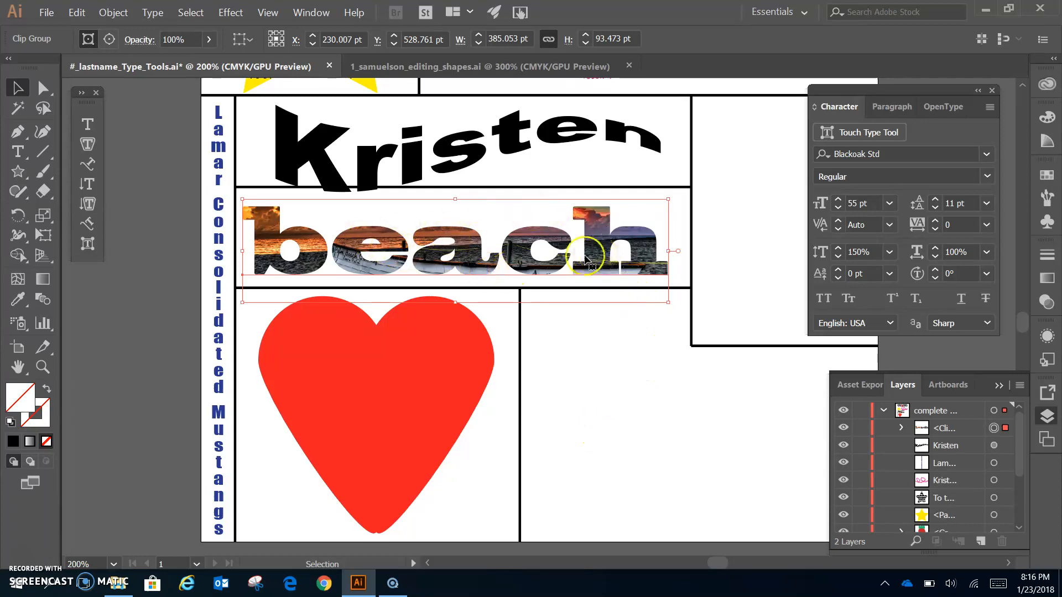
double_click(360, 260)
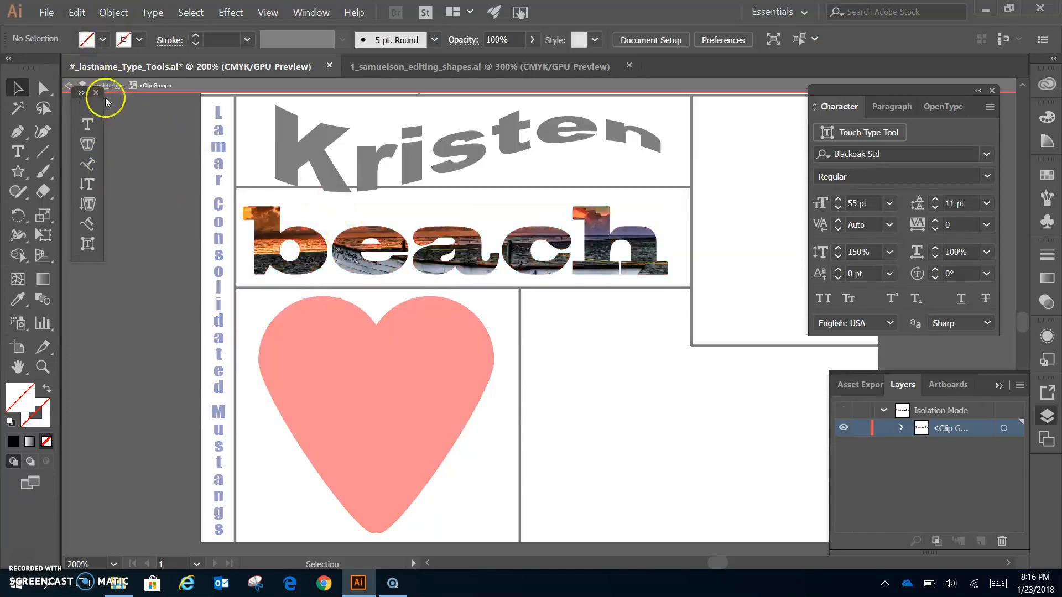
left_click(69, 86)
left_click(69, 87)
- Look up the clipping mask Release command for the clipped "beach" group without applying it, and deselect the group
left_click(113, 13)
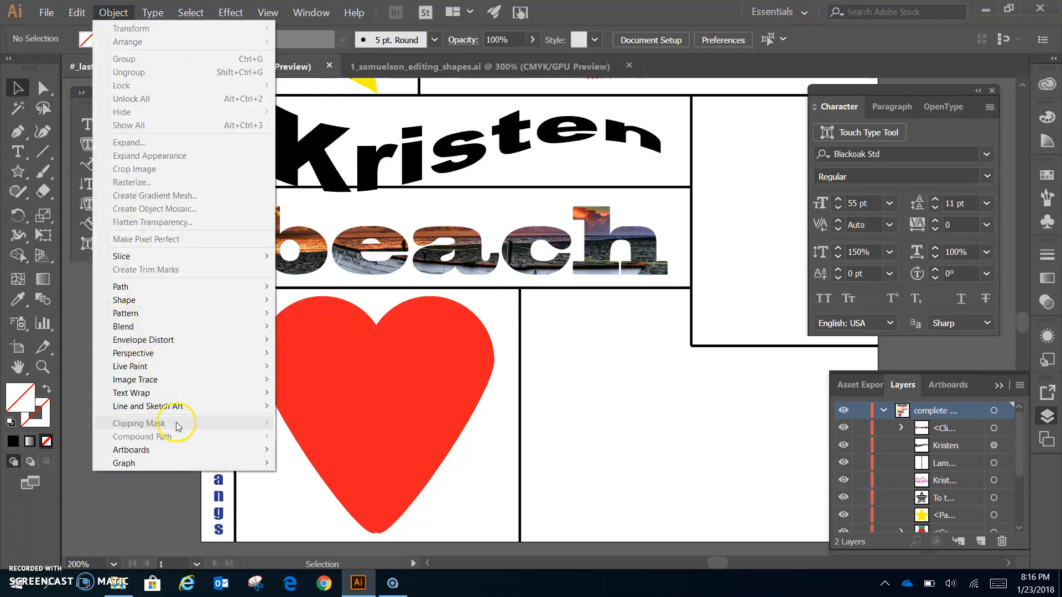
left_click(466, 243)
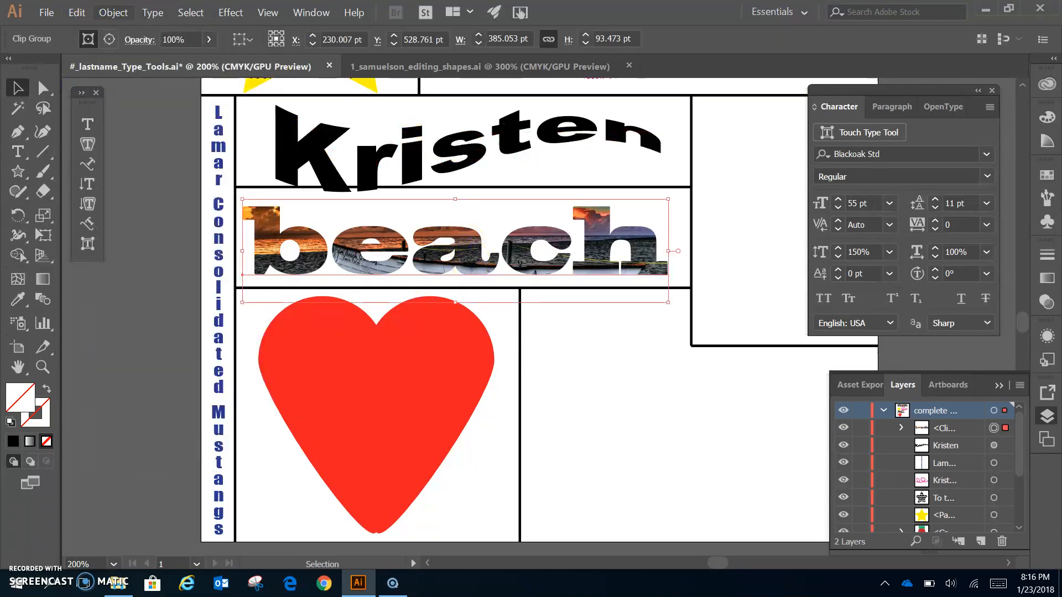
left_click(114, 12)
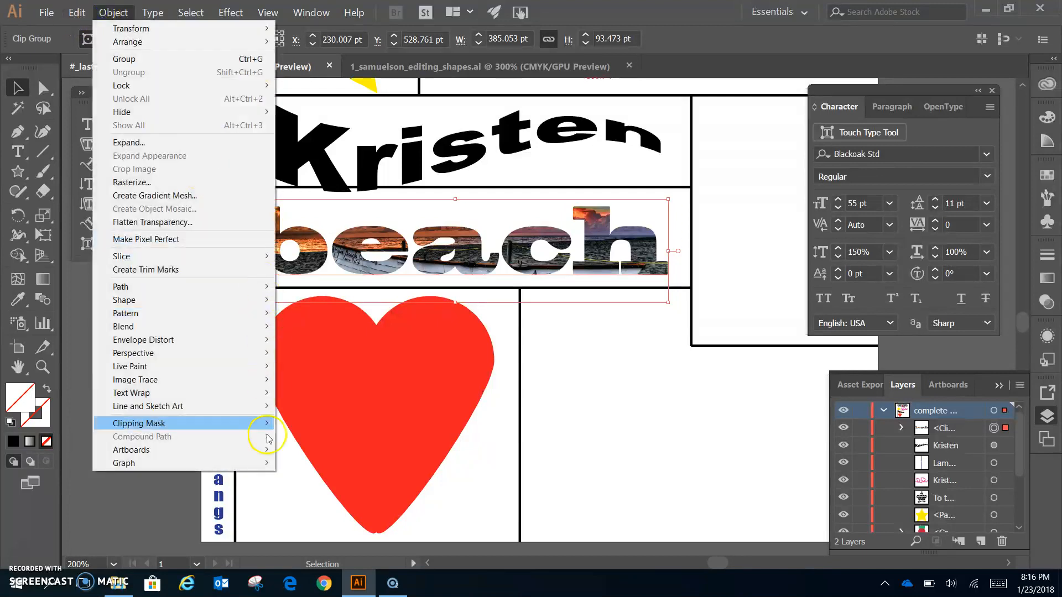
mouse_move(273, 423)
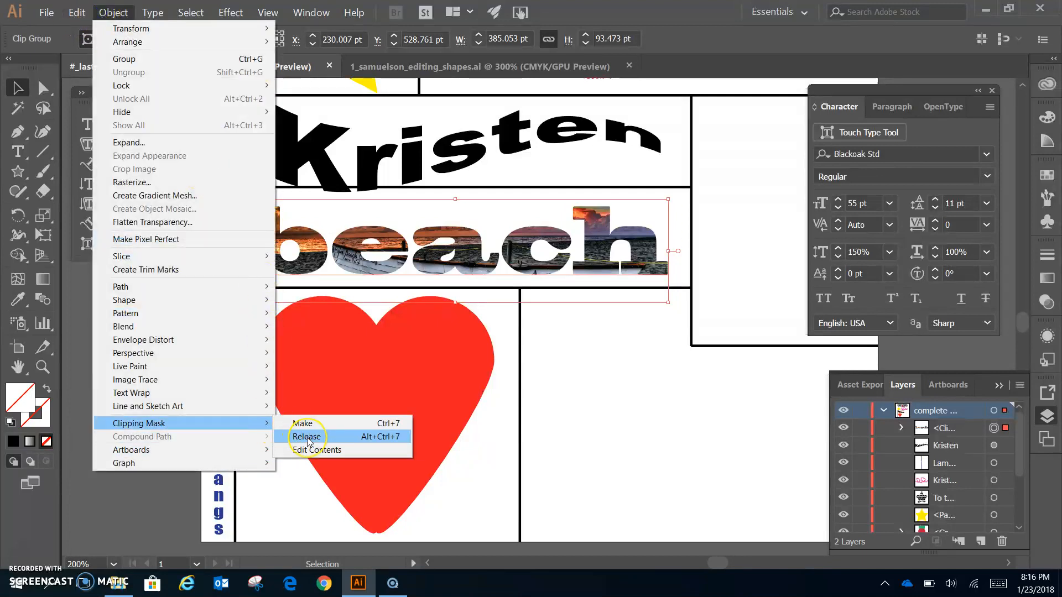
left_click(647, 453)
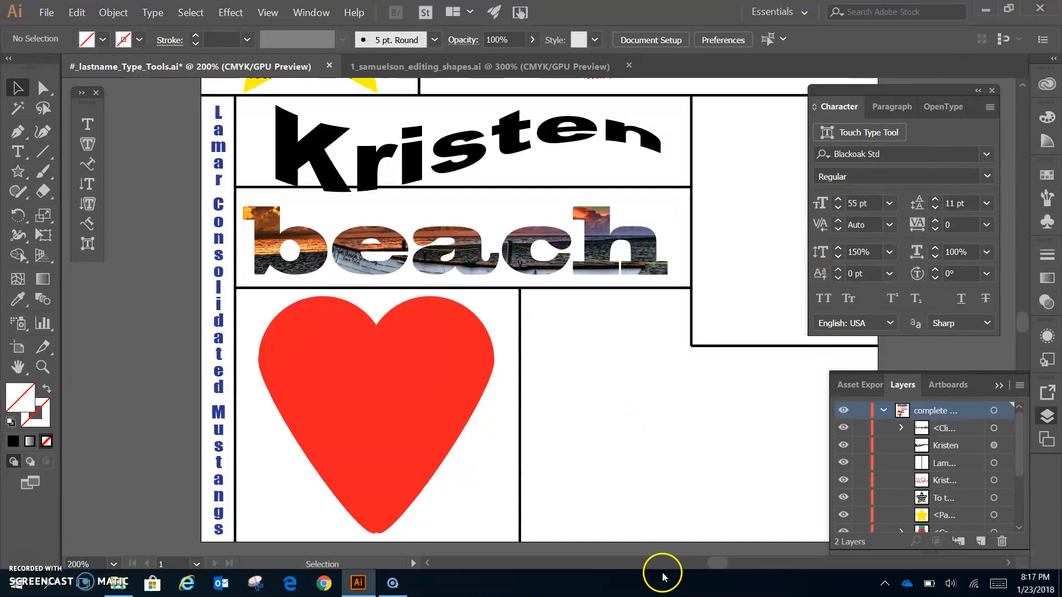
- Add the point text "LCHS" in the empty cell beside the red heart
left_click_drag(720, 564, 726, 565)
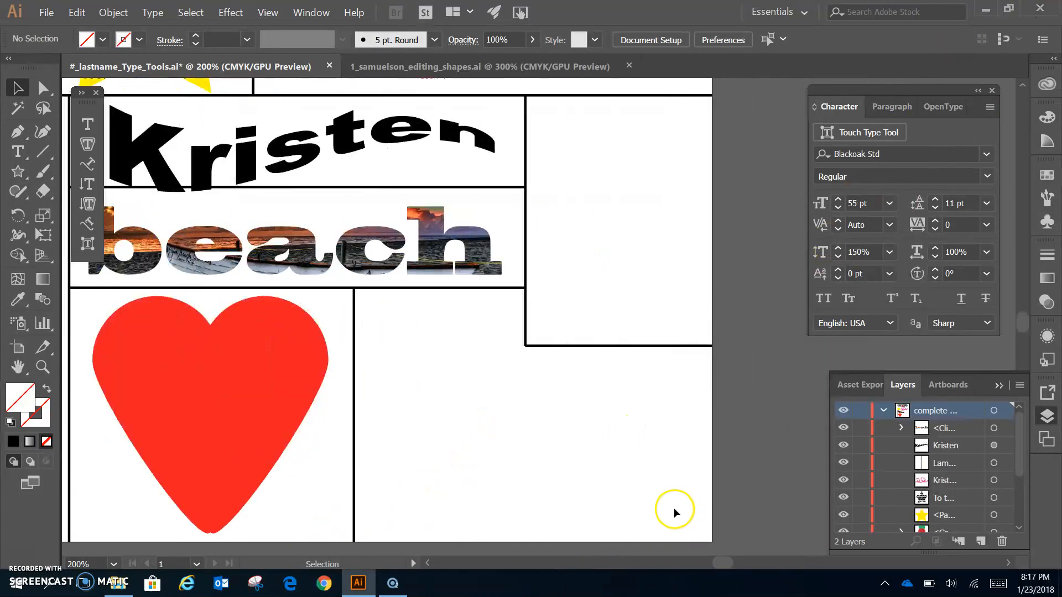
scroll(643, 492, "down", 1)
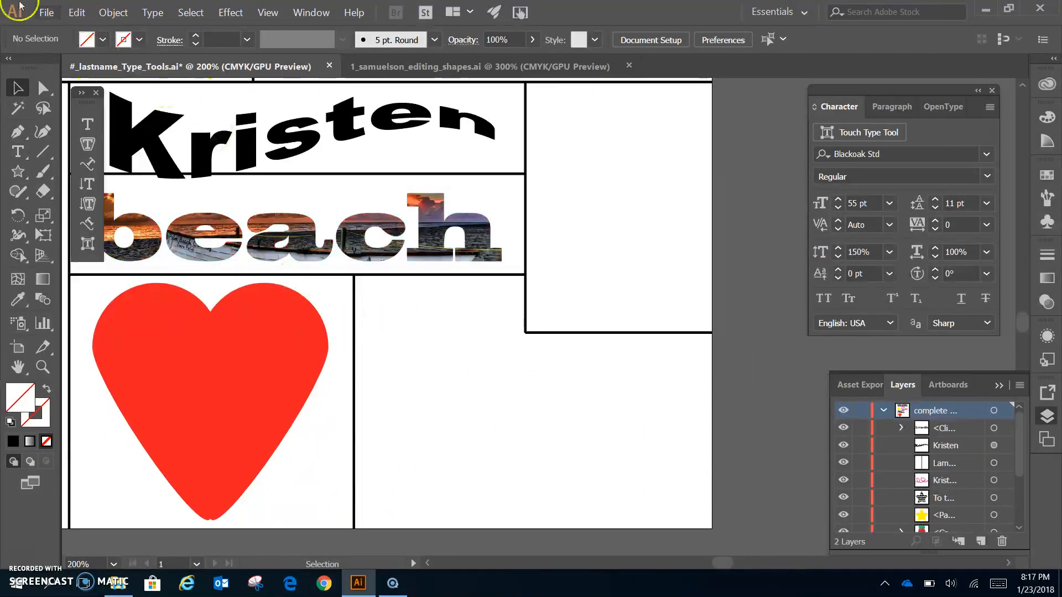
left_click(86, 125)
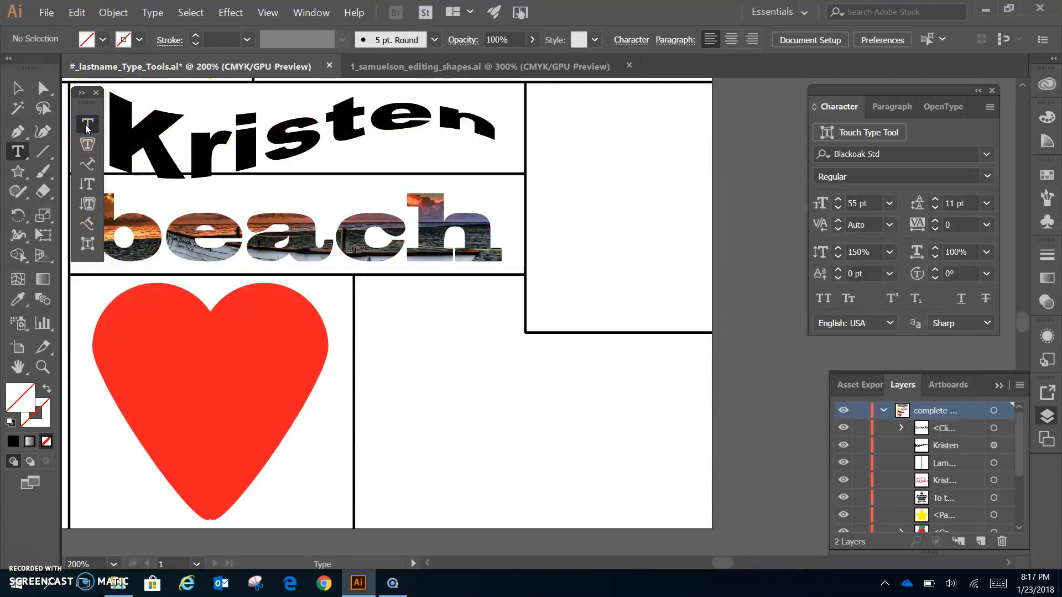
left_click(407, 431)
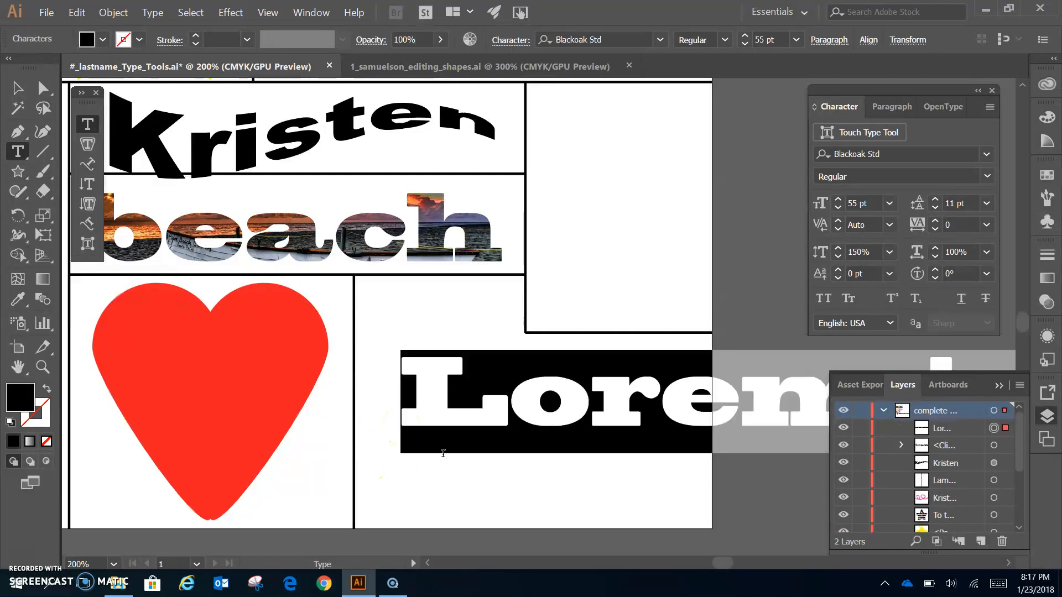
type("LCHS")
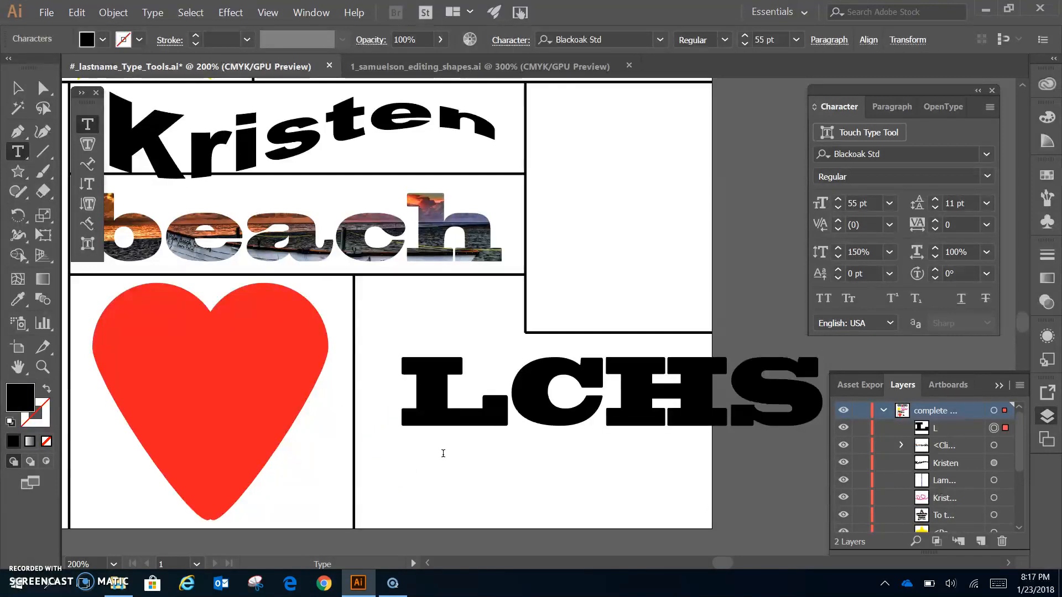
- Select all of the "LCHS" text and reset its character formatting to the defaults
key("ctrl+a")
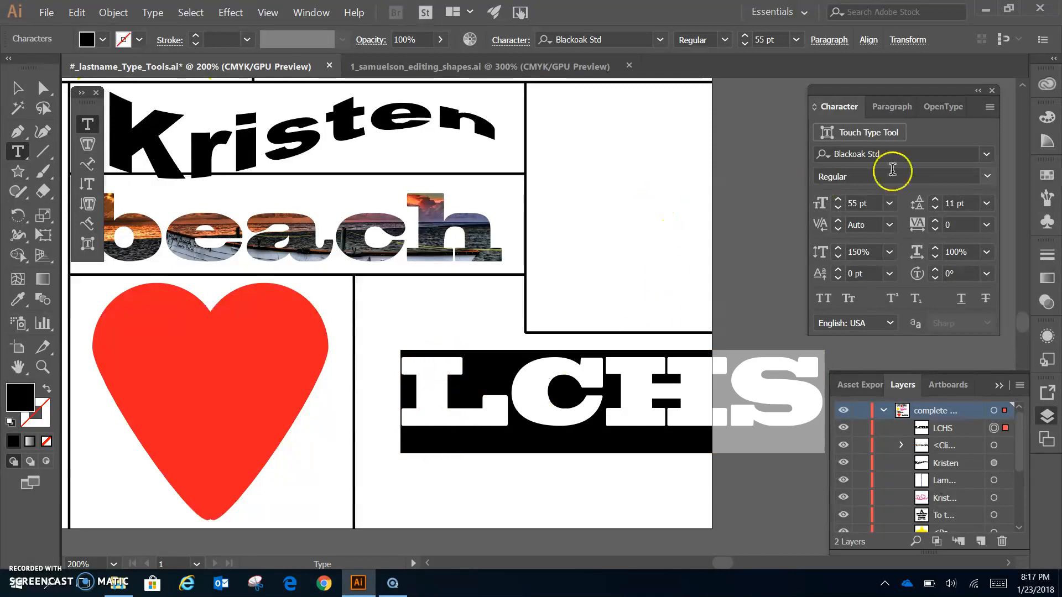
left_click(864, 156)
key("BackSpace")
type("im")
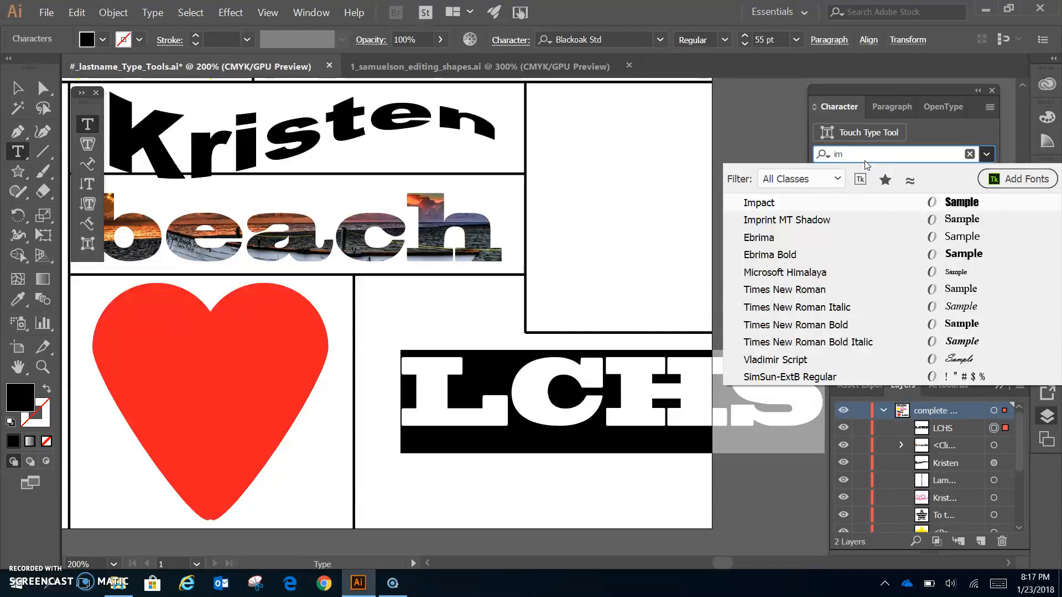
left_click(990, 106)
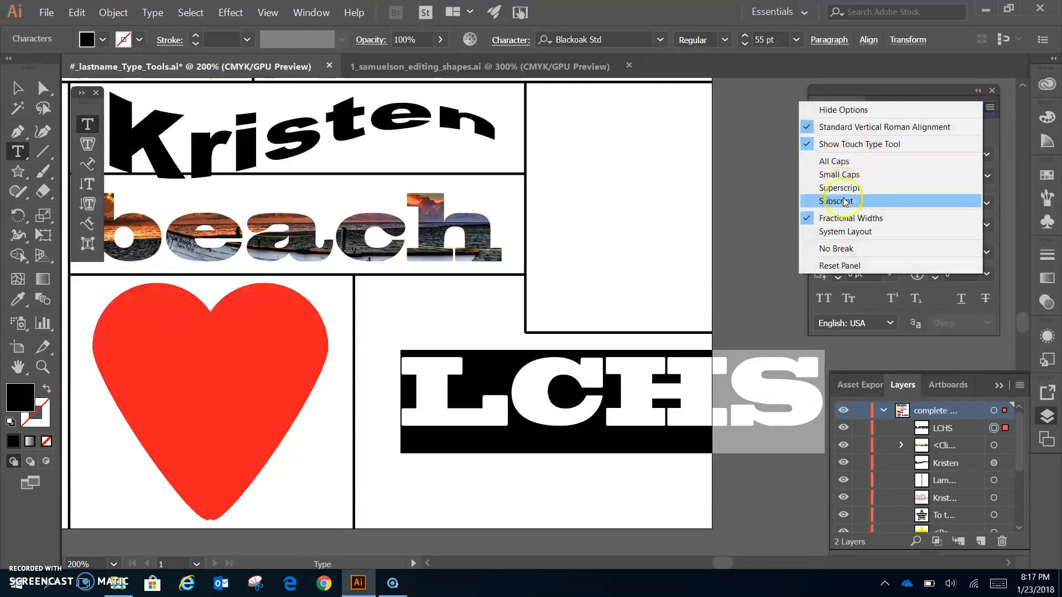
left_click(840, 265)
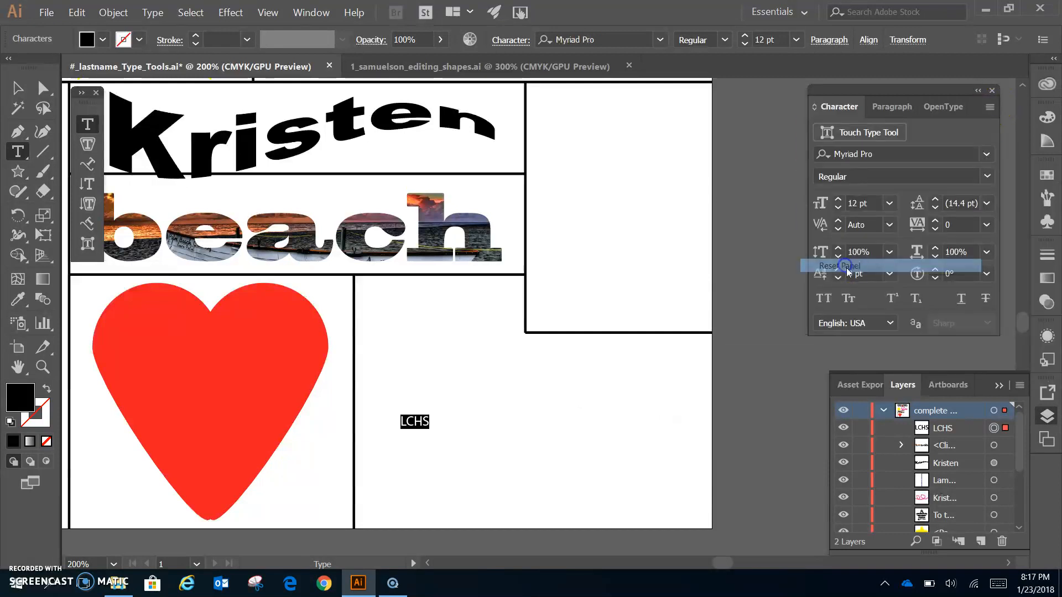
- Format the "LCHS" text in Impact at 100 pt with a vertical scale of 150%
left_click(856, 155)
type("imp")
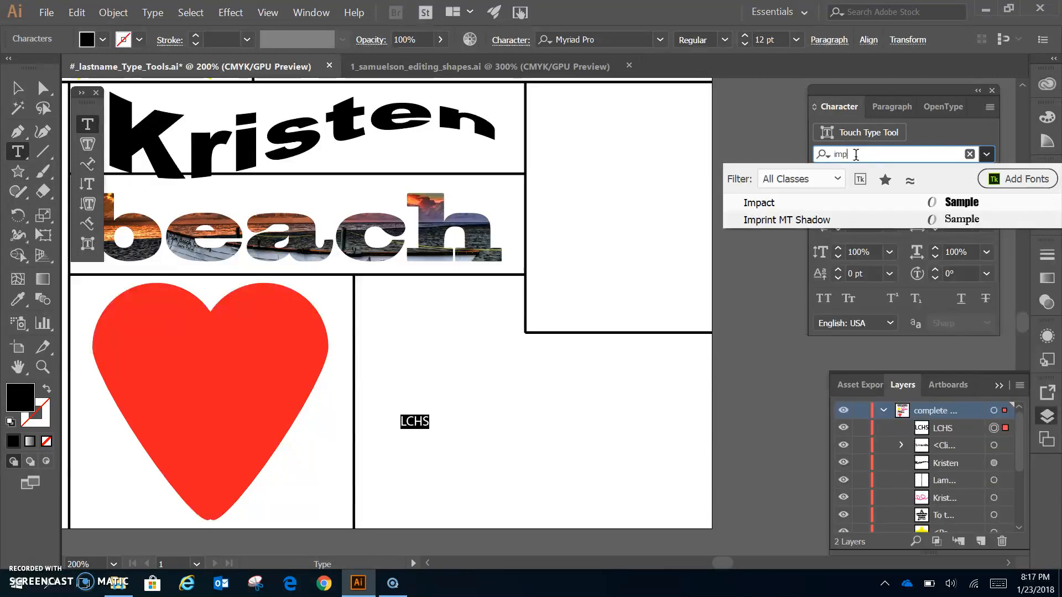
left_click(771, 202)
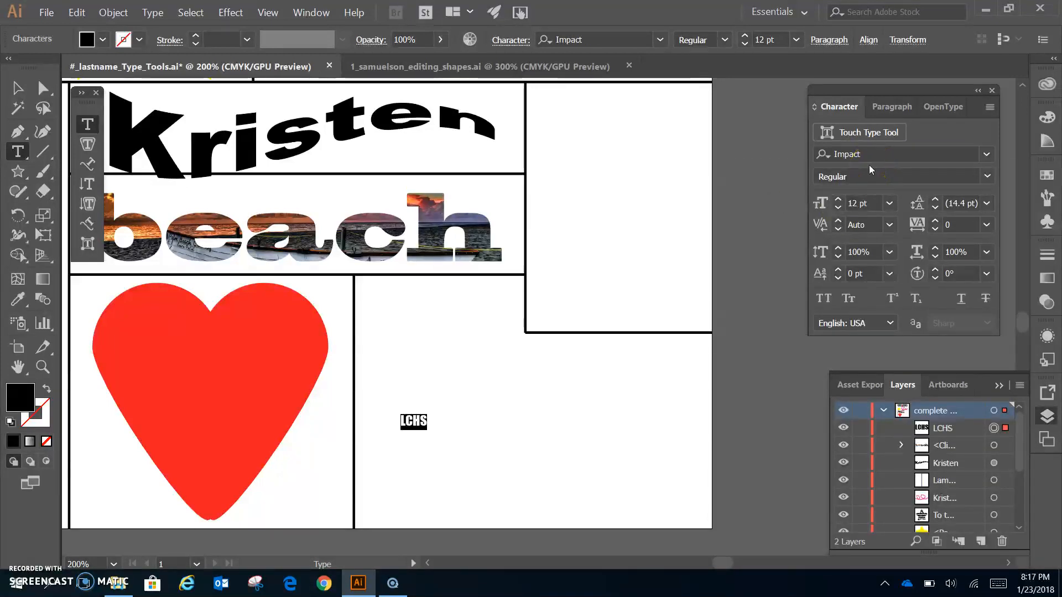
left_click(862, 202)
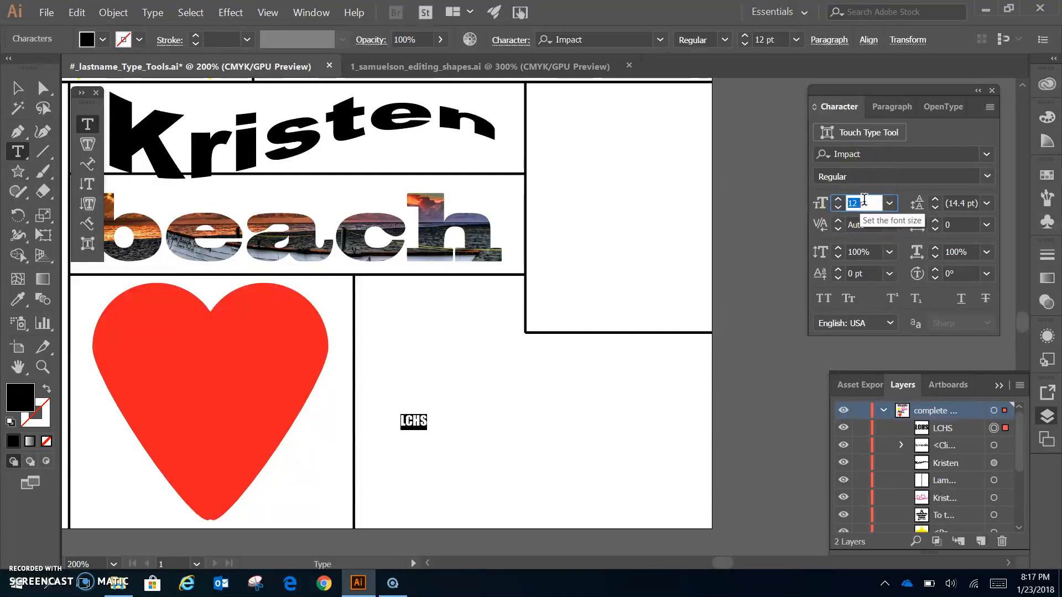
key("Return")
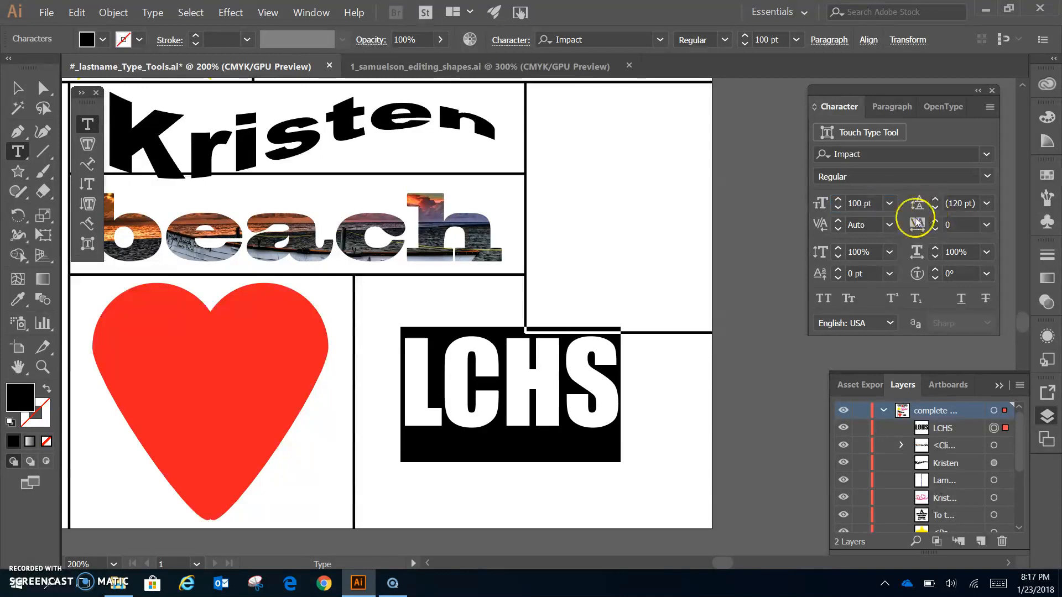
left_click(856, 251)
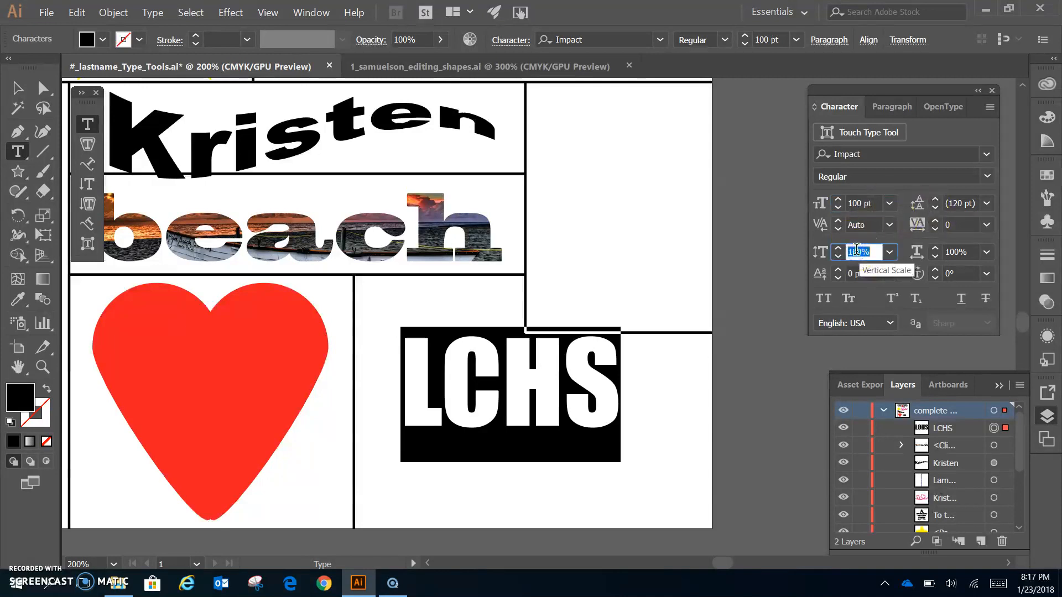
key("Return")
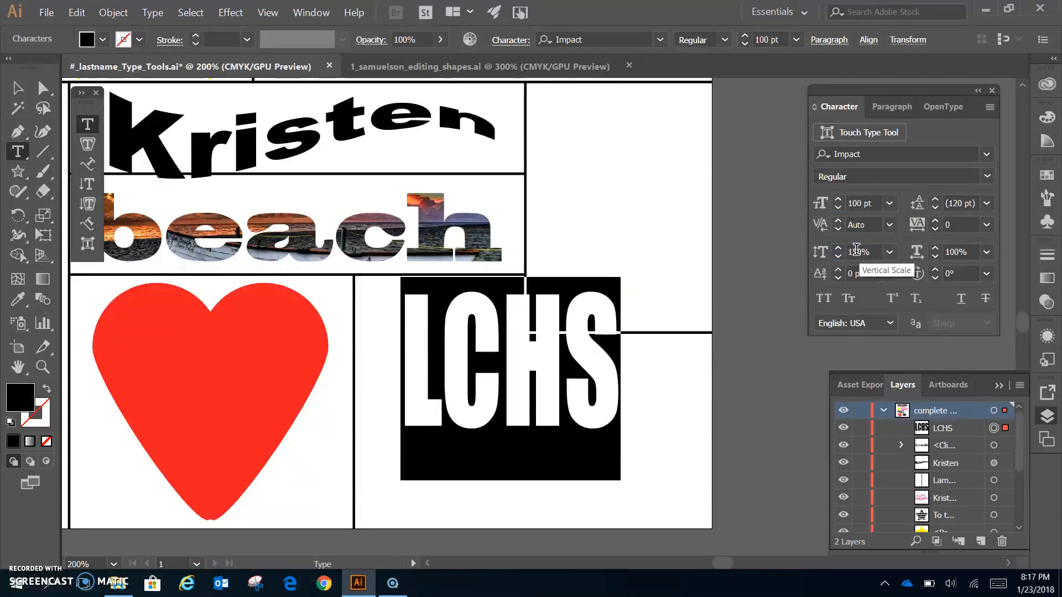
- Move the "LCHS" text over the red heart and bring the heart to the front
left_click(18, 88)
left_click_drag(462, 350, 192, 366)
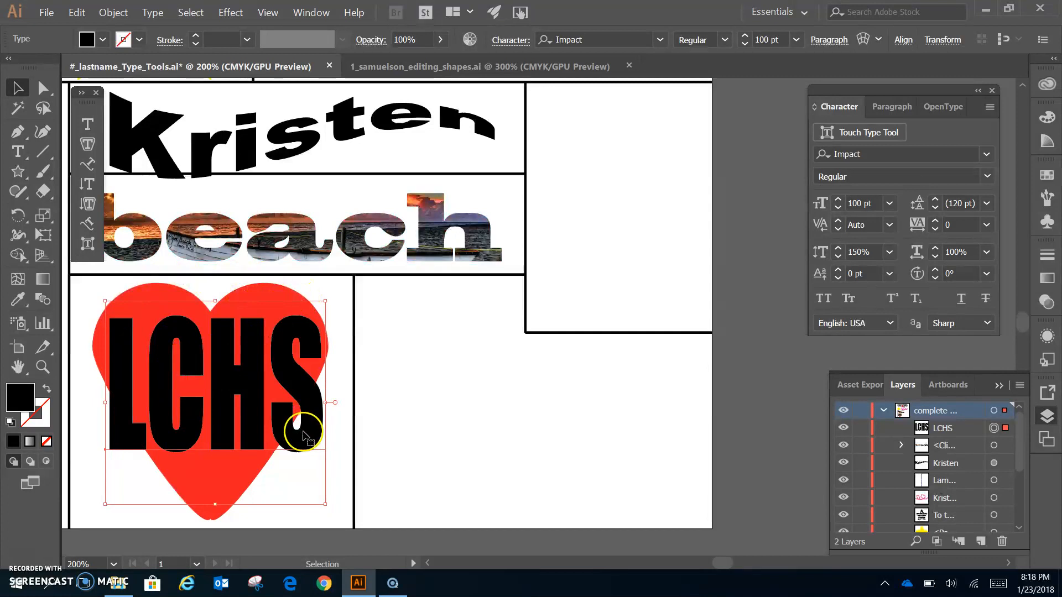
left_click(215, 515)
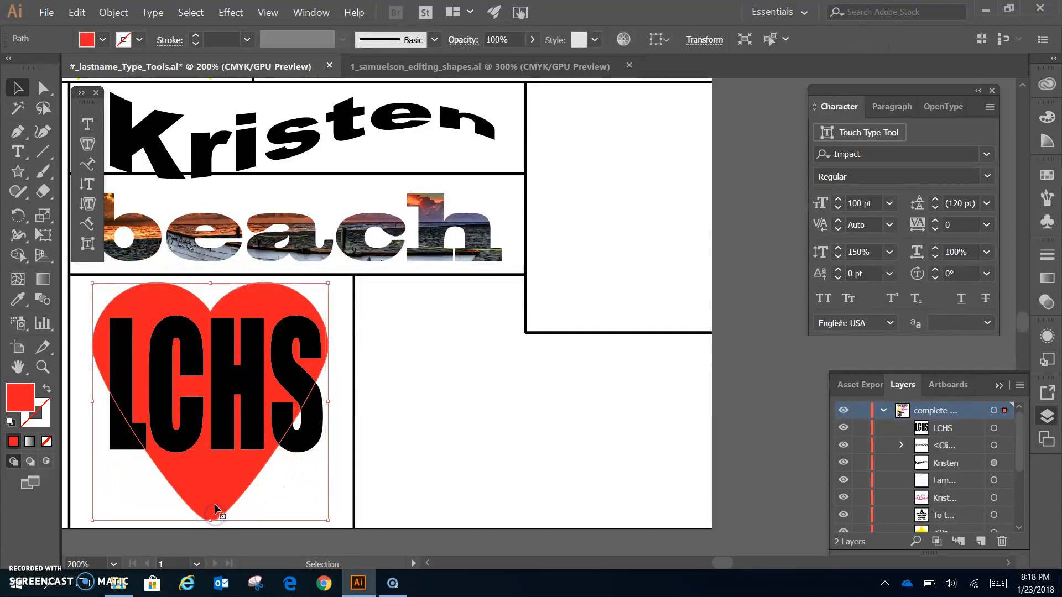
right_click(209, 499)
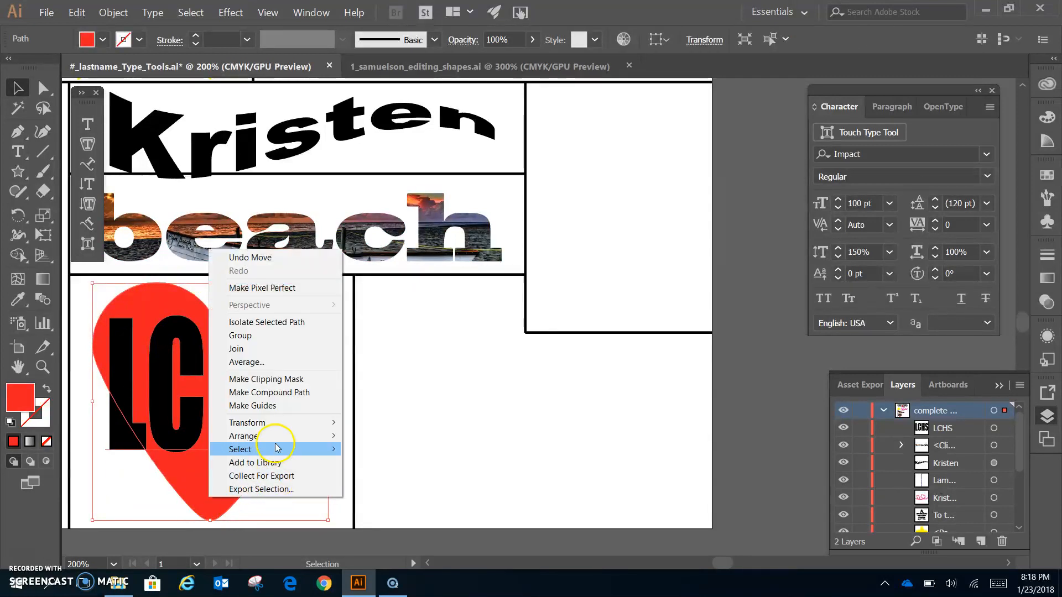
mouse_move(274, 437)
left_click(133, 436)
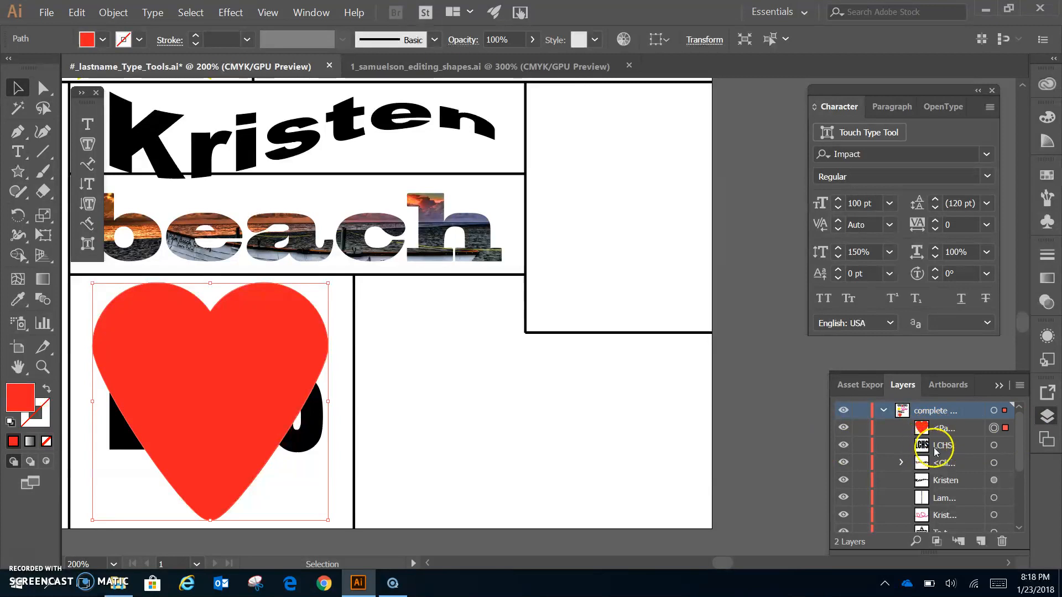
- Select the heart together with the "LCHS" text and apply Envelope Distort with the top object, shaping the text into the heart
left_click(993, 445, "shift")
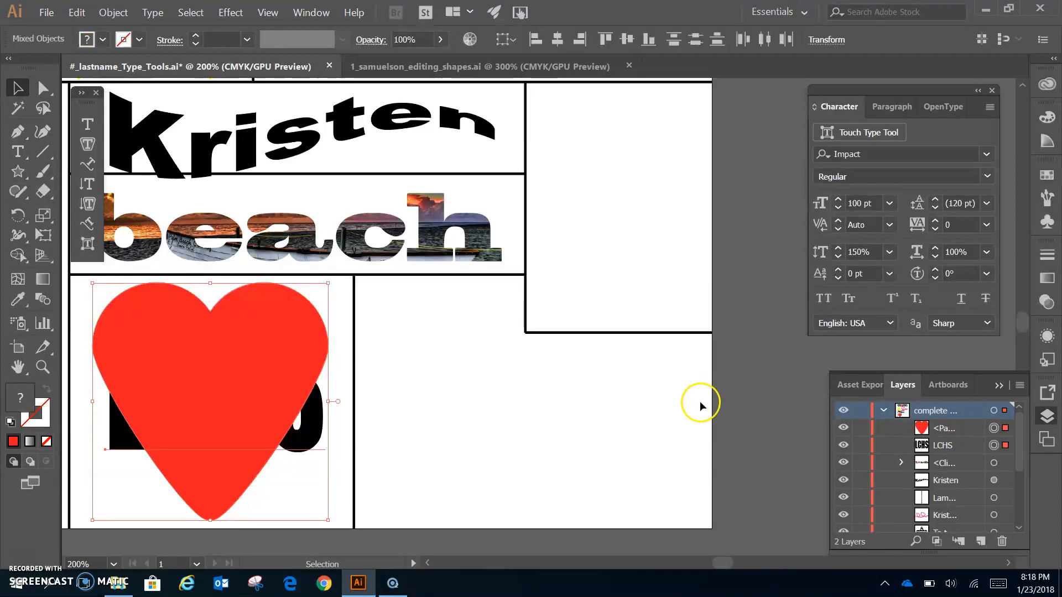
left_click(114, 12)
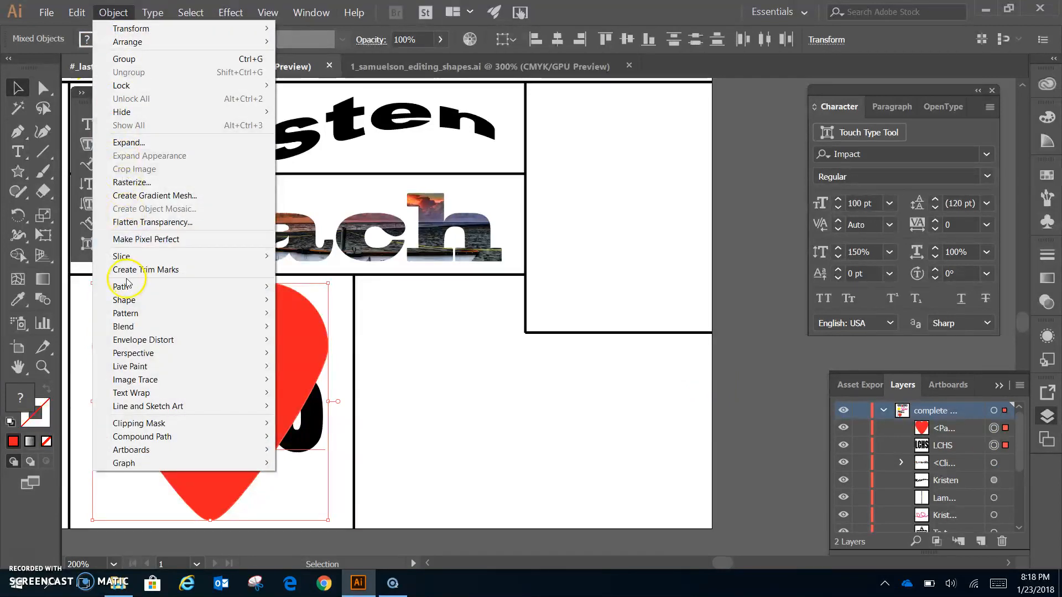
mouse_move(157, 343)
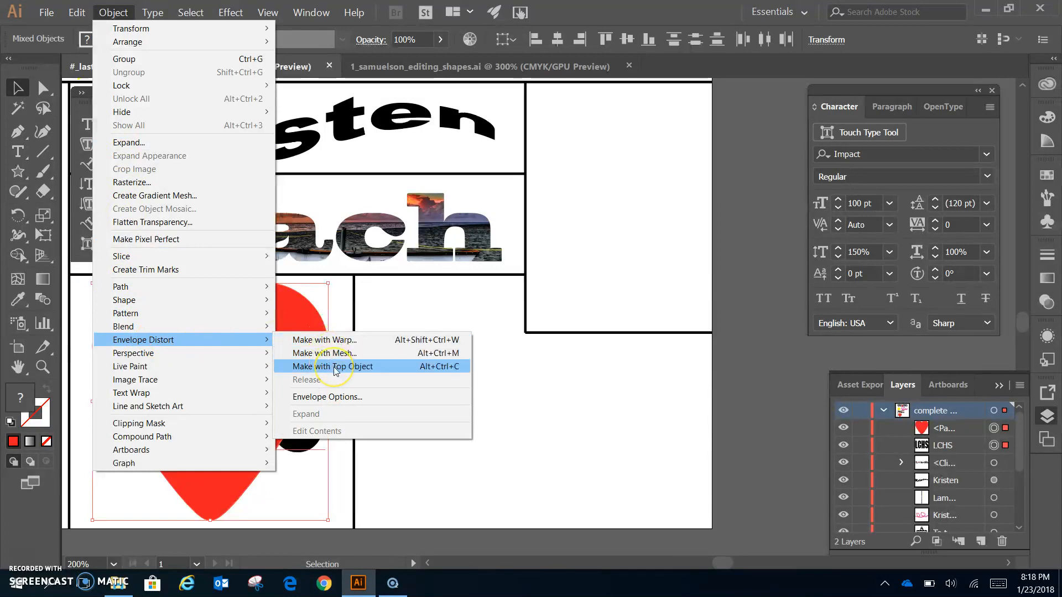
left_click(335, 367)
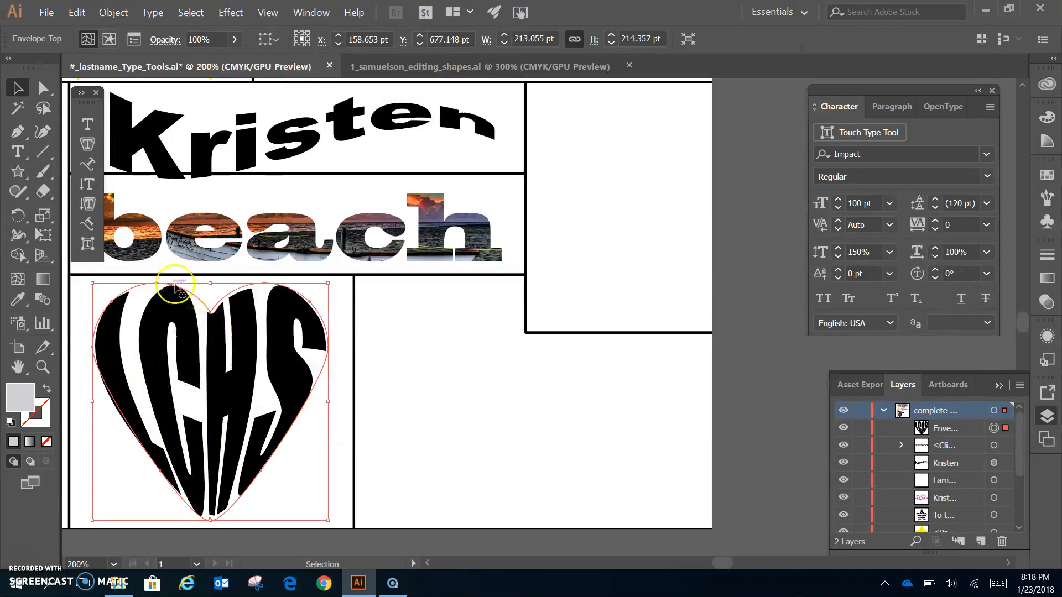
left_click(412, 415)
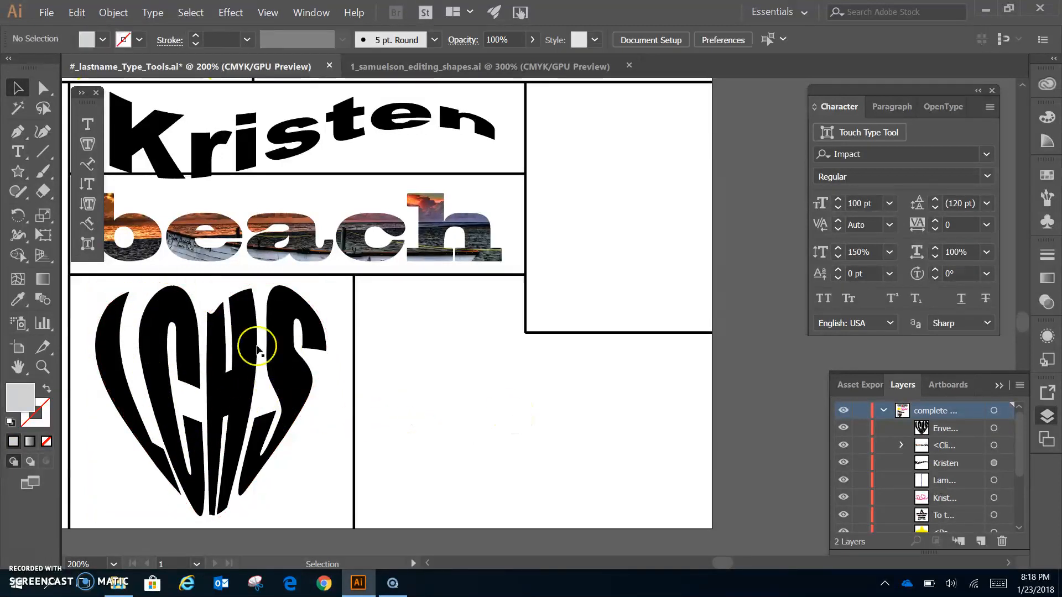
left_click(254, 399)
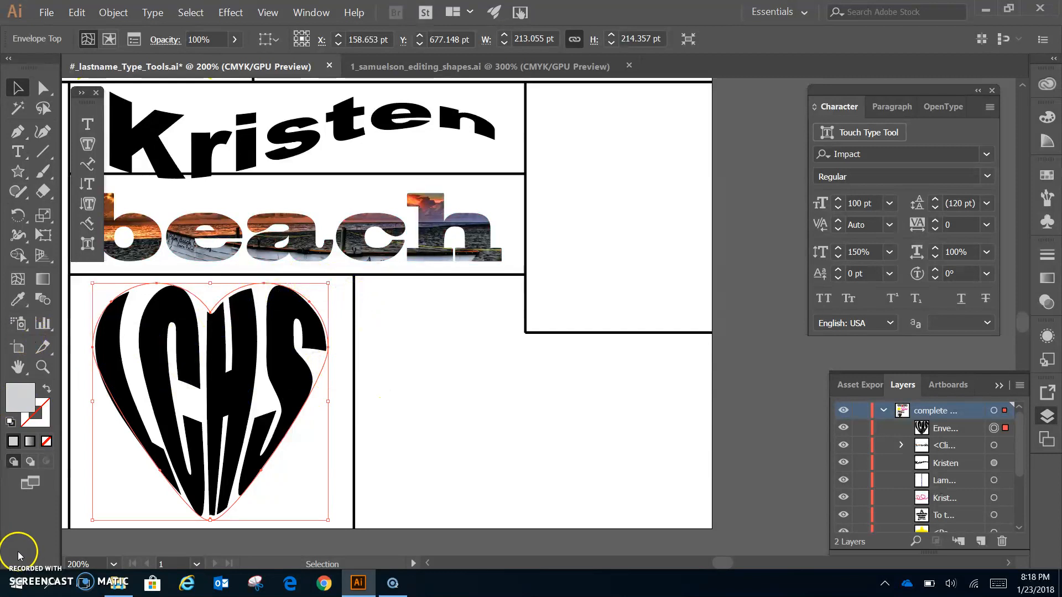
- Add a second "LCHS" point text beside the heart-shaped text and move it down to fit within its cell
key("t")
left_click(429, 455)
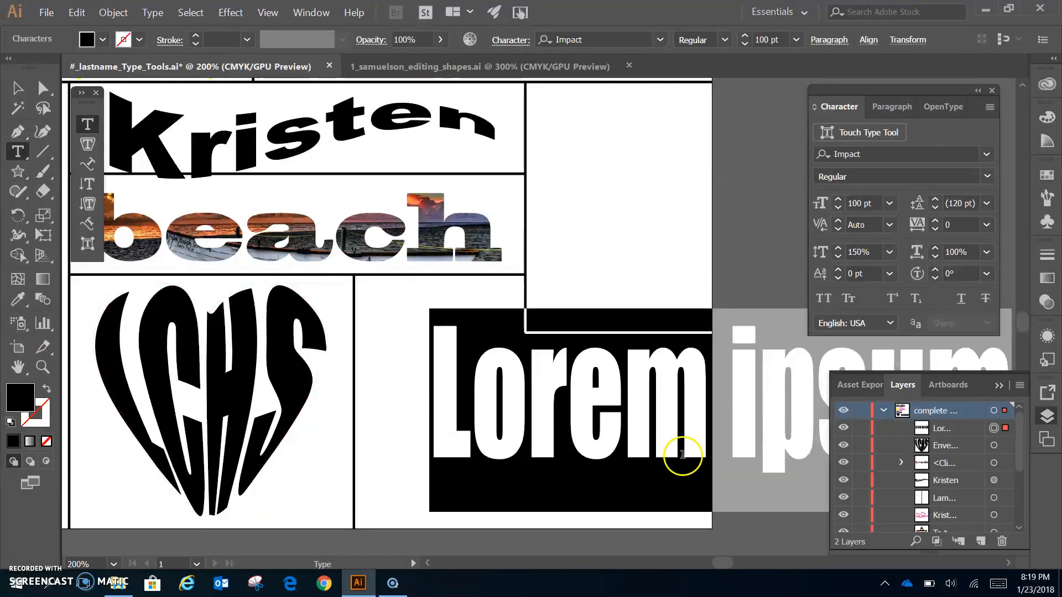
type("LCH")
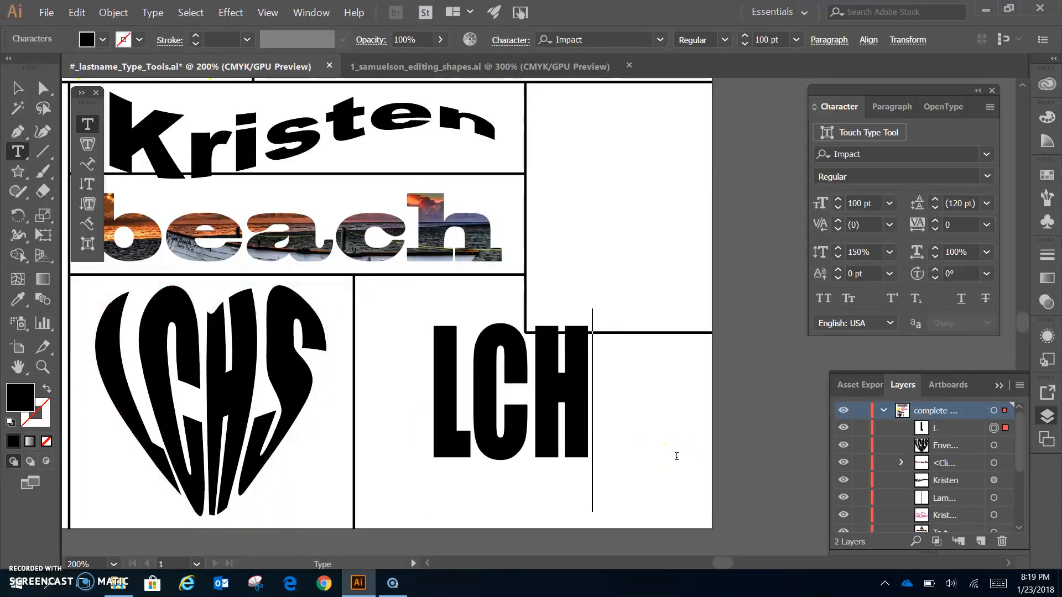
type("S")
left_click(17, 88)
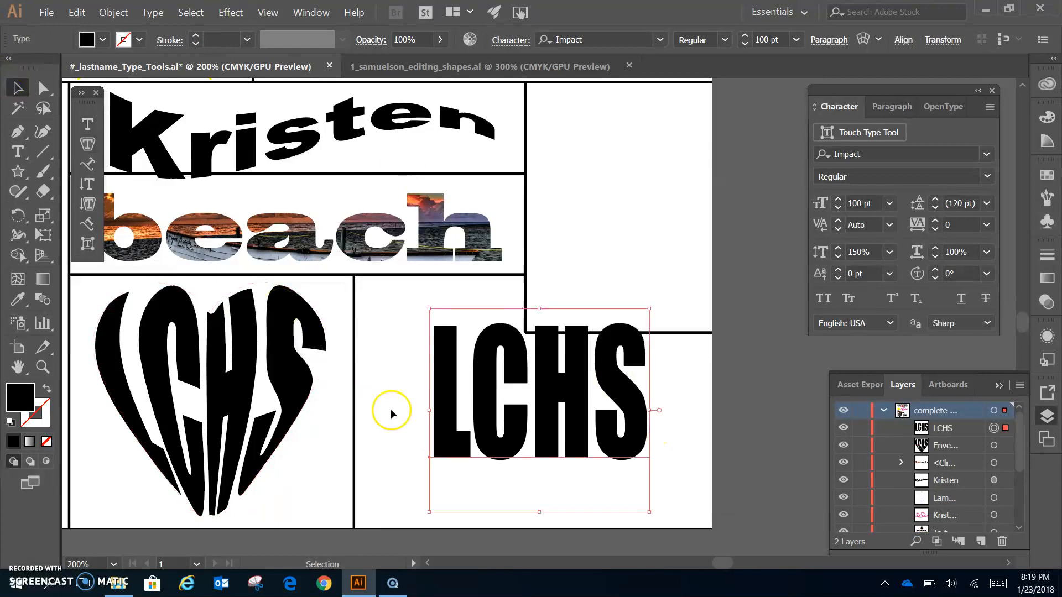
left_click_drag(547, 399, 535, 429)
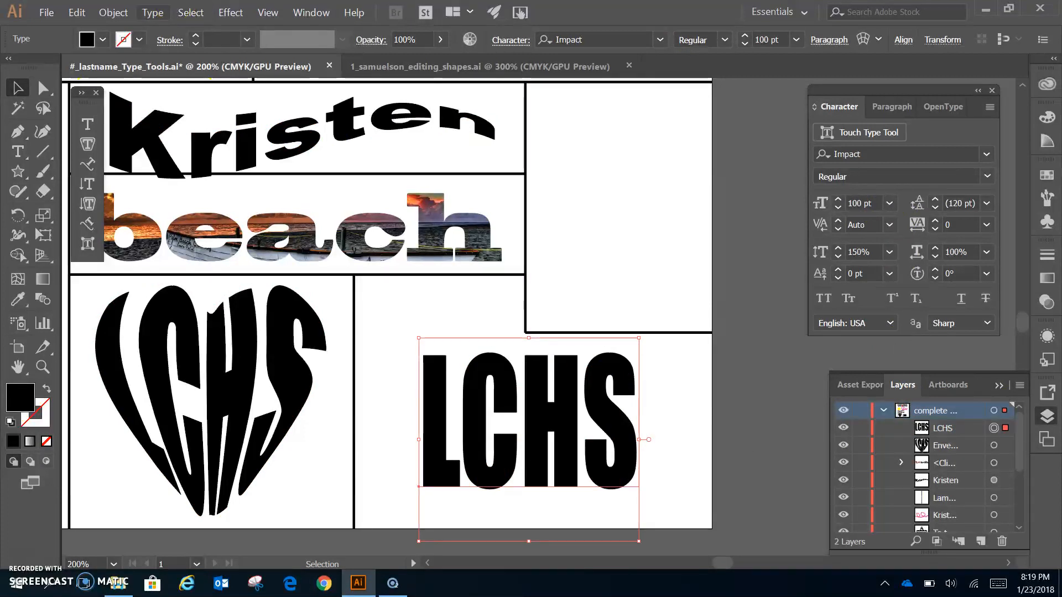
- Apply an envelope mesh of 4 rows and 4 columns to the second "LCHS" text and activate the Direct Selection tool
left_click(113, 13)
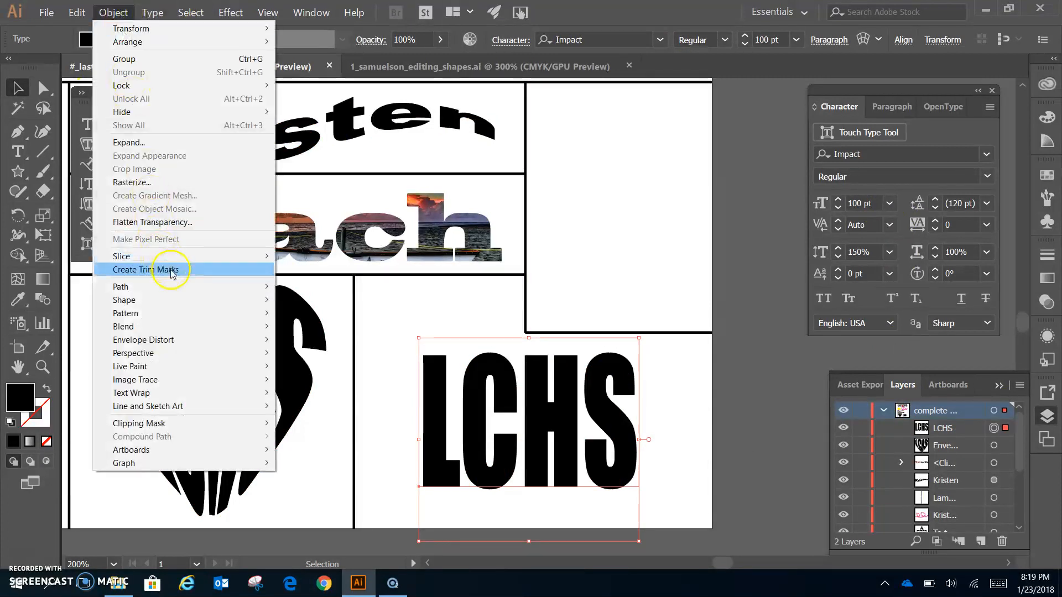
mouse_move(182, 339)
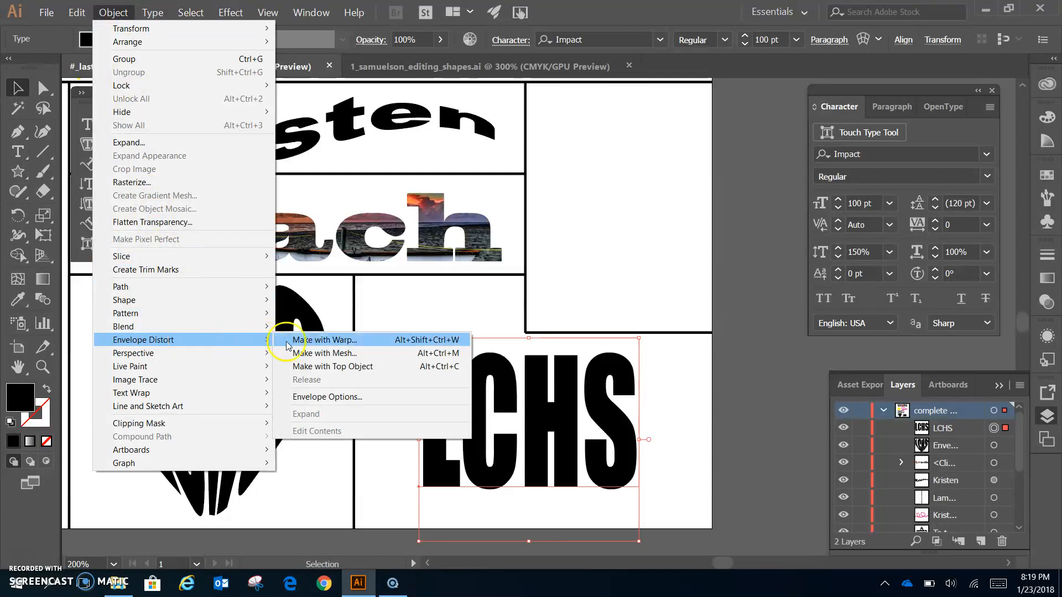
left_click(313, 355)
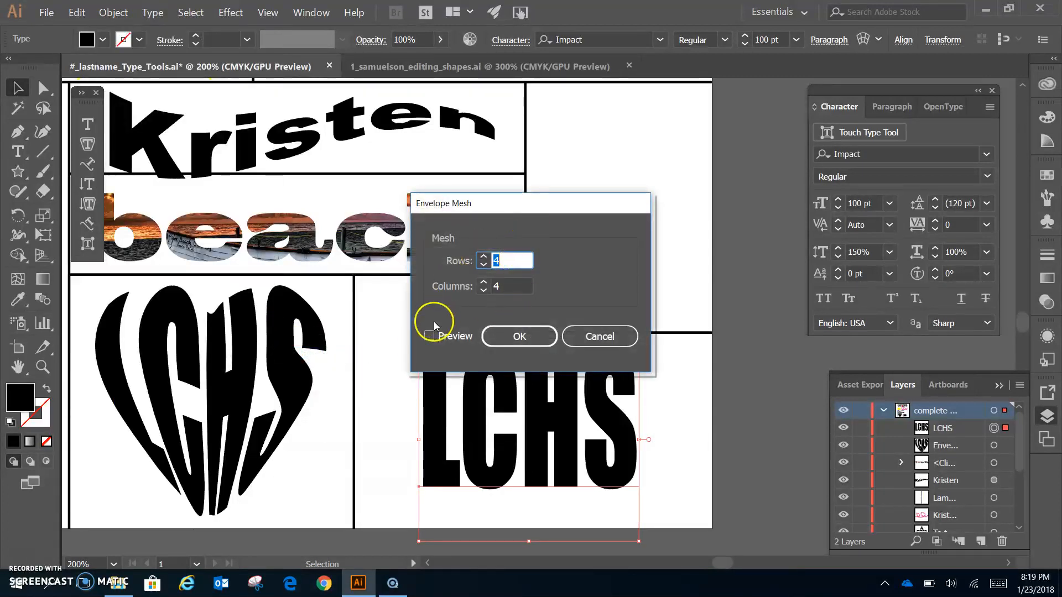
left_click(443, 336)
left_click_drag(572, 204, 588, 126)
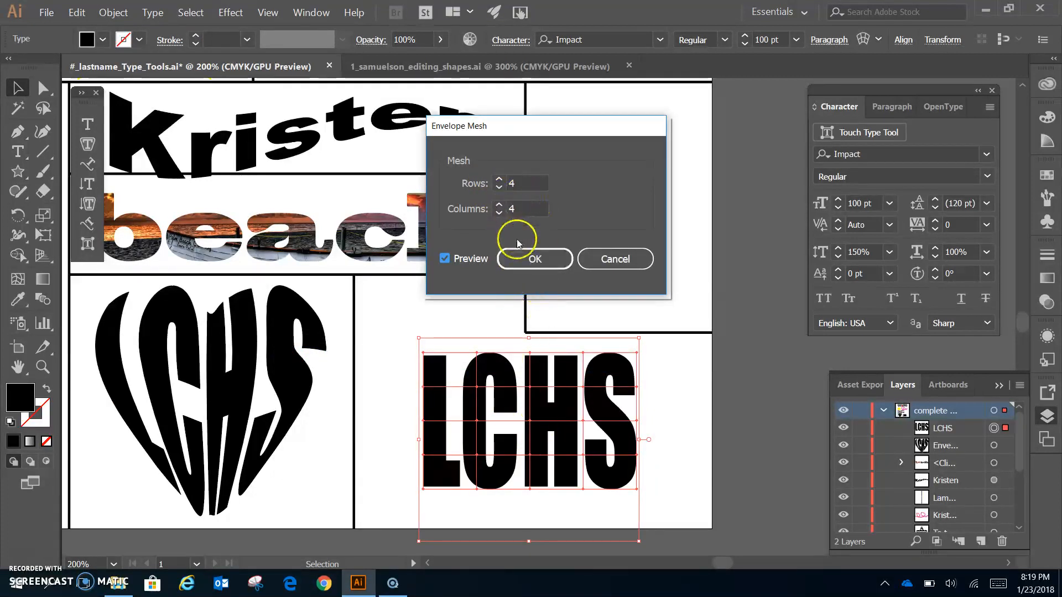
left_click(532, 257)
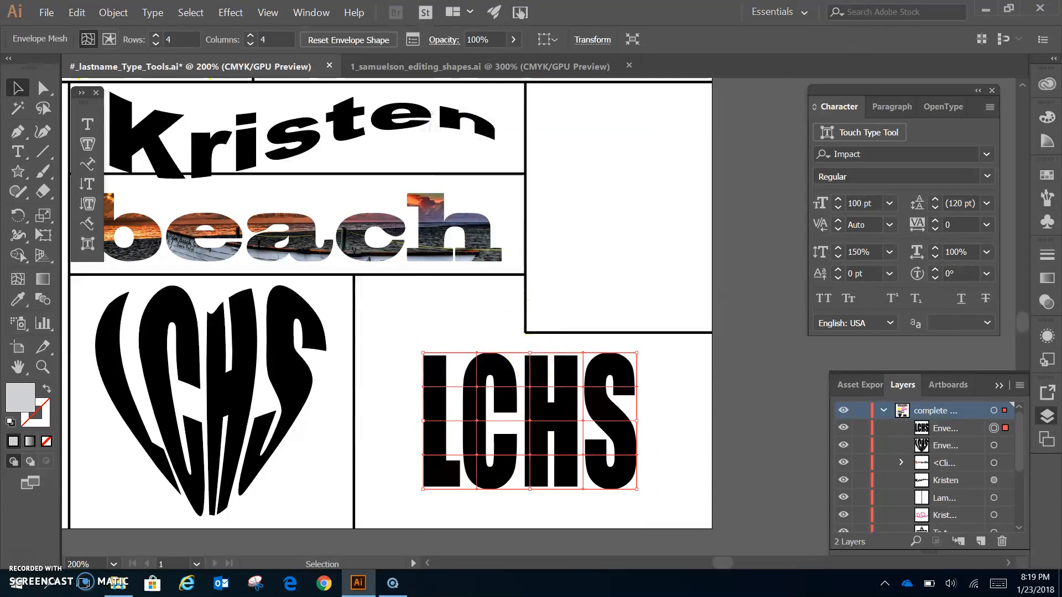
left_click(40, 89)
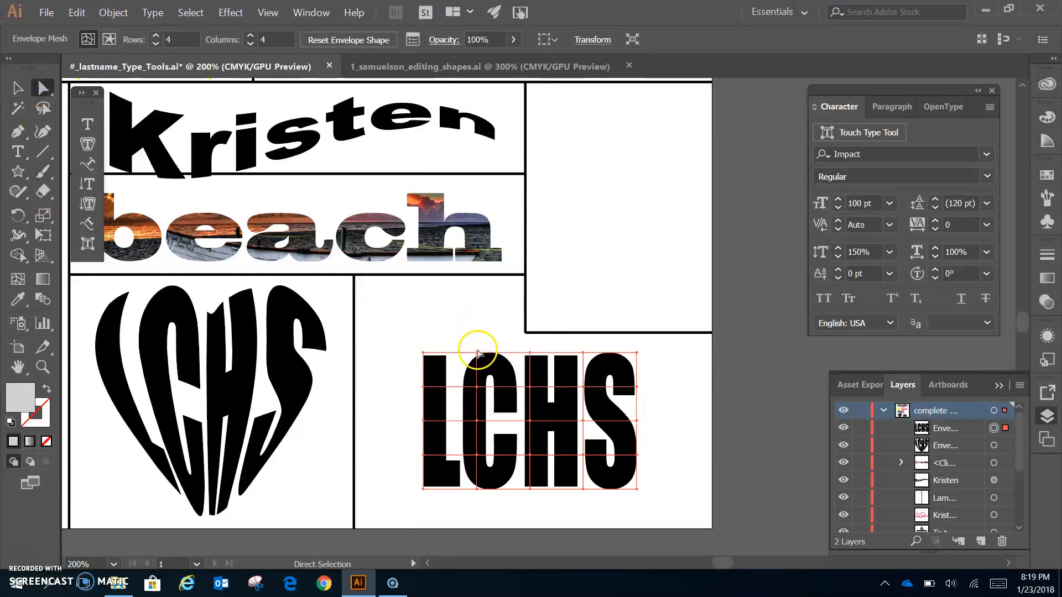
- Distort the second "LCHS" text by pulling its outer envelope mesh points outward on all sides and shifting the inner column points sideways
left_click_drag(436, 389, 391, 388)
left_click(390, 391)
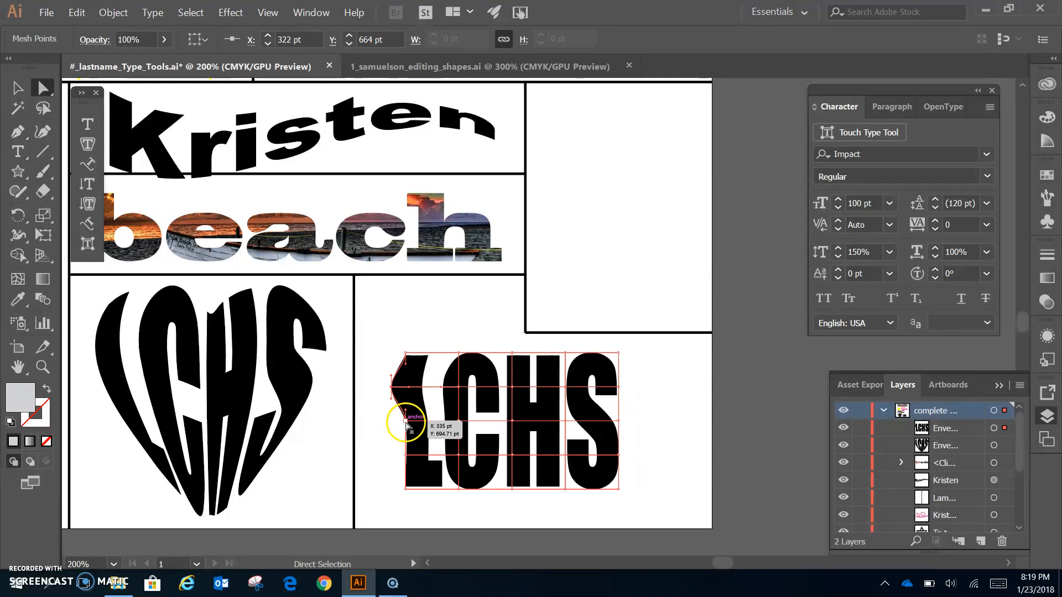
left_click_drag(405, 456, 390, 456)
left_click_drag(459, 421, 438, 422)
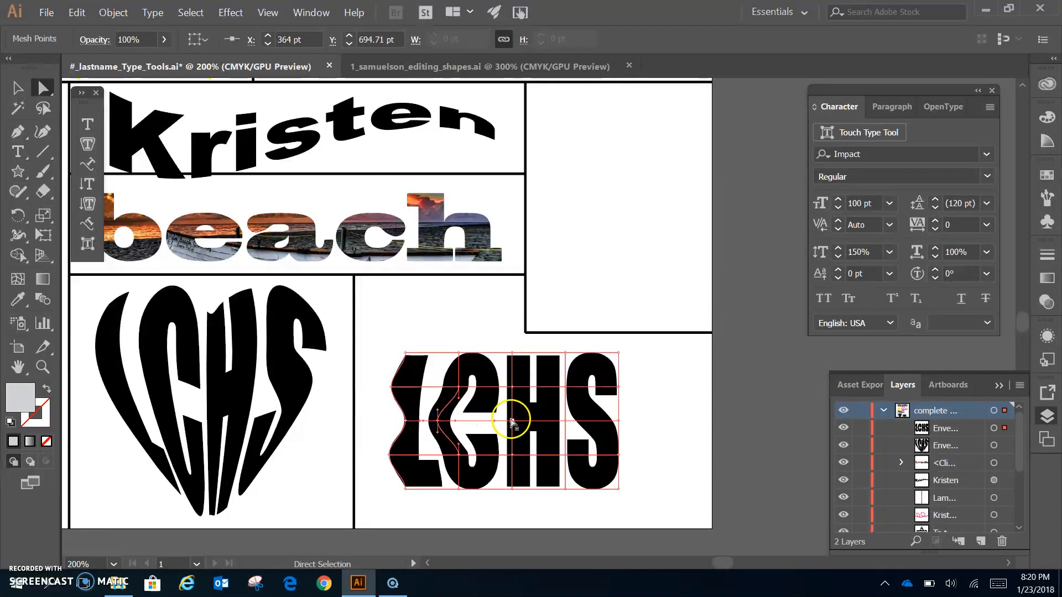
left_click_drag(512, 389, 502, 388)
left_click_drag(511, 456, 504, 455)
left_click(544, 423)
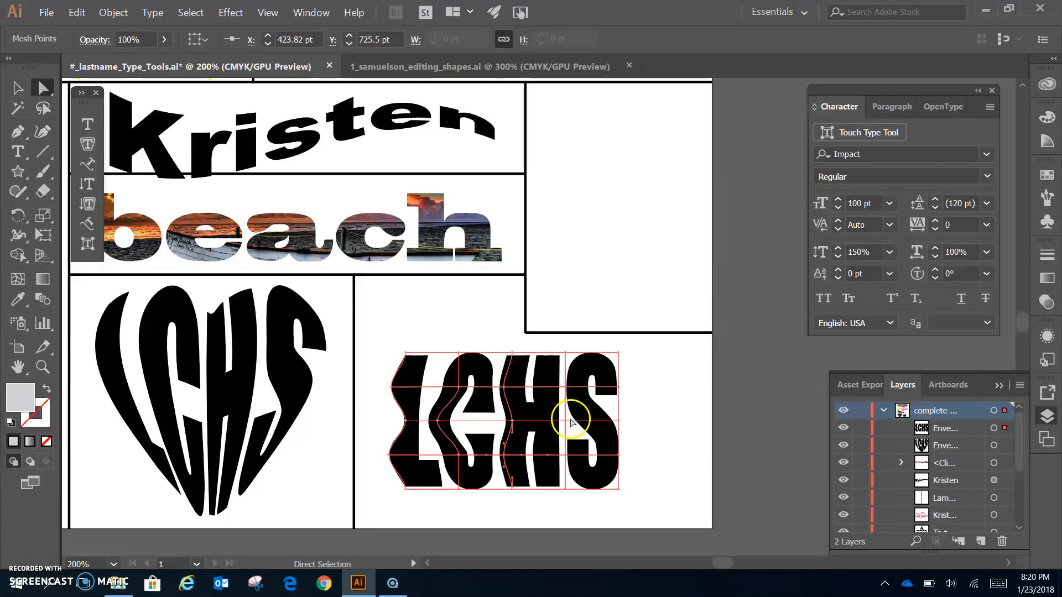
left_click_drag(565, 387, 562, 386)
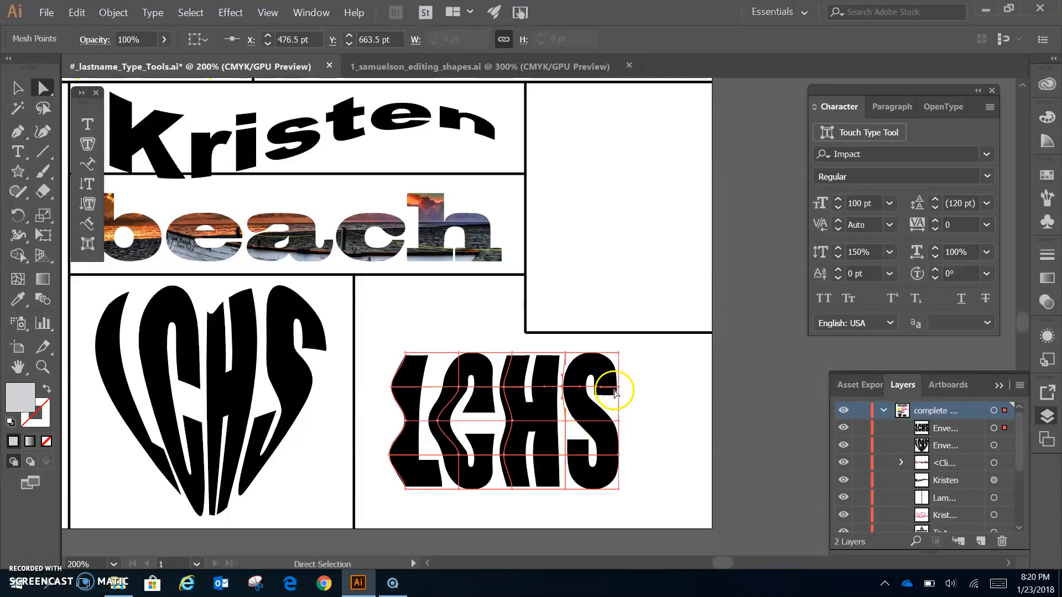
left_click_drag(618, 386, 630, 384)
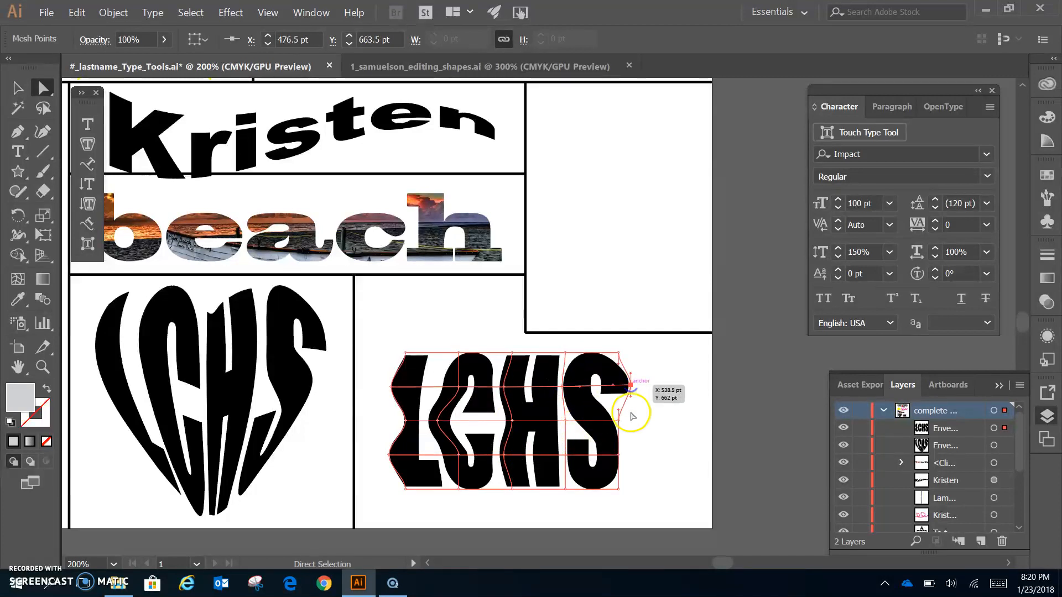
left_click_drag(617, 456, 631, 456)
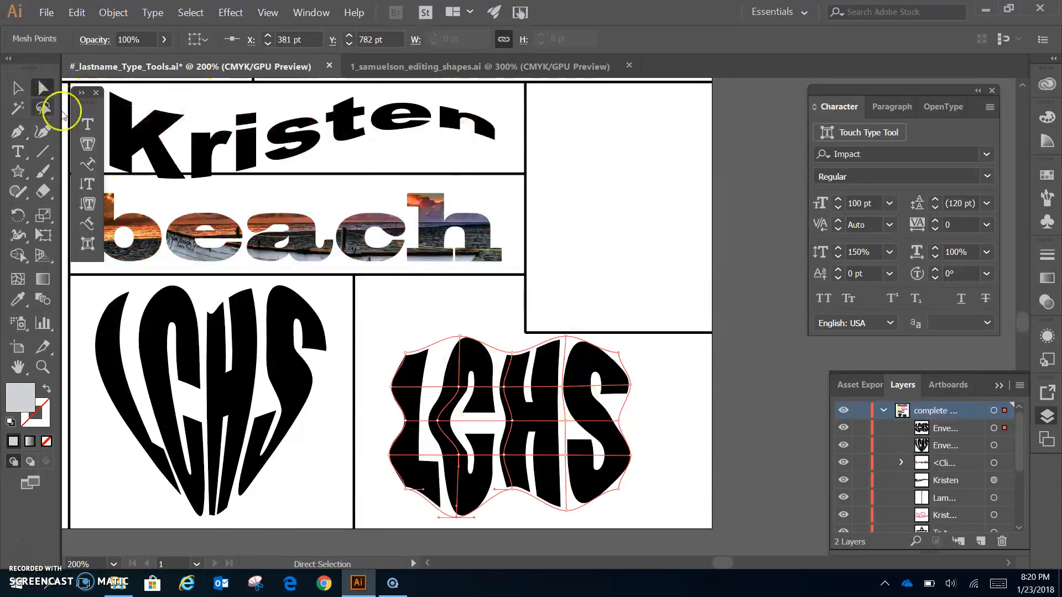
- Add a "K" point text in the empty cell beside the image-filled "beach" text and move it down within the cell
left_click(88, 124)
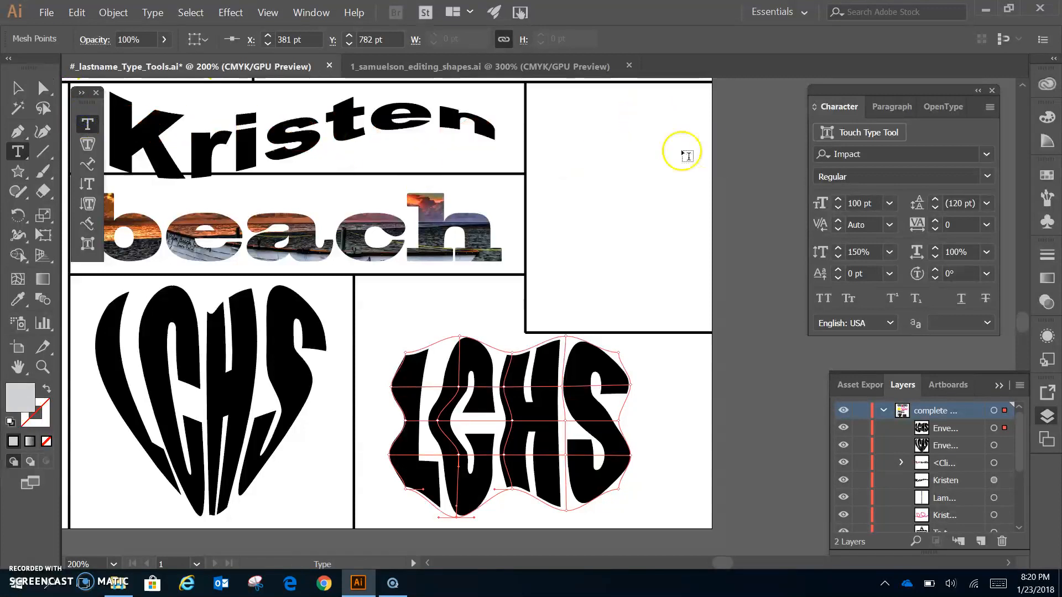
left_click(582, 220)
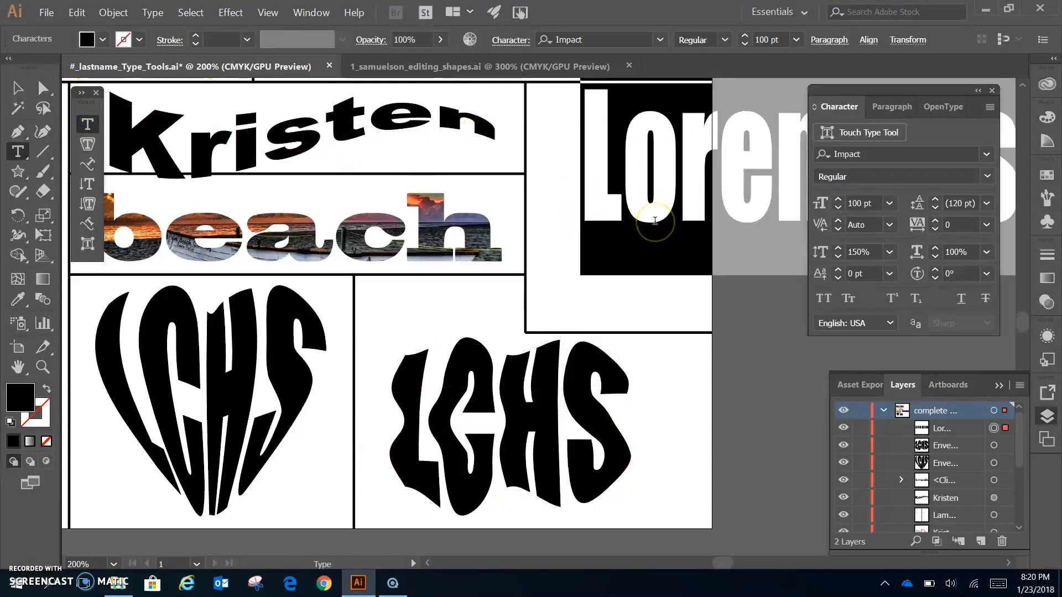
type("K")
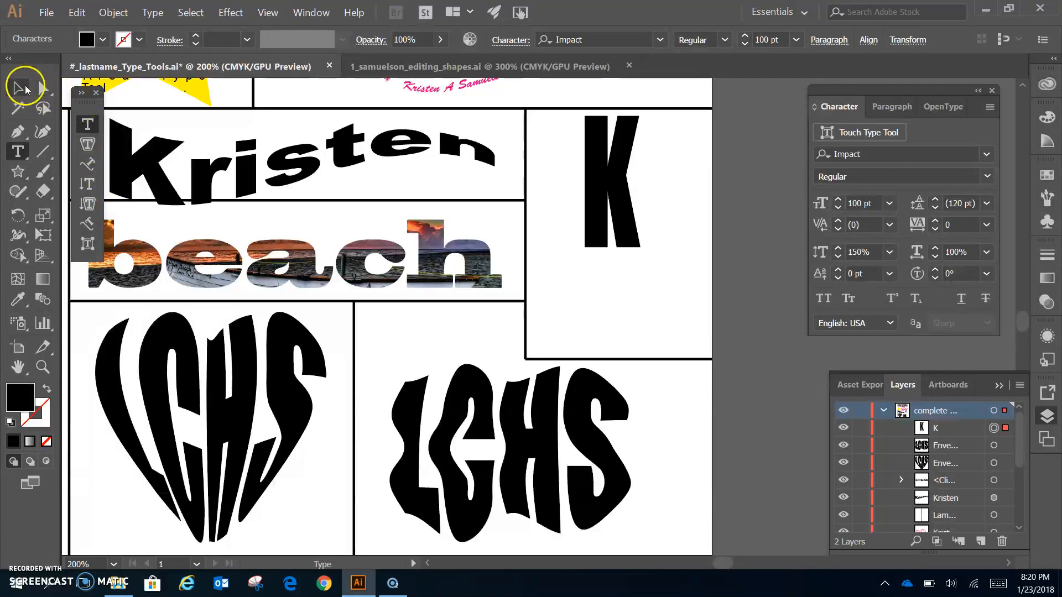
left_click(25, 87)
left_click_drag(636, 232, 622, 276)
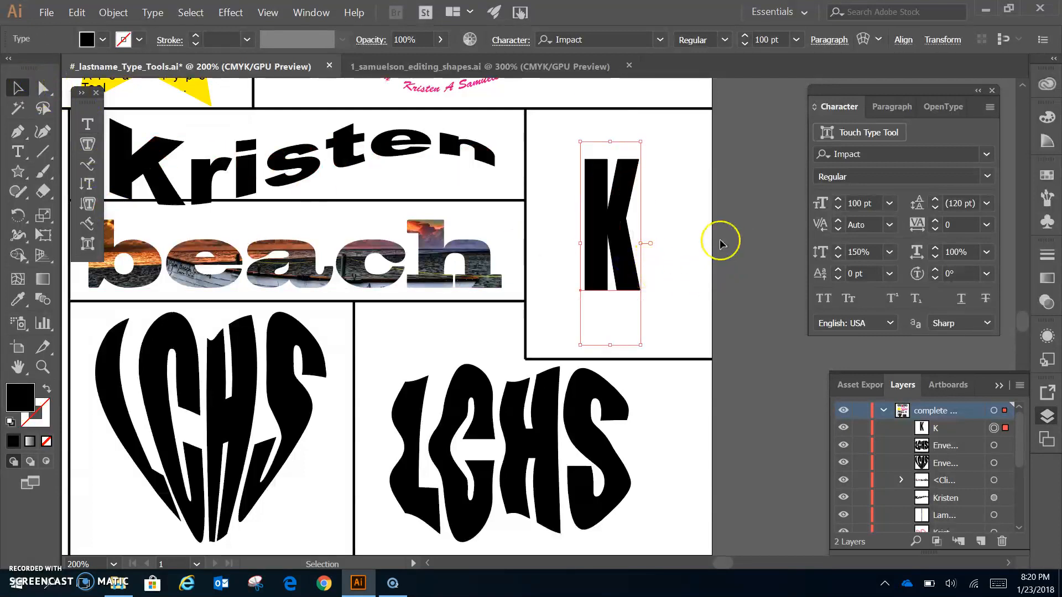
- Set the "K" to a 200 pt font size and 100% vertical scale, and reposition it to fit inside its cell
double_click(856, 203)
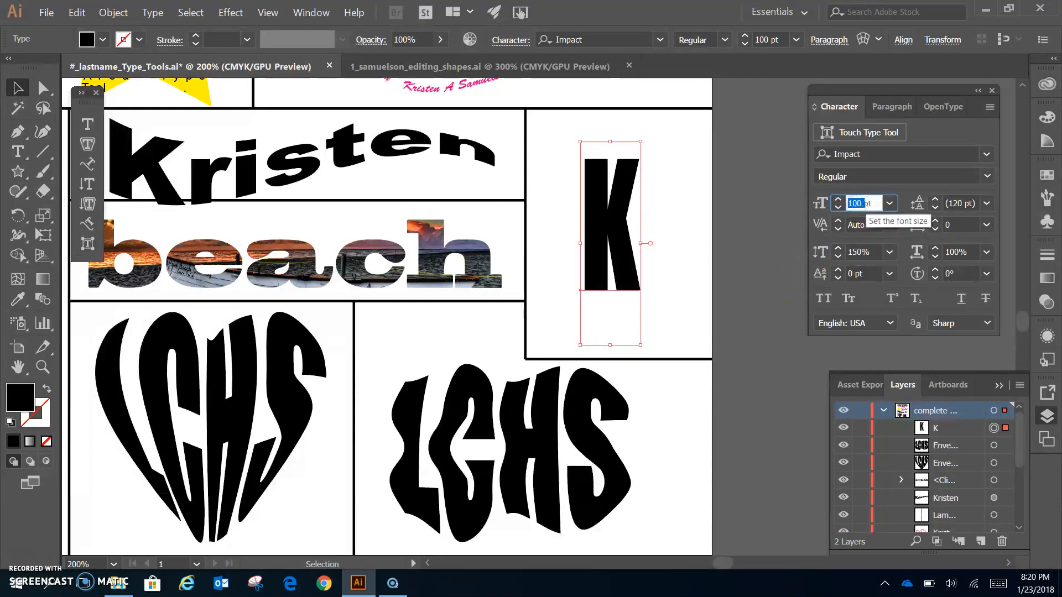
key("Return")
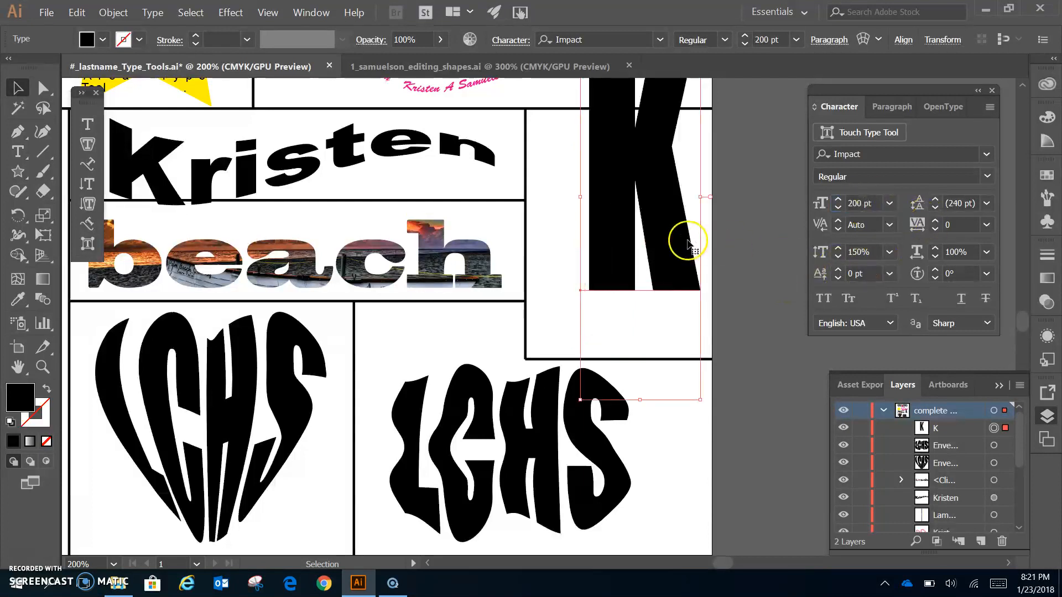
double_click(866, 253)
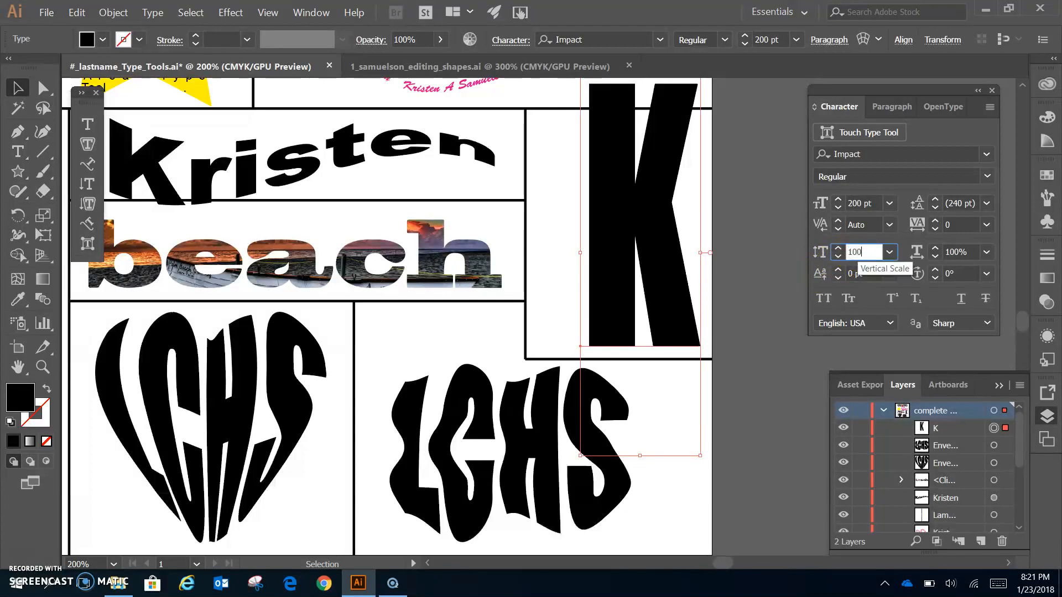
key("Return")
left_click(687, 282)
left_click_drag(669, 284, 660, 266)
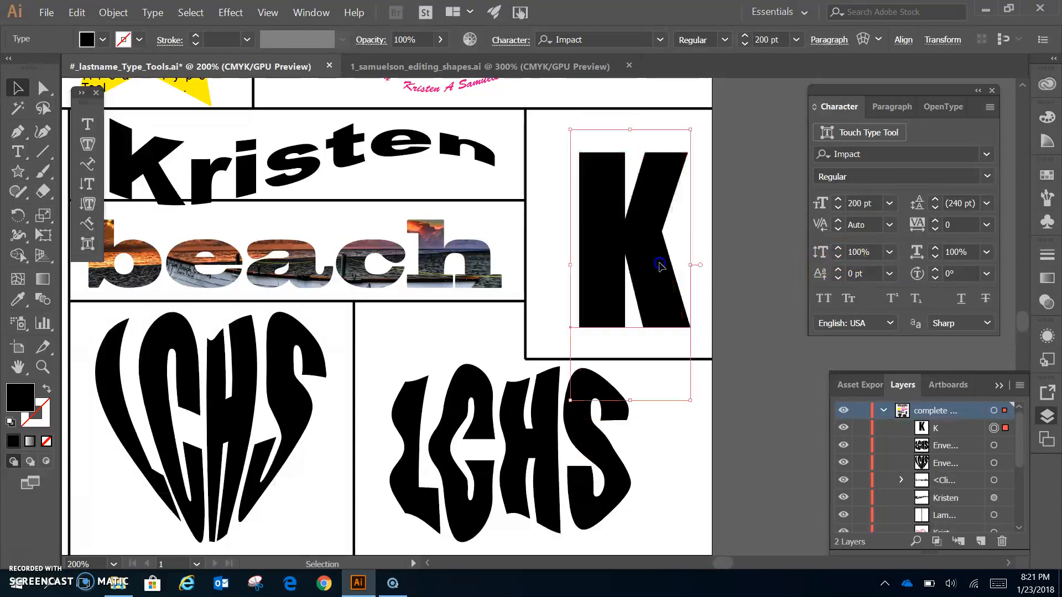
- Convert the "K" text to outlines and deselect it with the Direct Selection tool active
left_click(149, 13)
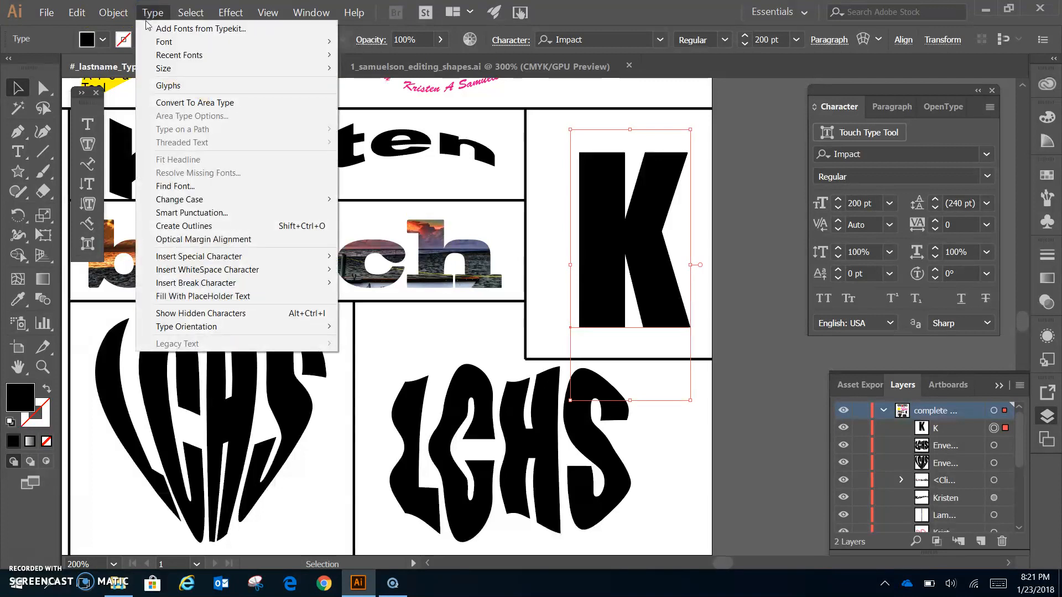
left_click(195, 225)
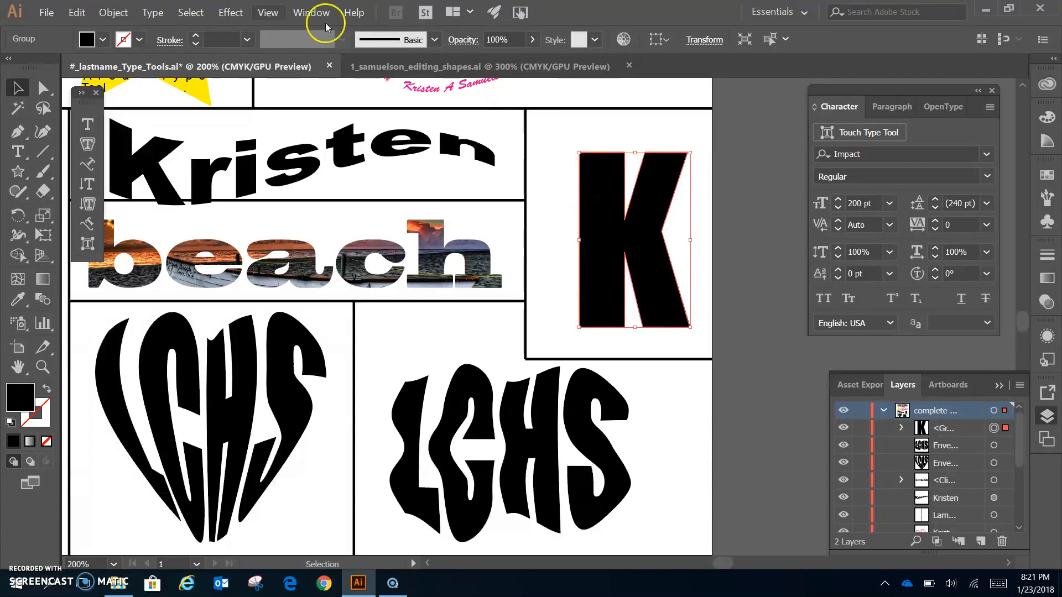
left_click(53, 94)
left_click(571, 136)
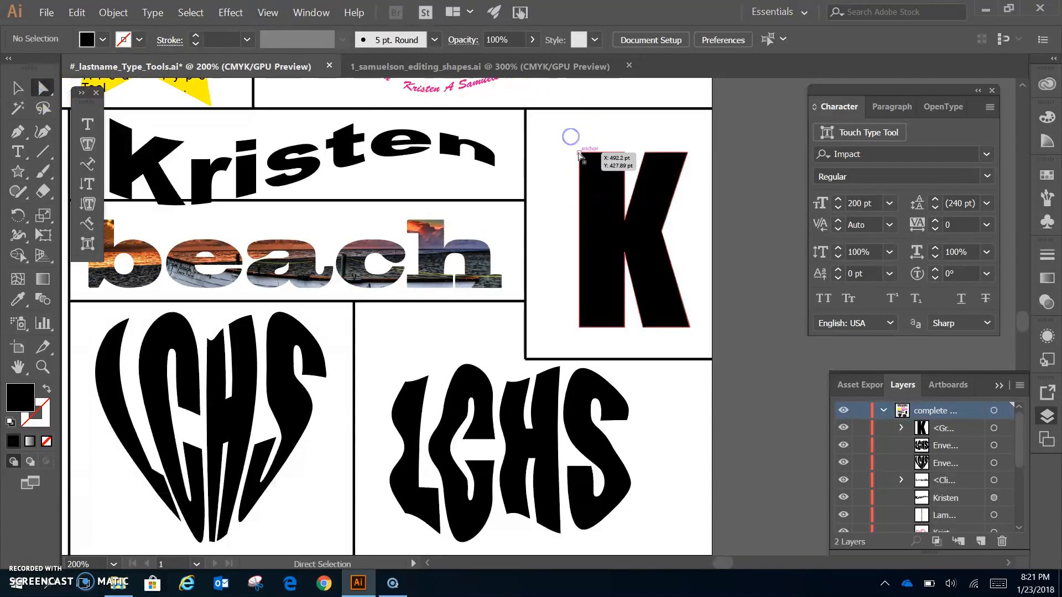
- Stretch the outlined "K" by pulling its four outer corner anchor points outward, extending the upper ones up and the lower ones down
left_click_drag(578, 155, 575, 129)
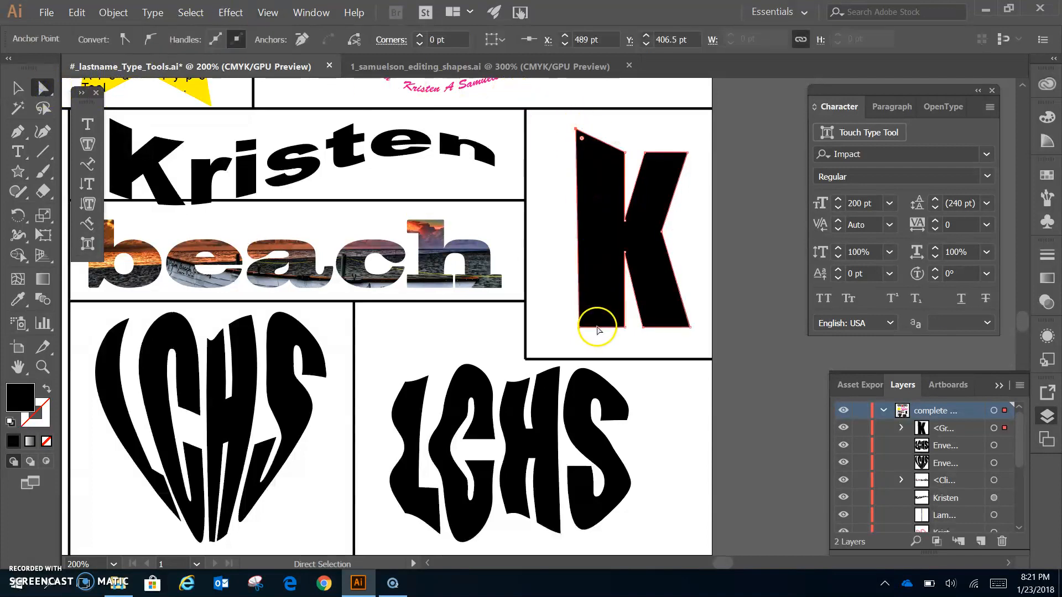
left_click_drag(579, 327, 580, 349)
left_click_drag(687, 156, 693, 135)
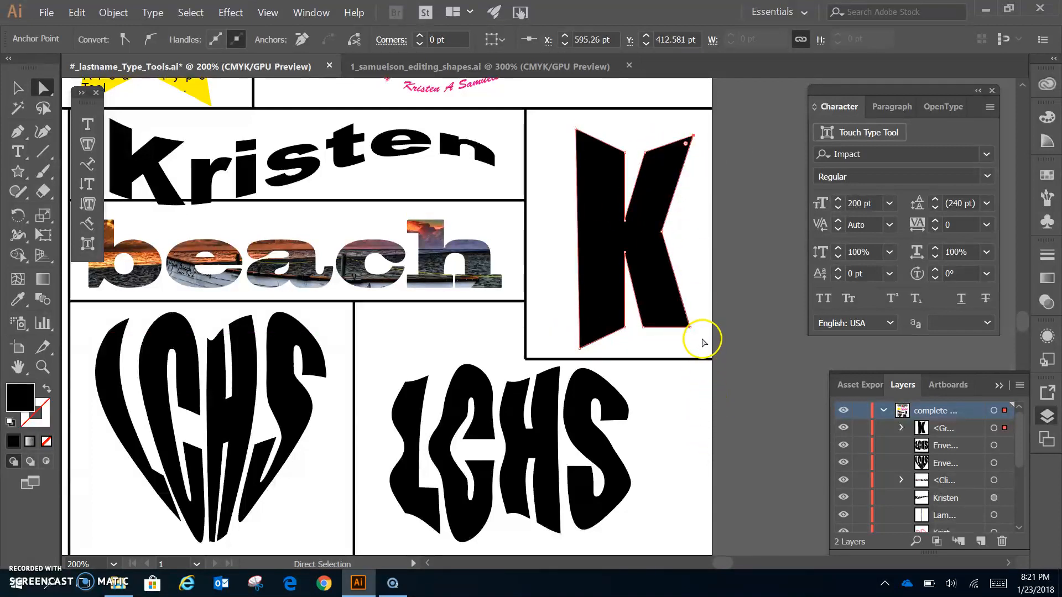
left_click_drag(690, 327, 695, 340)
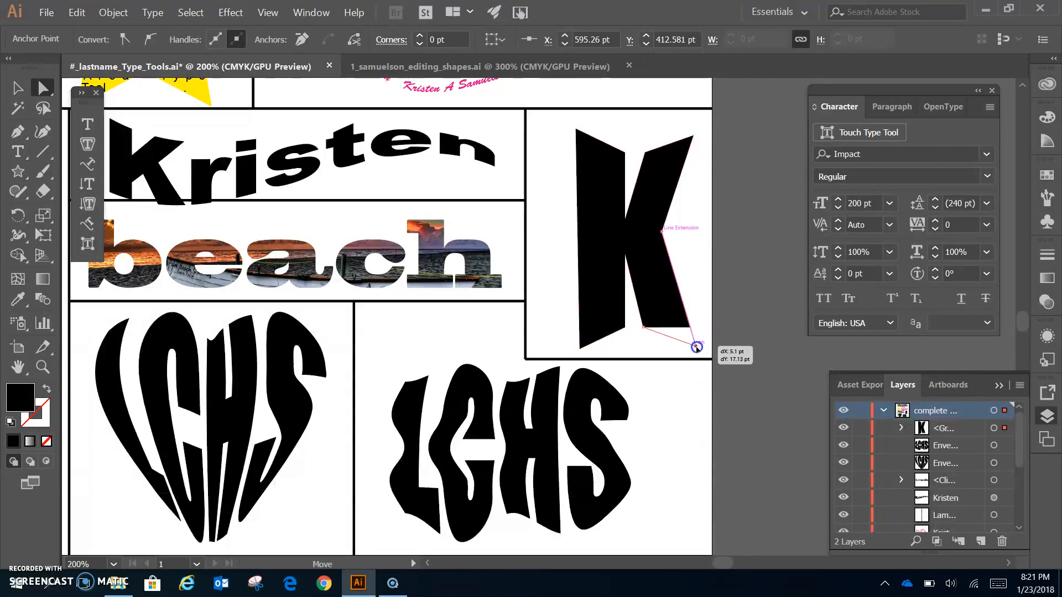